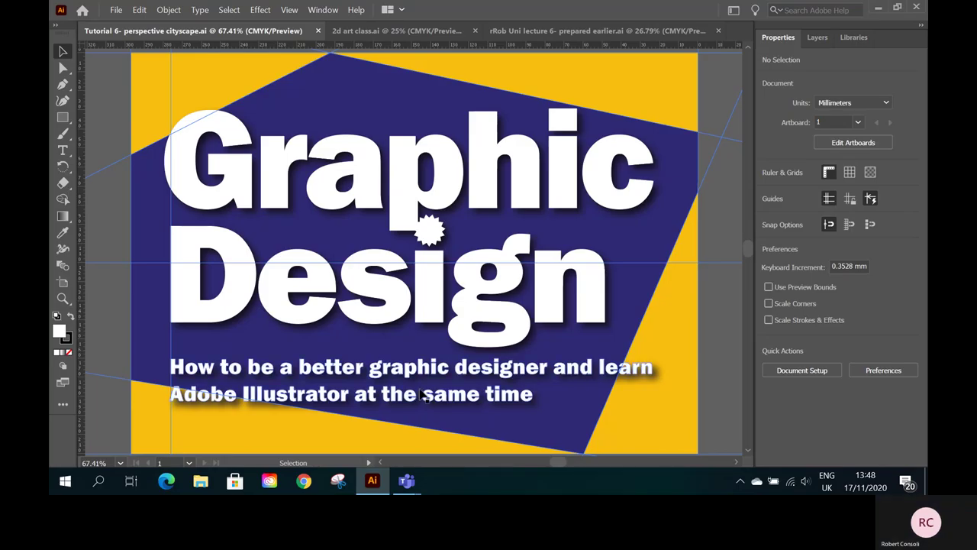
# - Zoom out to 33.33% and pan across the sketch, Graphic Design and poster artboards
pyautogui.click(119, 463)
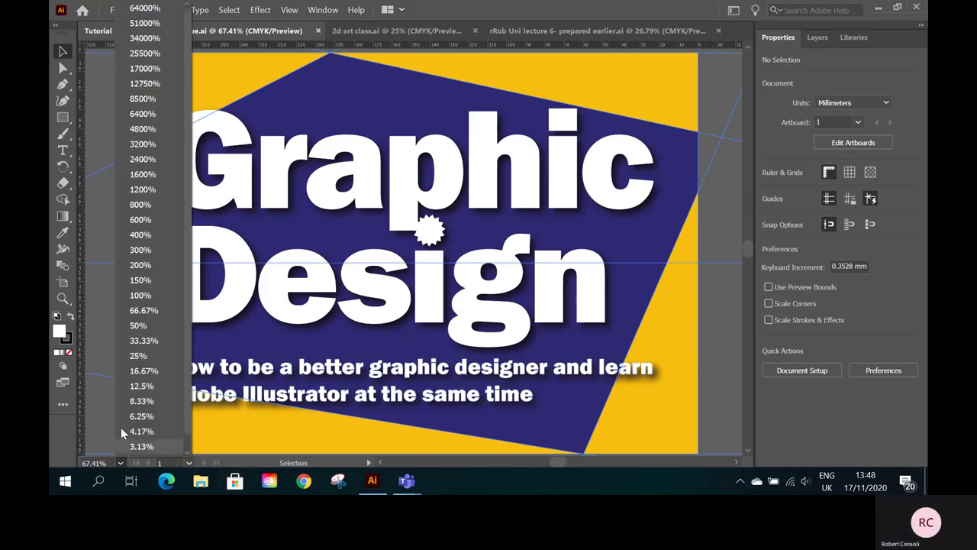
pyautogui.click(145, 337)
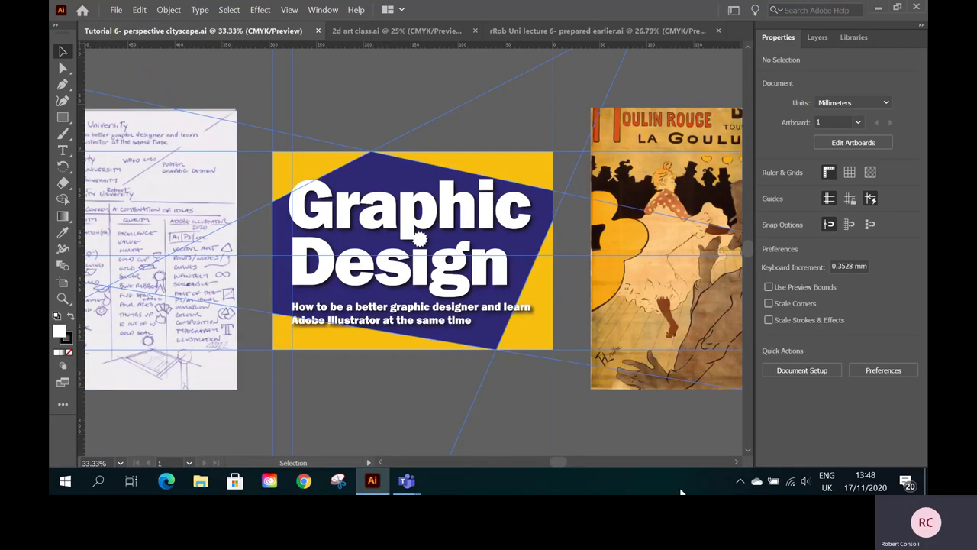
pyautogui.click(737, 462)
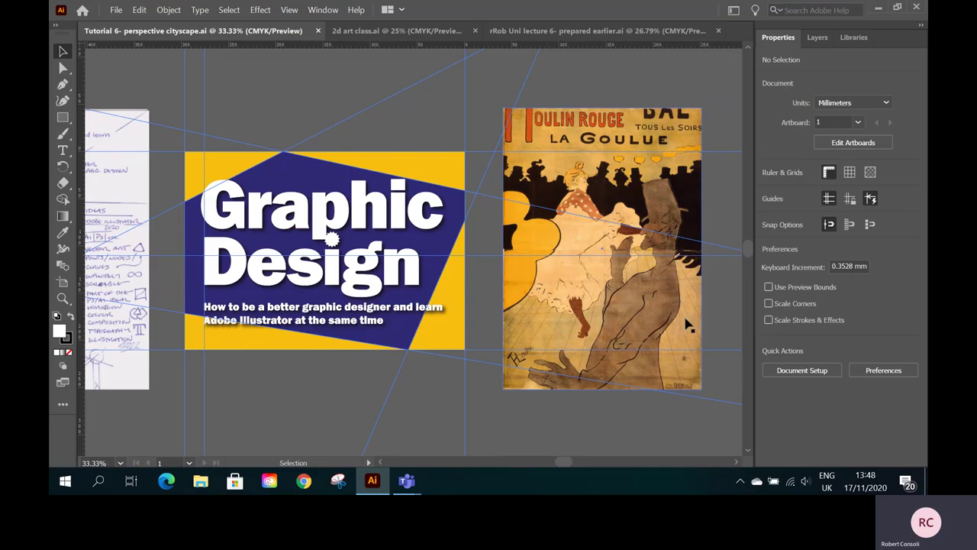
pyautogui.click(380, 463)
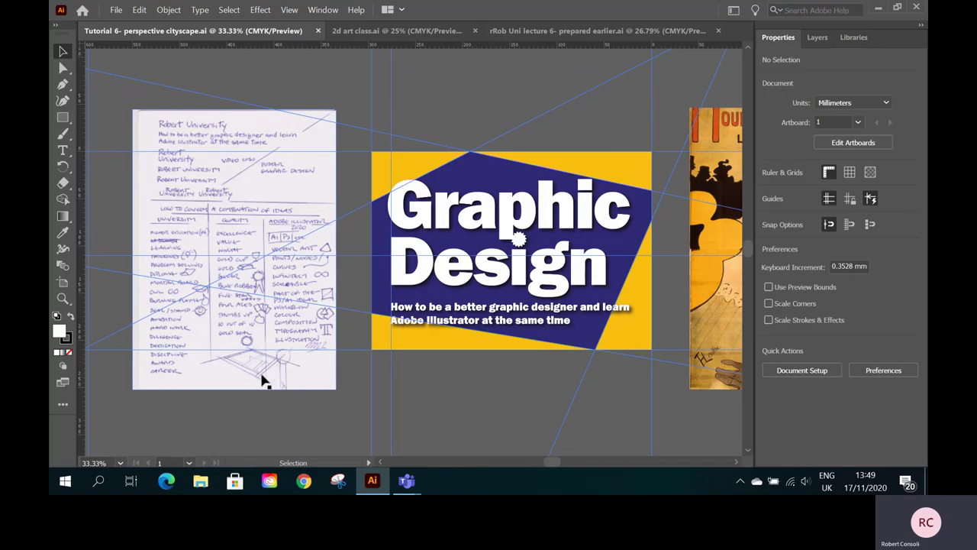
# - Zoom in to about 130% on the sketch's perspective drawing, then move across to the Design lettering
pyautogui.click(62, 299)
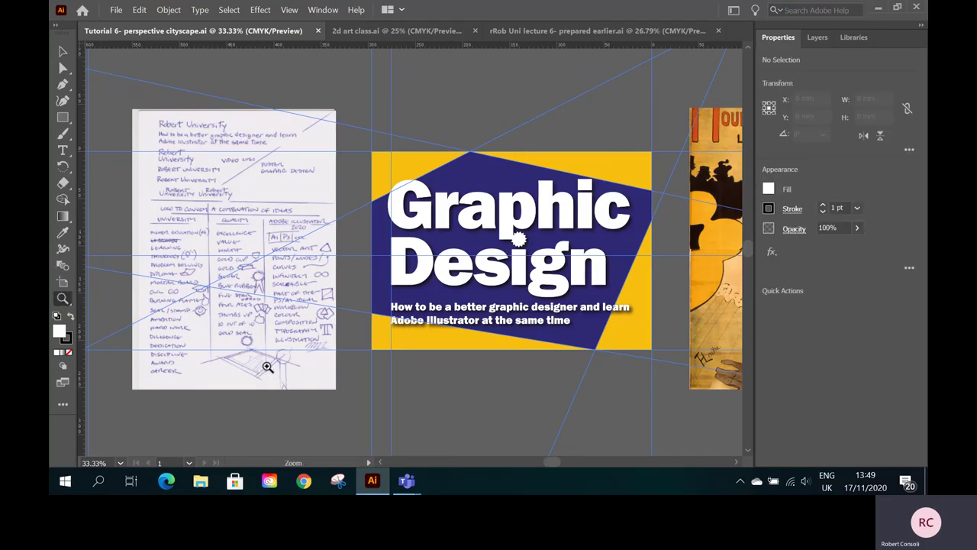
pyautogui.moveTo(268, 367)
pyautogui.mouseDown()
pyautogui.moveTo(439, 326)
pyautogui.moveTo(482, 325)
pyautogui.mouseUp()
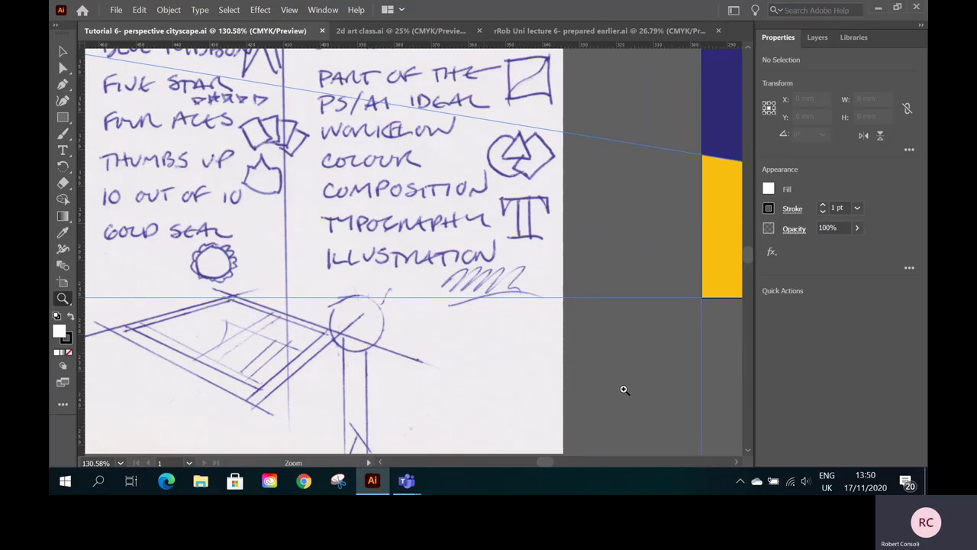
pyautogui.moveTo(735, 461); pyautogui.dragTo(735, 461)
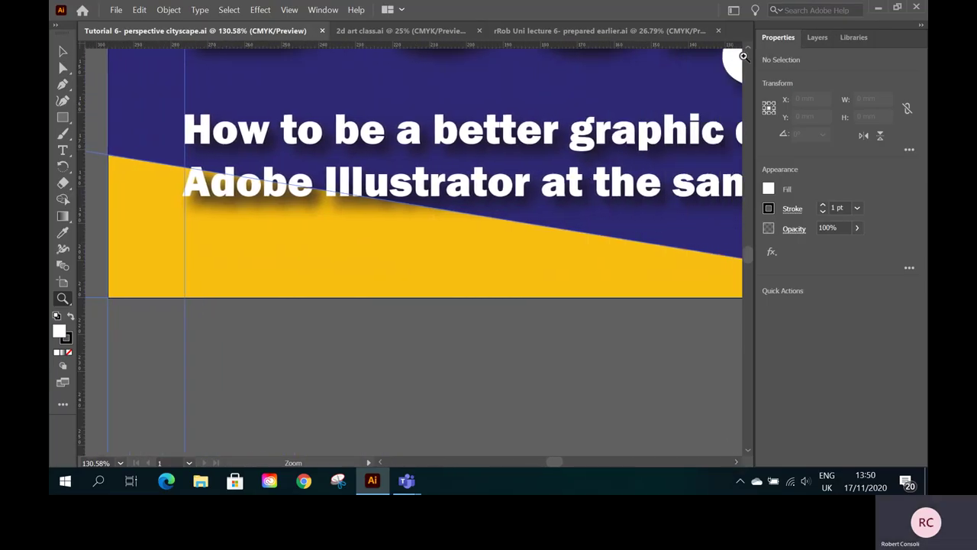
pyautogui.moveTo(749, 47); pyautogui.dragTo(746, 59)
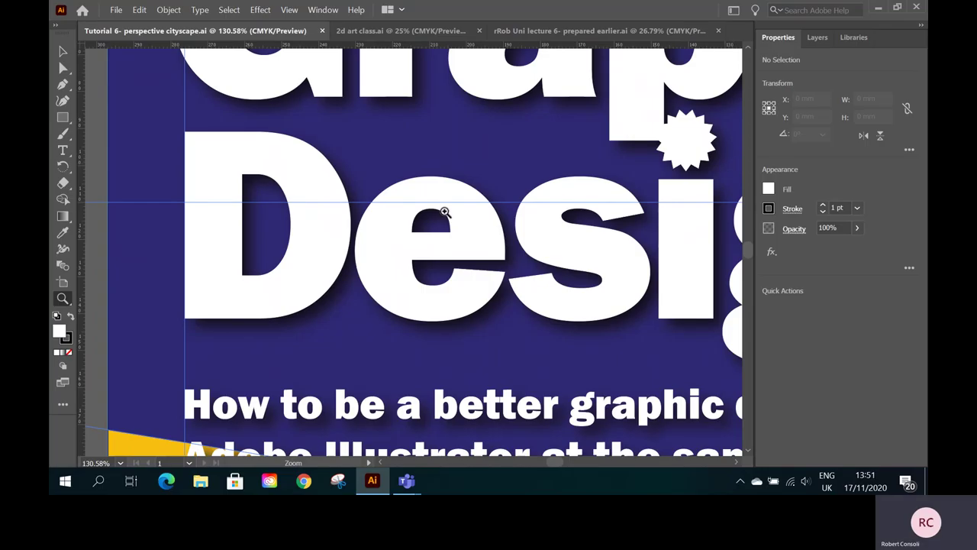
# - Choose Fit On Screen from the zoom levels to show the whole Graphic Design artboard
pyautogui.click(120, 462)
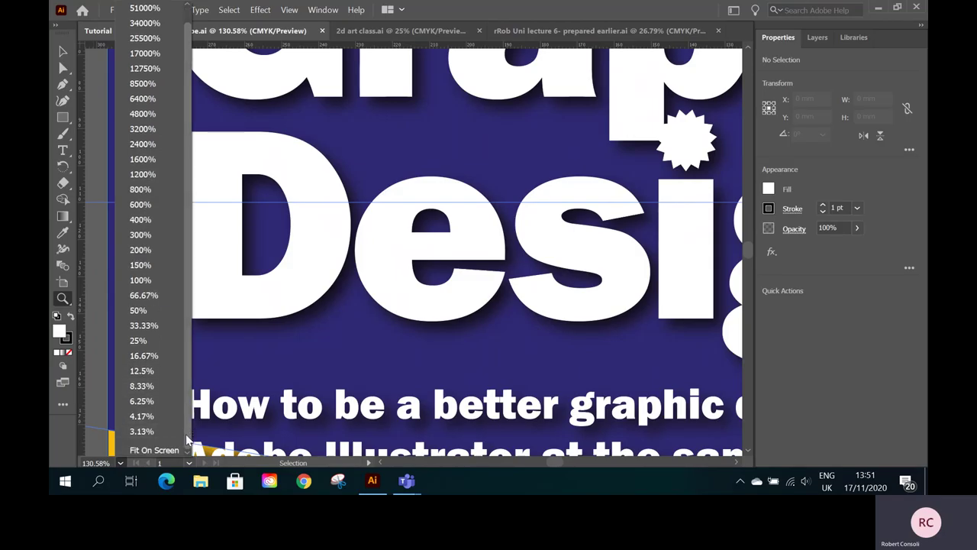
pyautogui.click(161, 451)
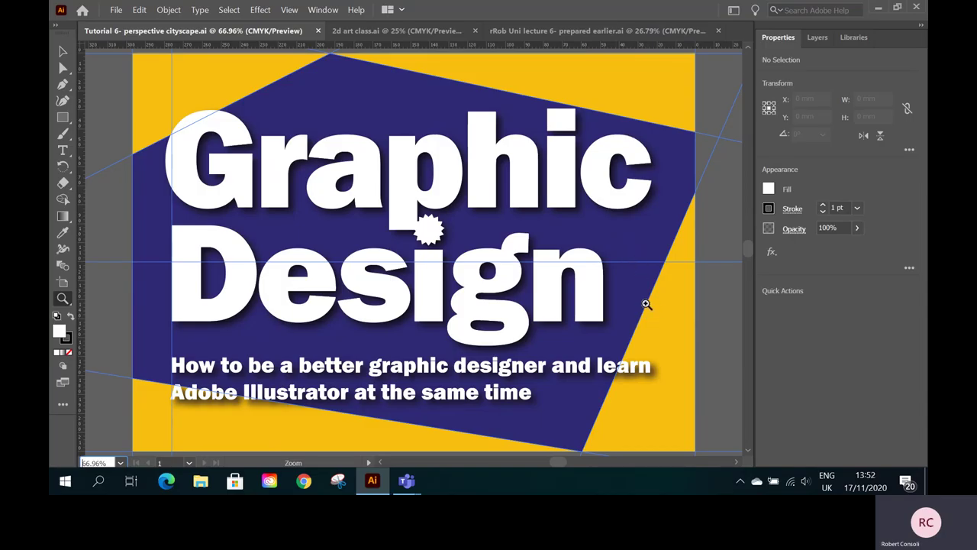
# - Scroll through the dance-hall poster and its perspective guide lines down to its bottom edge
pyautogui.click(738, 462)
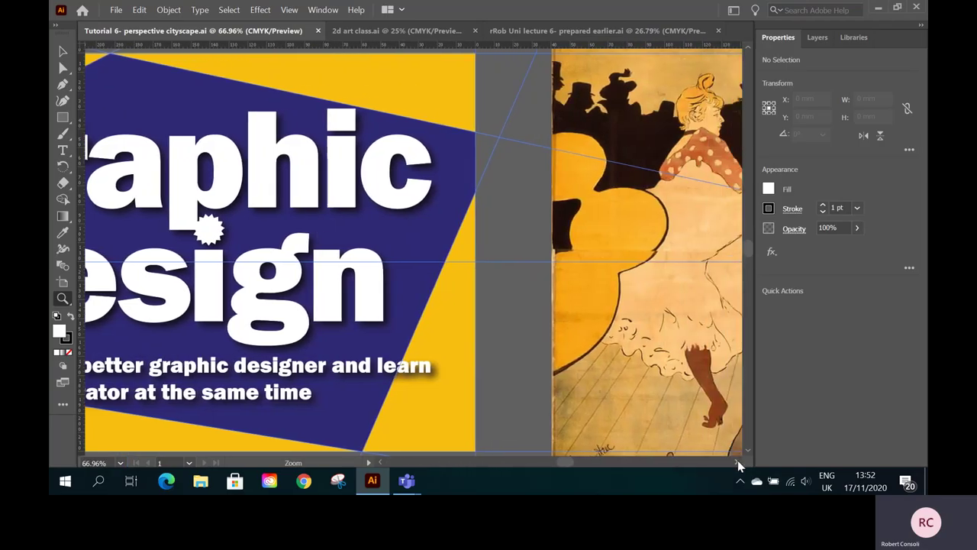
pyautogui.moveTo(737, 460); pyautogui.dragTo(738, 460)
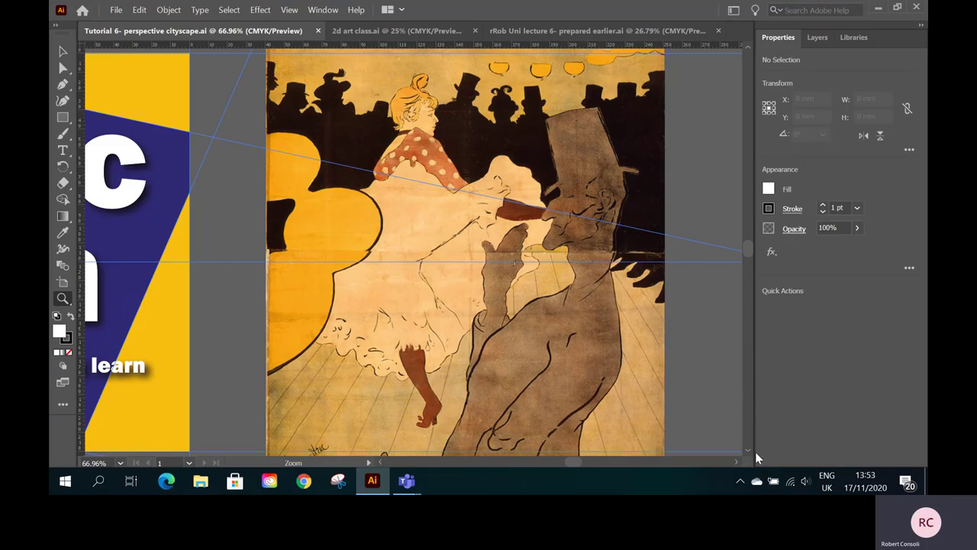
pyautogui.scroll(-5, 749, 450)
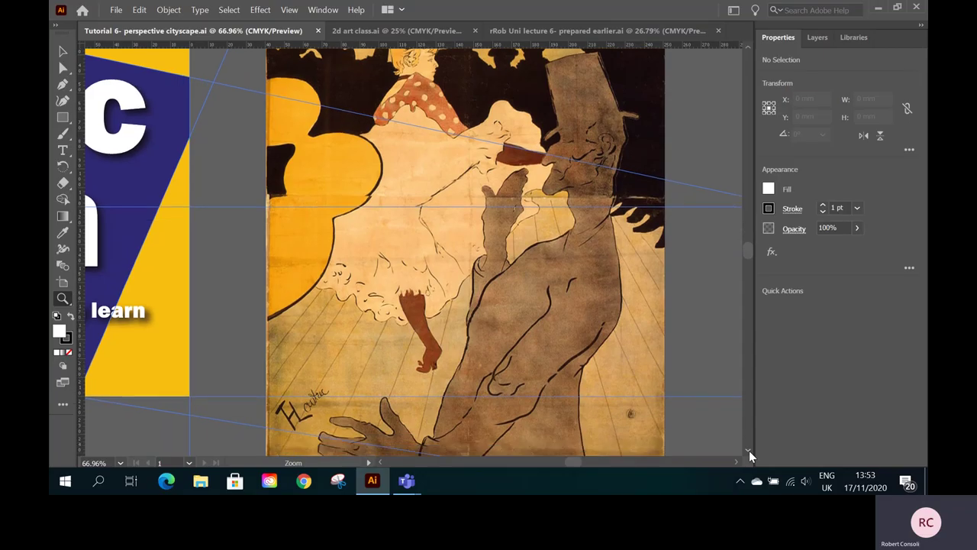
pyautogui.scroll(-2, 749, 451)
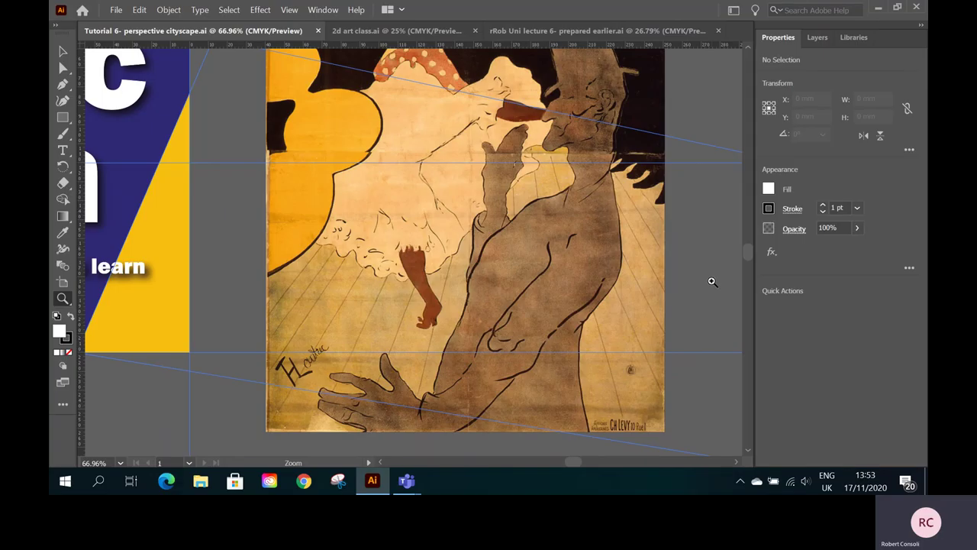
pyautogui.click(748, 47)
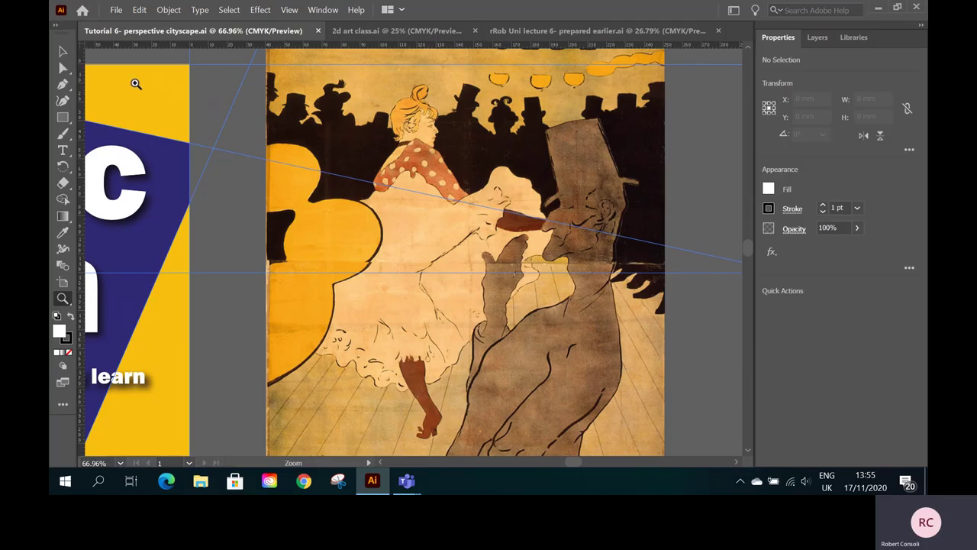
# - Create a new document from the Print 297 x 210 mm preset via File > New
pyautogui.click(116, 11)
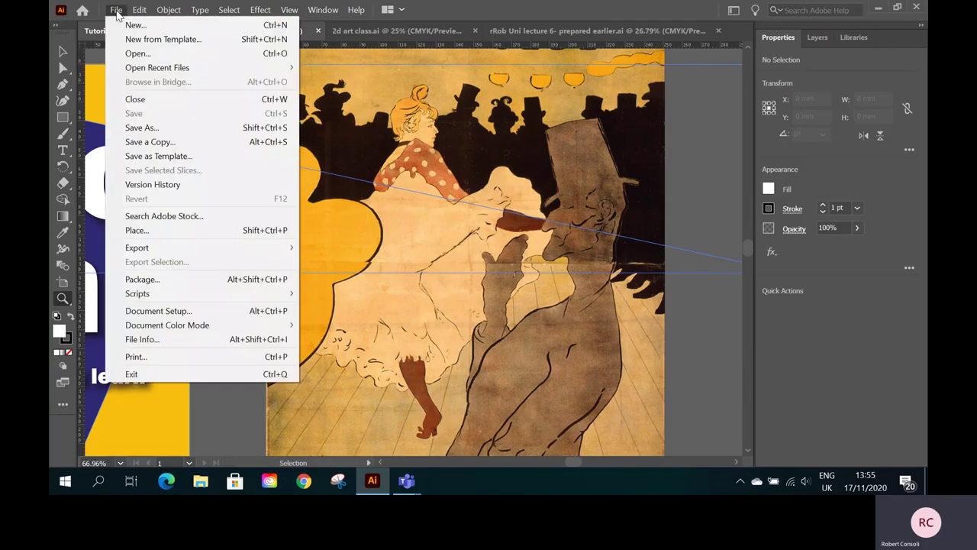
pyautogui.click(136, 26)
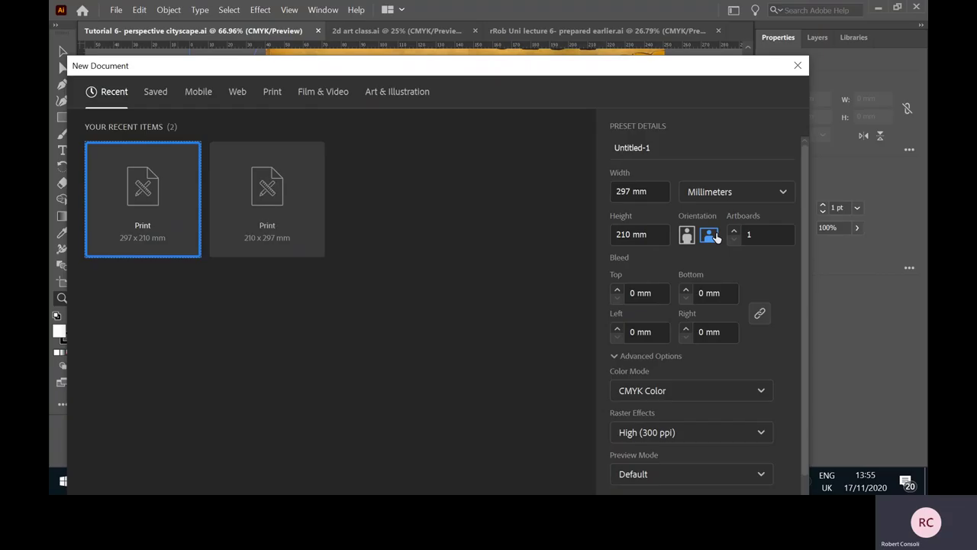
pyautogui.doubleClick(134, 195)
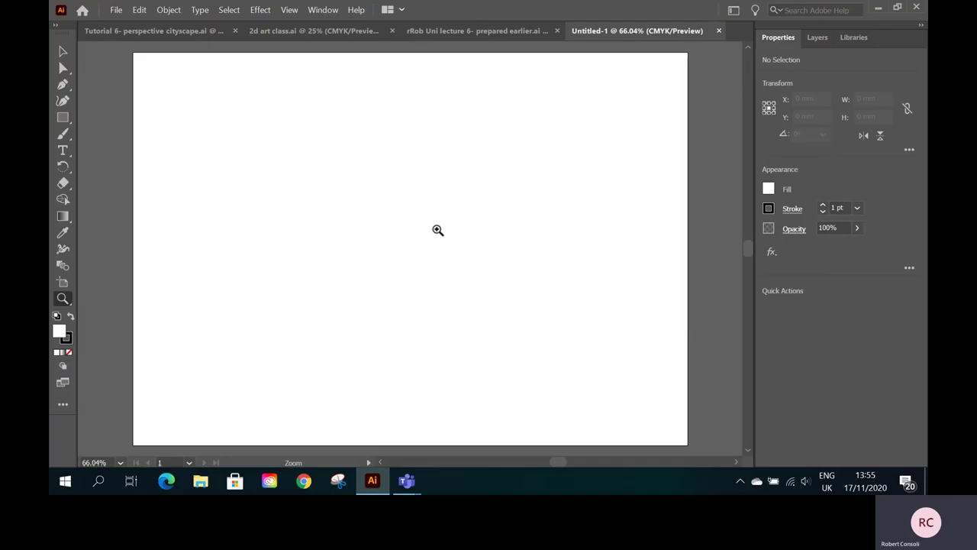
# - Set the view to 50% and zoom in on the artboard's top-left corner
pyautogui.click(120, 463)
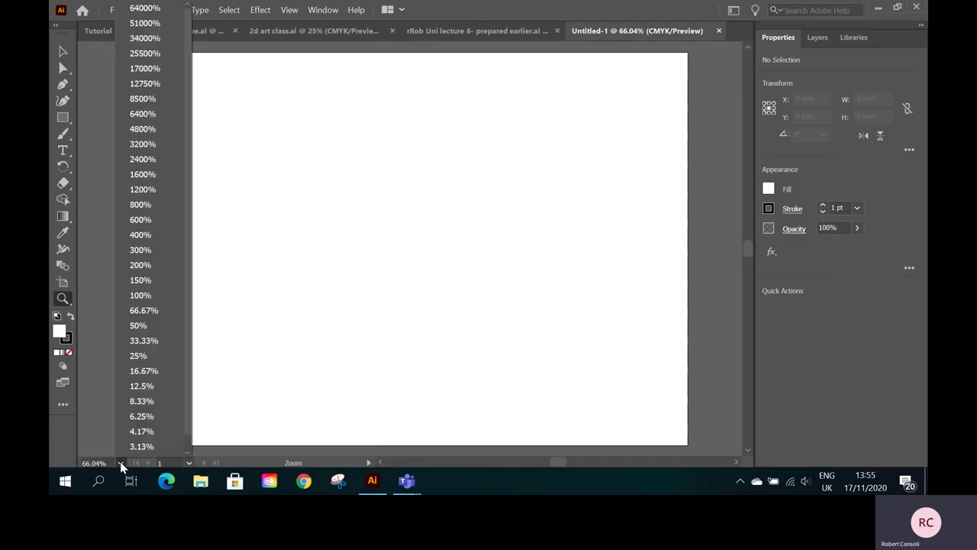
pyautogui.click(140, 326)
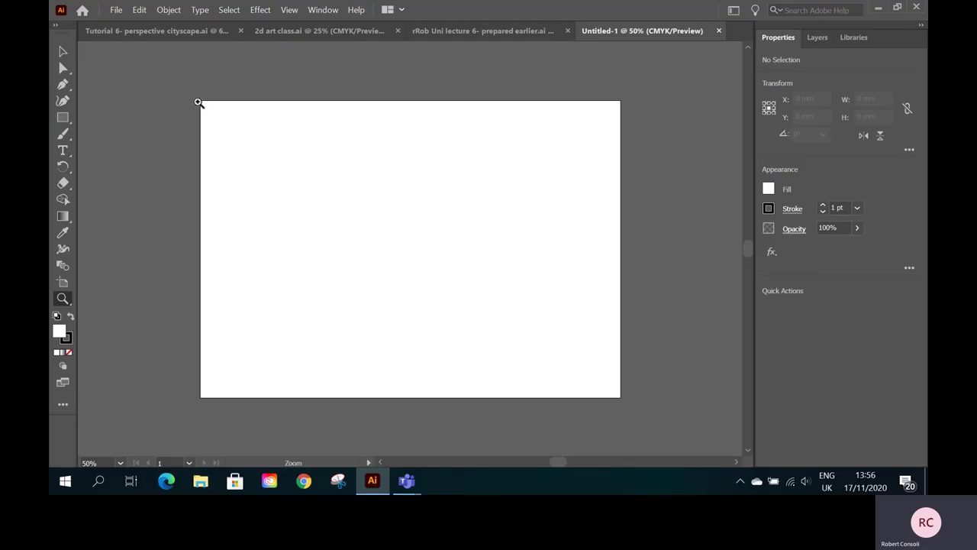
pyautogui.moveTo(183, 83); pyautogui.dragTo(347, 215)
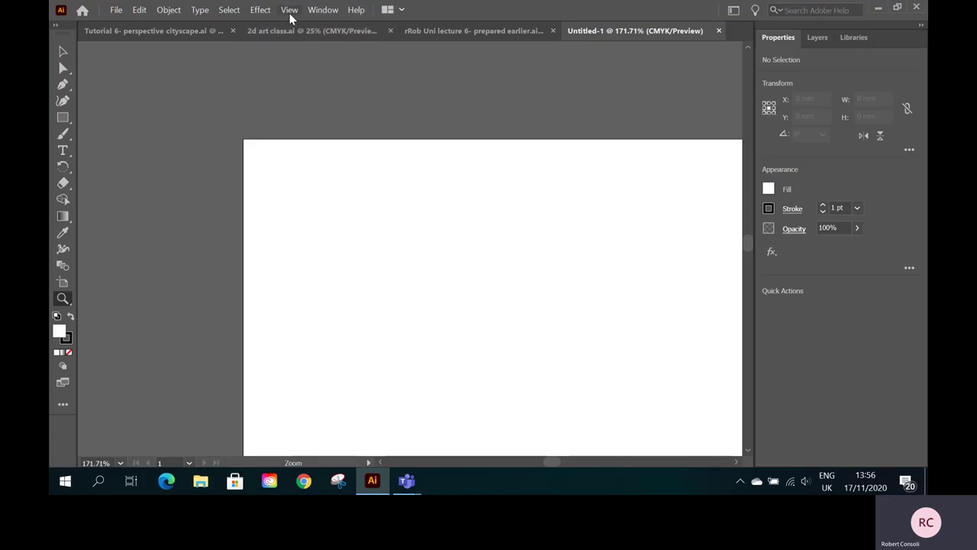
# - Turn on rulers with View > Rulers > Show Rulers
pyautogui.click(289, 10)
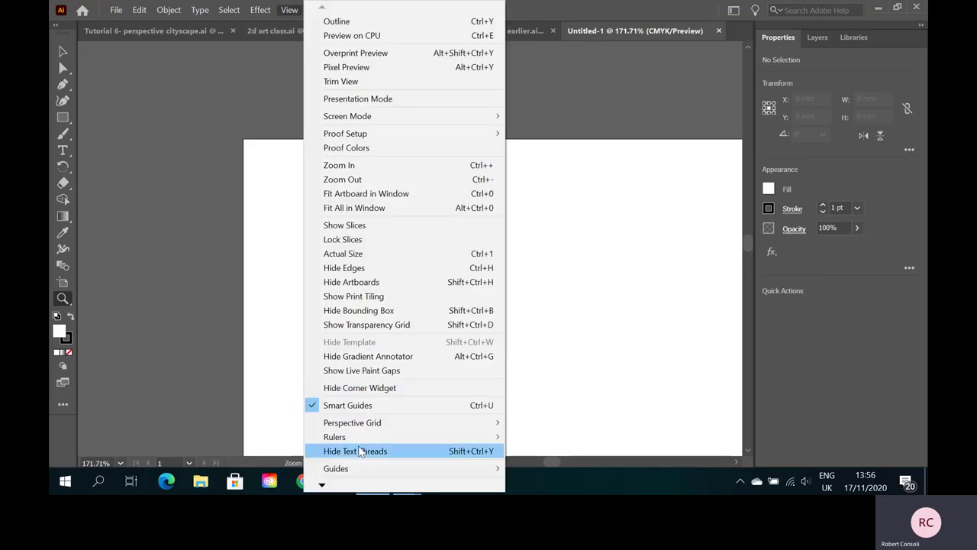
pyautogui.moveTo(359, 440)
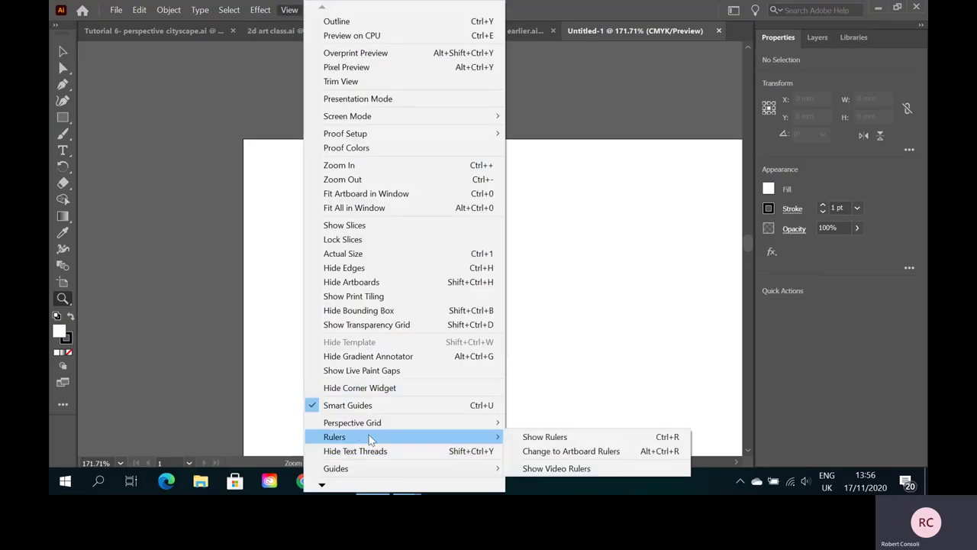
pyautogui.click(564, 436)
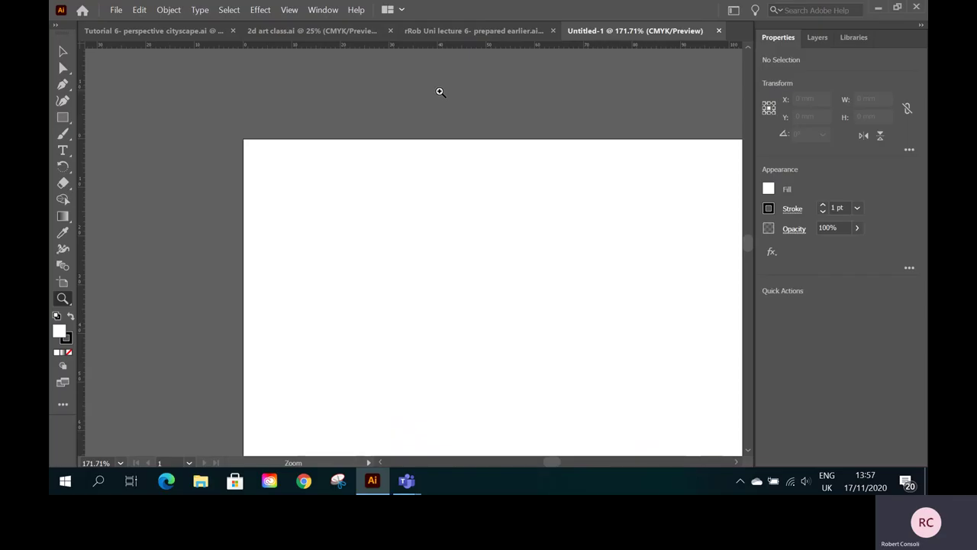
# - Open and dismiss Preferences, zoom further into the artboard, and pick the Selection tool
pyautogui.click(140, 10)
pyautogui.moveTo(194, 412)
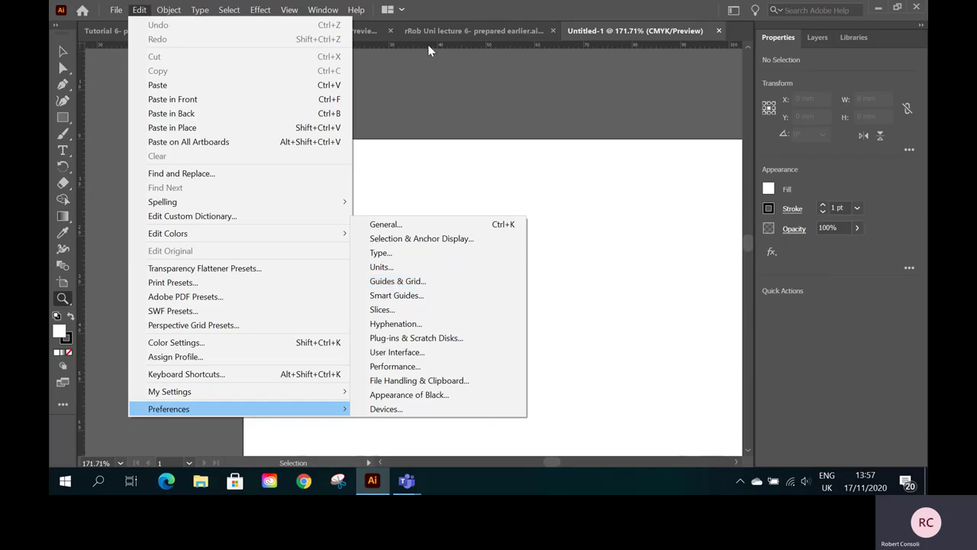
pyautogui.click(408, 112)
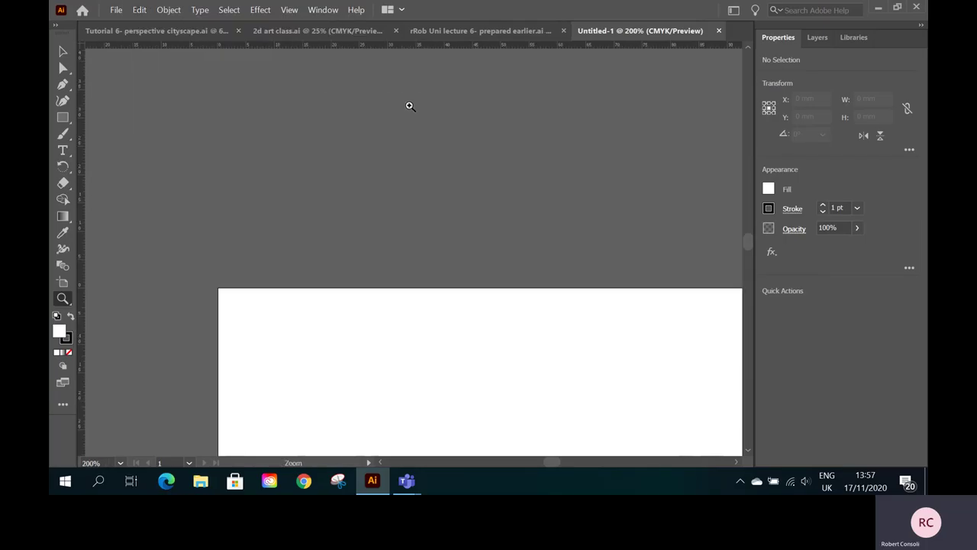
pyautogui.moveTo(249, 272); pyautogui.dragTo(448, 188)
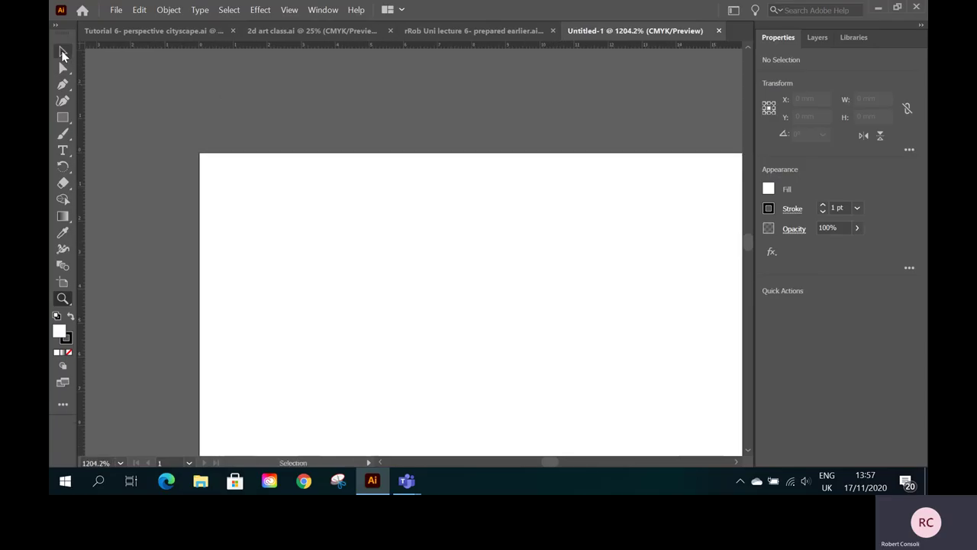
pyautogui.click(64, 52)
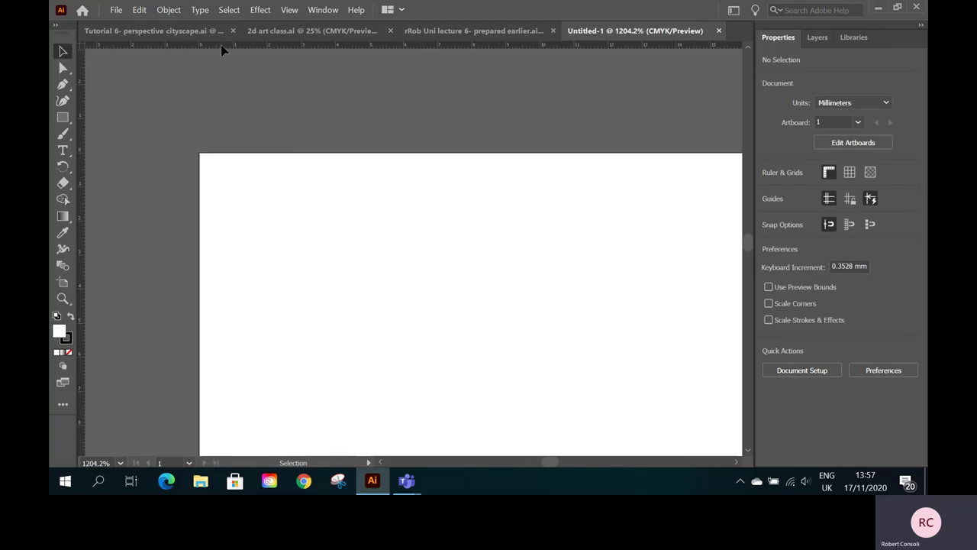
# - Place a vertical guide on the artboard's left edge, then pan toward its right side
pyautogui.moveTo(222, 50); pyautogui.dragTo(225, 153)
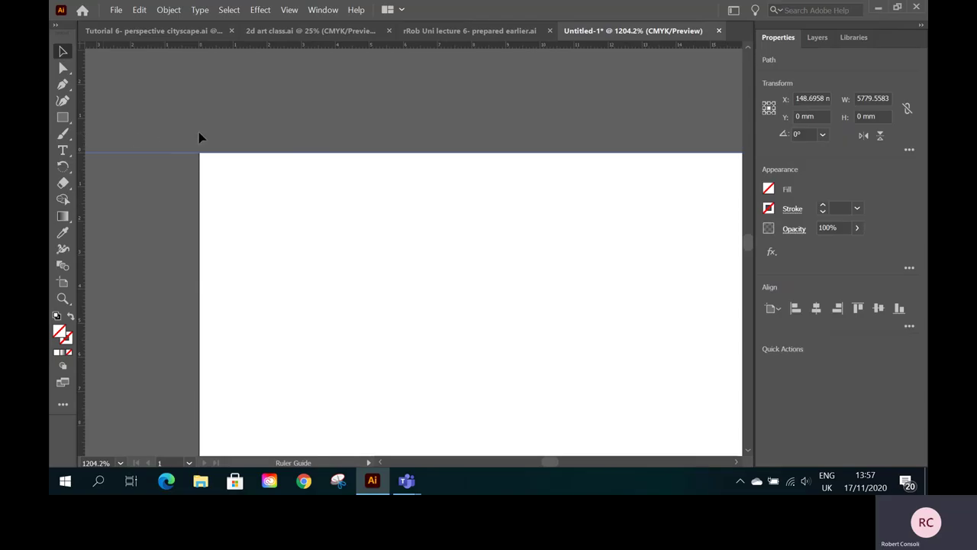
pyautogui.moveTo(199, 138); pyautogui.dragTo(199, 136)
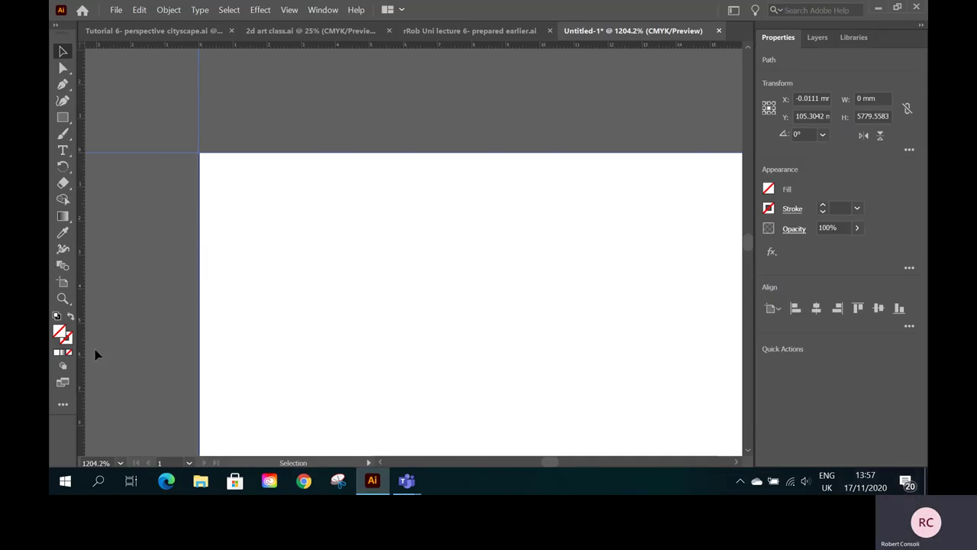
pyautogui.click(64, 299)
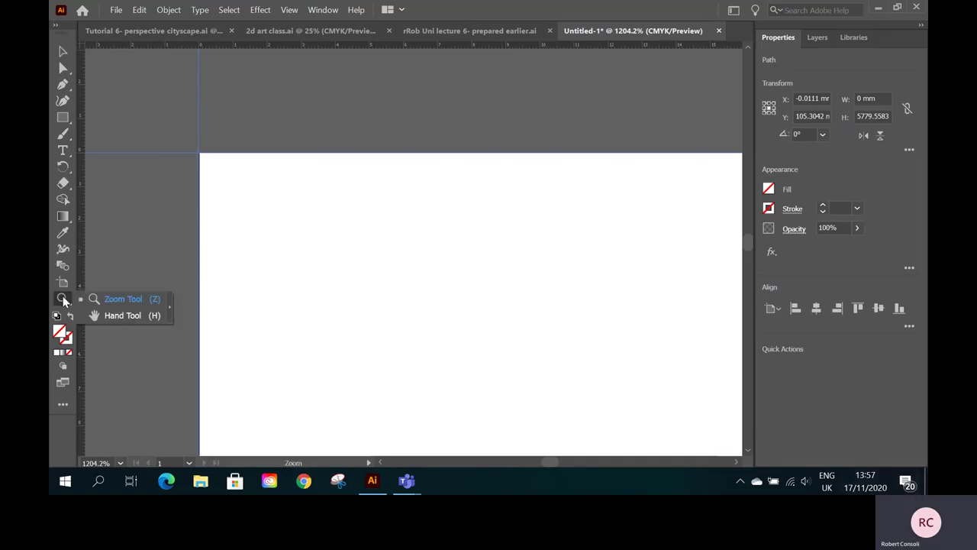
pyautogui.click(124, 315)
pyautogui.moveTo(594, 378); pyautogui.dragTo(363, 115)
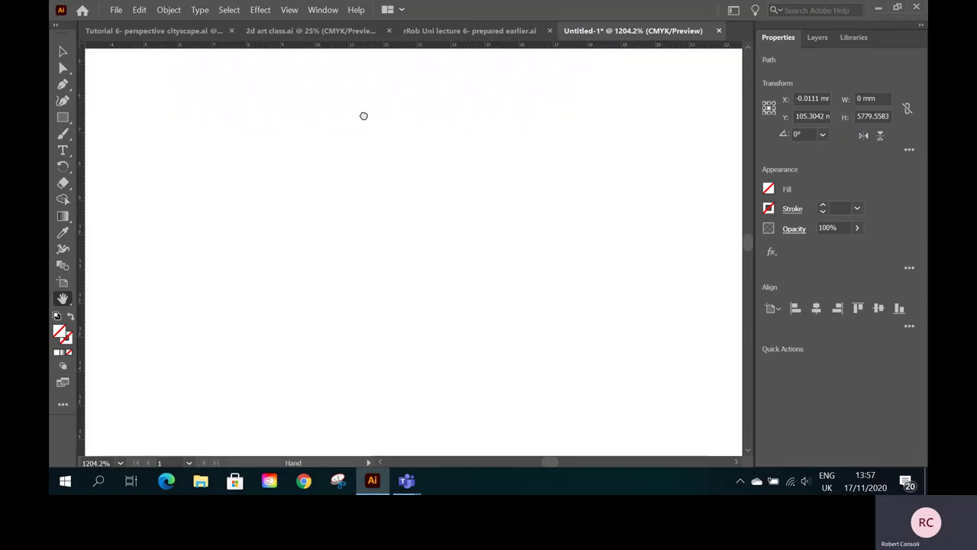
pyautogui.moveTo(646, 341); pyautogui.dragTo(216, 133)
pyautogui.moveTo(550, 353); pyautogui.dragTo(276, 139)
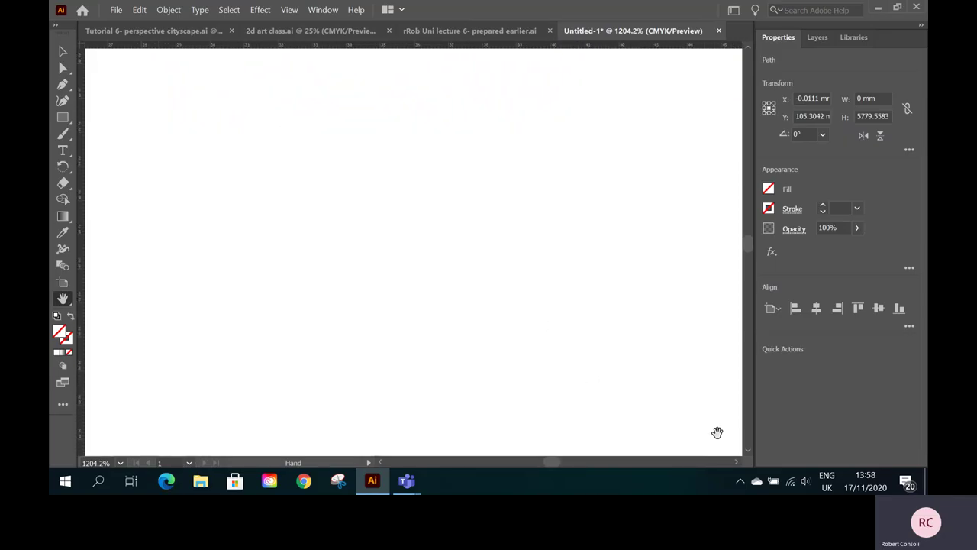
pyautogui.moveTo(717, 432); pyautogui.dragTo(387, 199)
pyautogui.moveTo(650, 410); pyautogui.dragTo(380, 237)
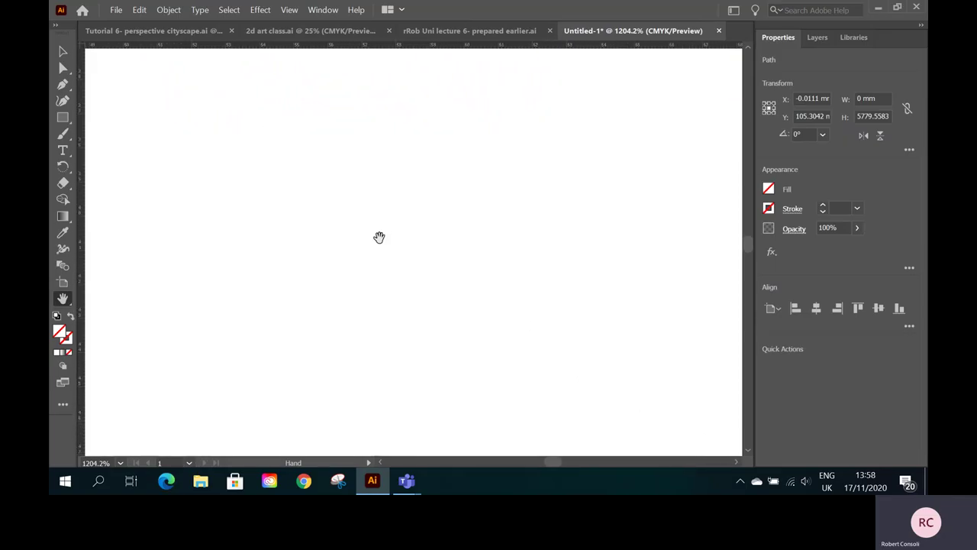
pyautogui.moveTo(519, 448); pyautogui.dragTo(253, 74)
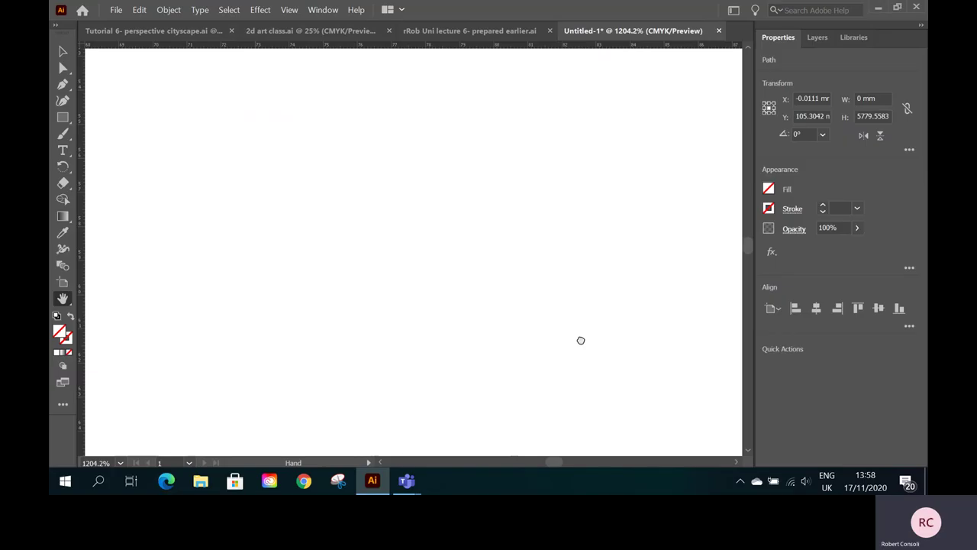
pyautogui.moveTo(580, 340); pyautogui.dragTo(153, 92)
pyautogui.moveTo(621, 393); pyautogui.dragTo(239, 132)
pyautogui.moveTo(549, 359); pyautogui.dragTo(262, 150)
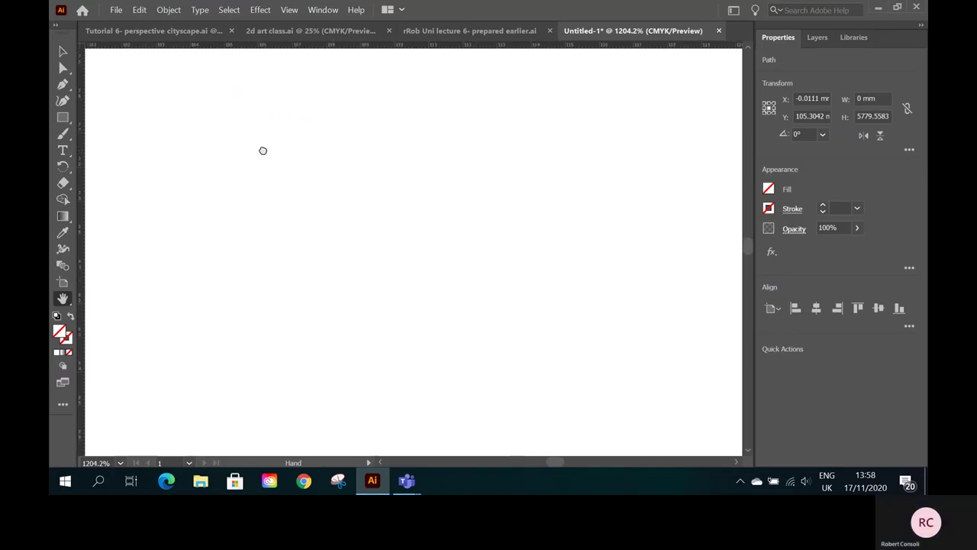
pyautogui.moveTo(552, 397); pyautogui.dragTo(340, 211)
pyautogui.moveTo(674, 417); pyautogui.dragTo(373, 211)
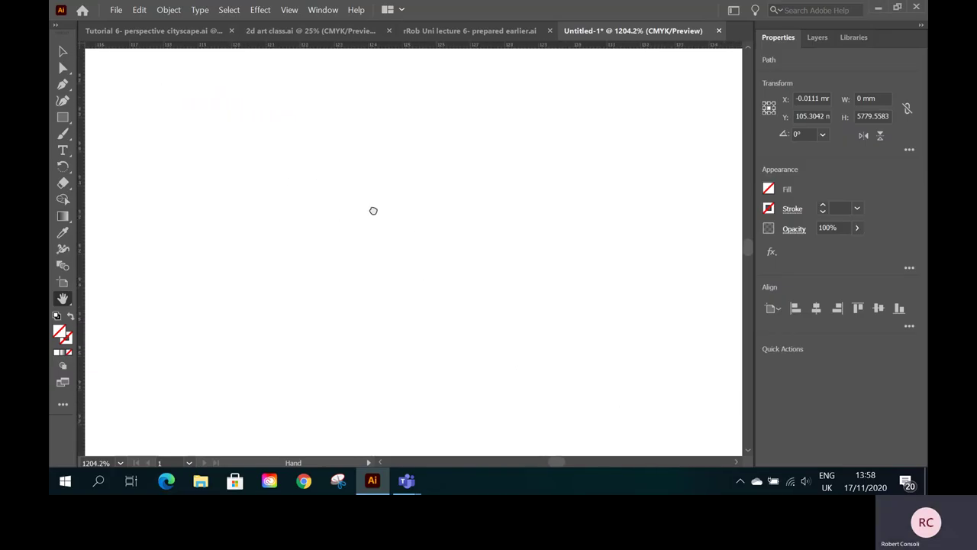
pyautogui.moveTo(586, 381); pyautogui.dragTo(277, 161)
pyautogui.moveTo(572, 386); pyautogui.dragTo(406, 291)
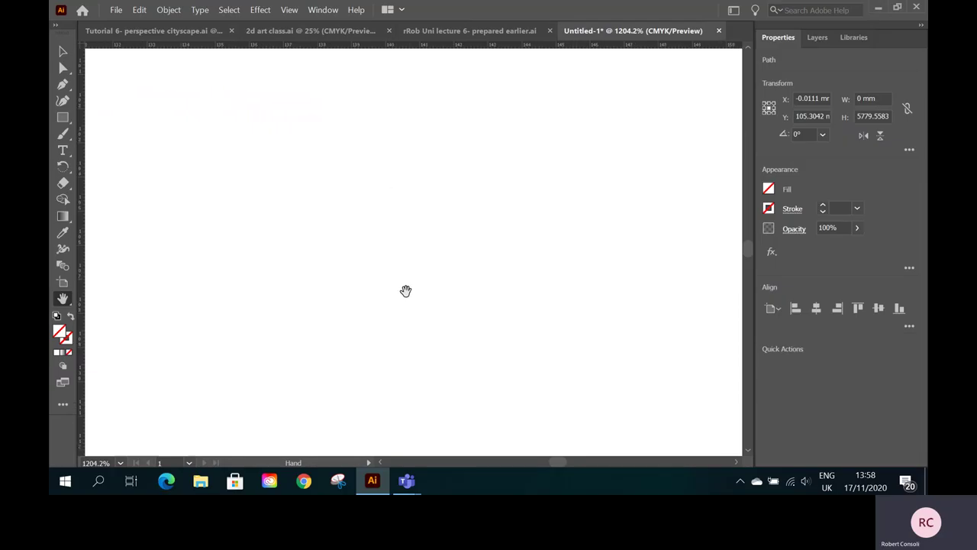
pyautogui.moveTo(526, 372); pyautogui.dragTo(371, 262)
pyautogui.moveTo(650, 425); pyautogui.dragTo(413, 264)
# - Fit the artboard on screen, then zoom in closely on its bottom-right corner
pyautogui.click(120, 463)
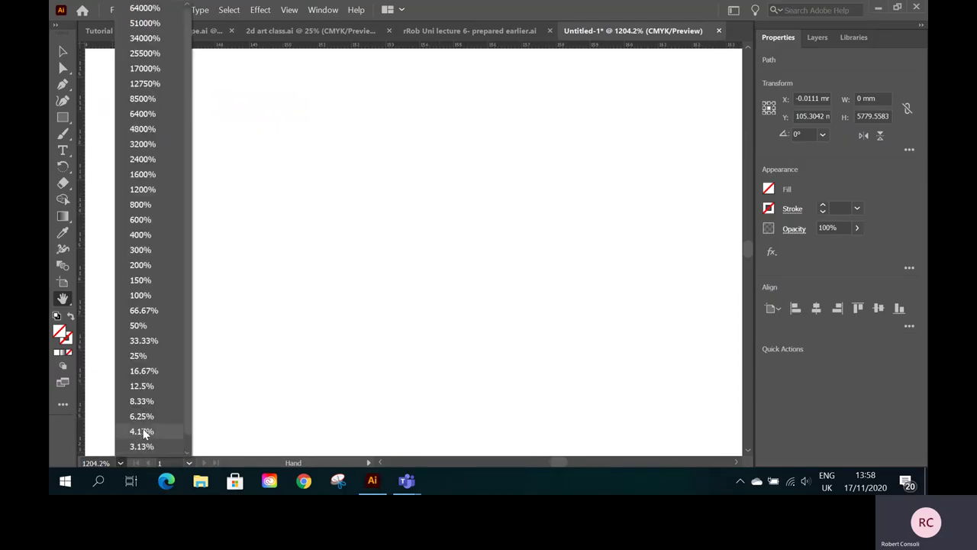
pyautogui.scroll(-1, 192, 428)
pyautogui.click(160, 451)
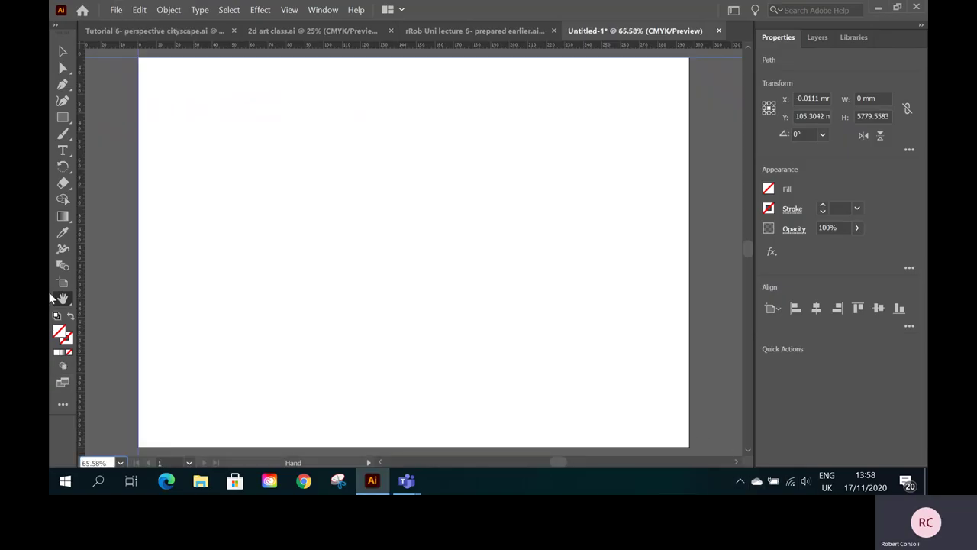
pyautogui.moveTo(62, 298); pyautogui.dragTo(115, 299)
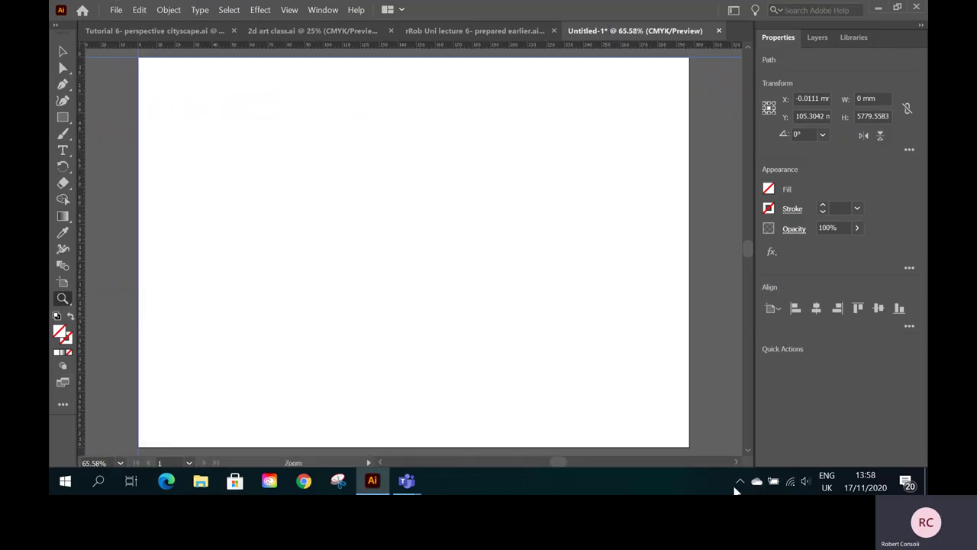
pyautogui.moveTo(698, 450); pyautogui.dragTo(802, 426)
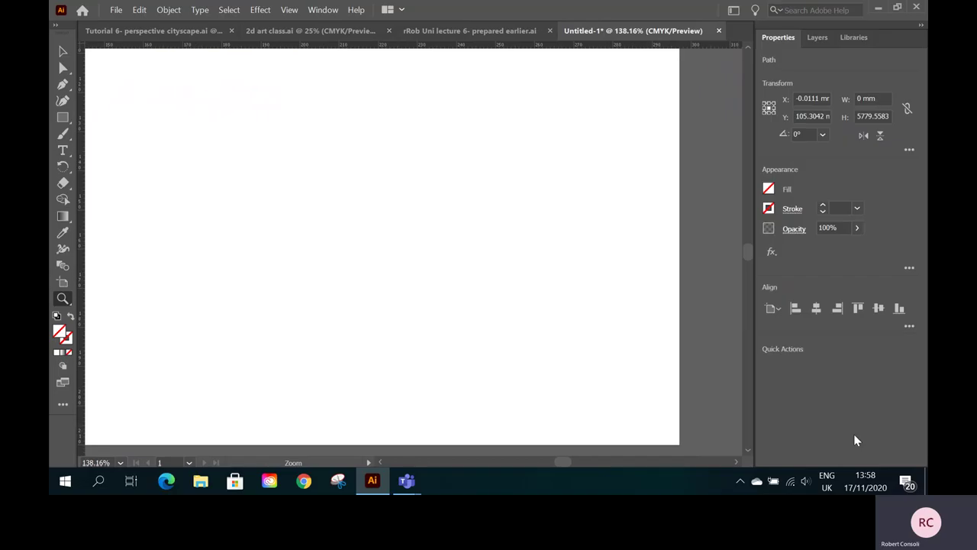
pyautogui.moveTo(639, 432); pyautogui.dragTo(751, 443)
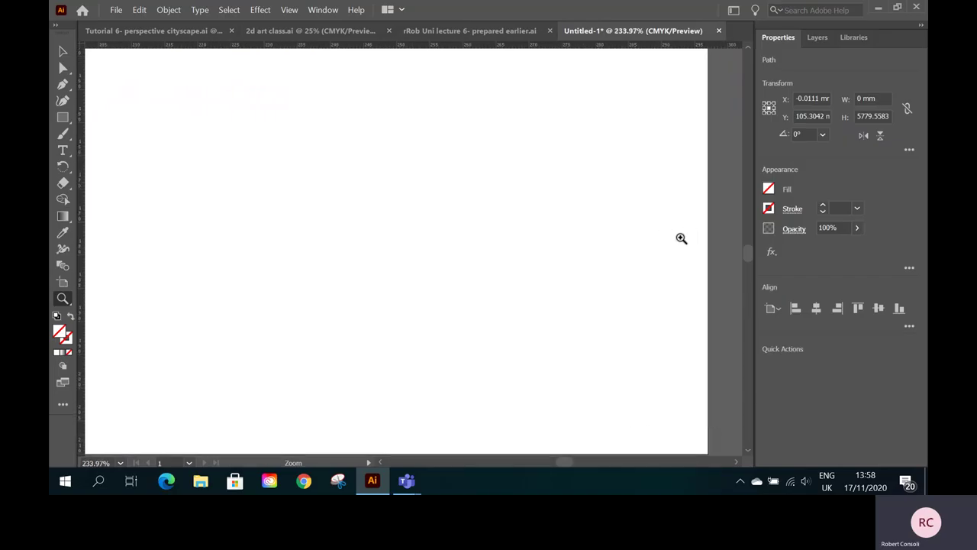
pyautogui.moveTo(753, 260); pyautogui.dragTo(751, 257)
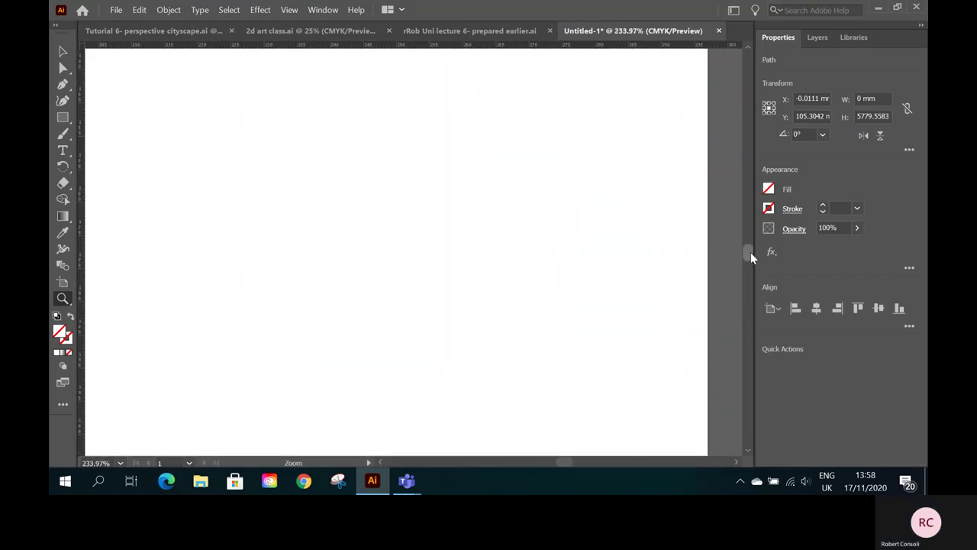
pyautogui.scroll(-5, 750, 257)
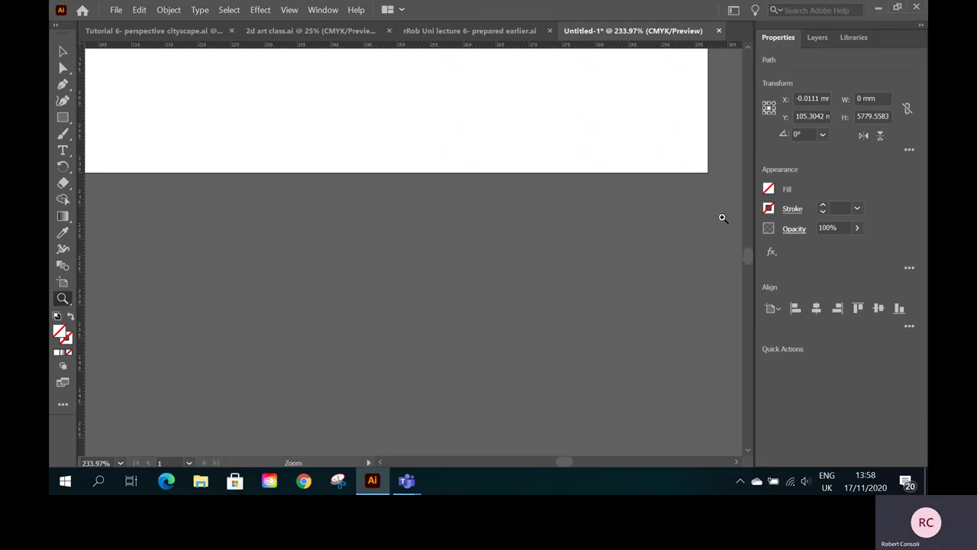
pyautogui.moveTo(708, 181); pyautogui.dragTo(738, 198)
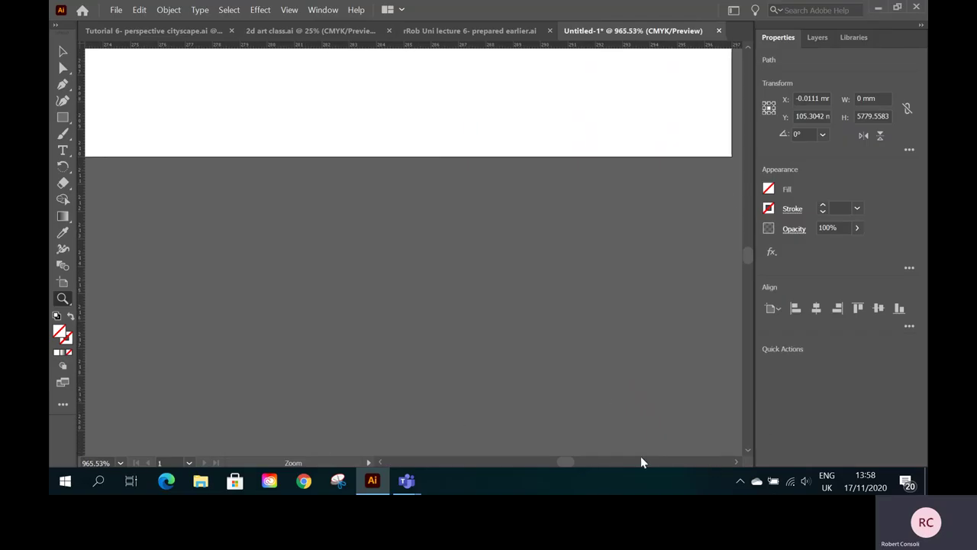
pyautogui.moveTo(737, 462); pyautogui.dragTo(737, 462)
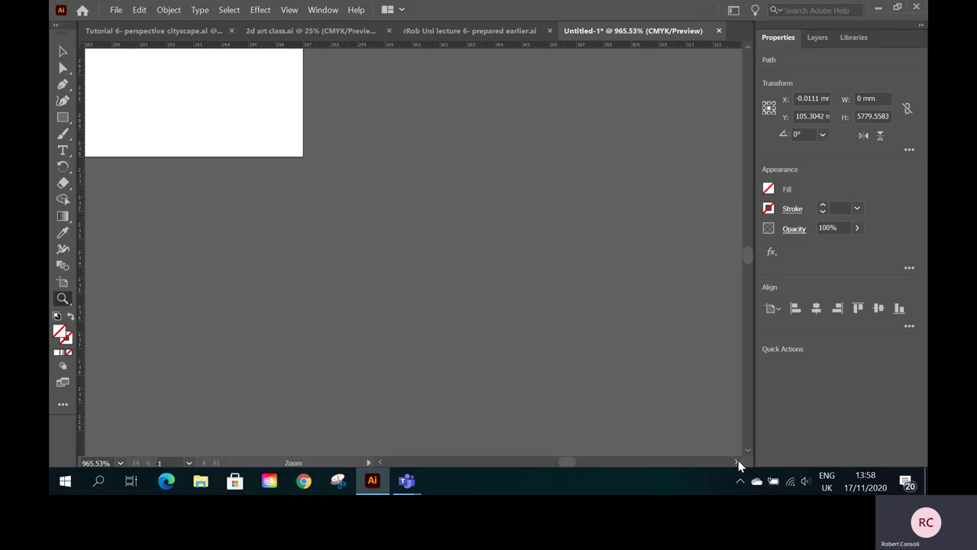
# - Place guides on the artboard's bottom edge (Y 210.06 mm) and right edge (X 296.99 mm)
pyautogui.click(64, 54)
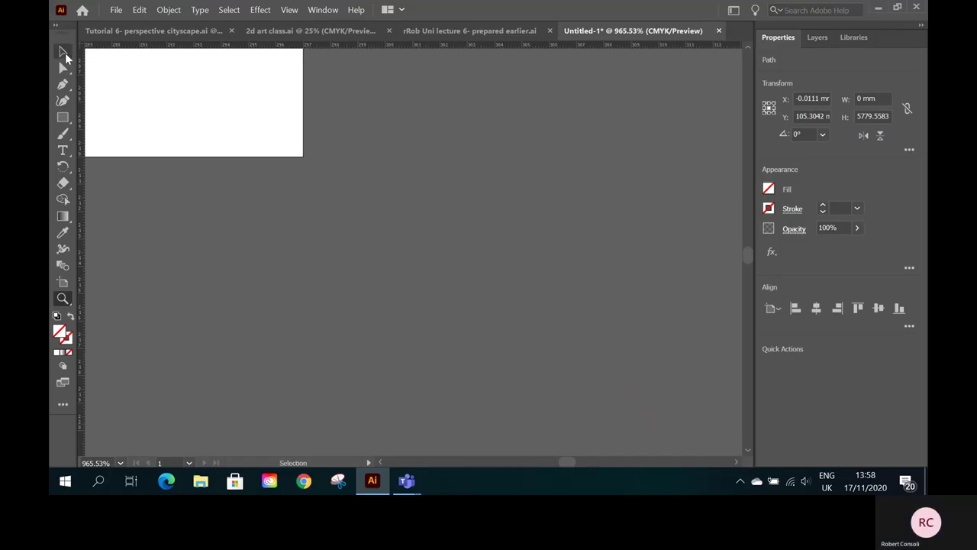
pyautogui.moveTo(347, 46); pyautogui.dragTo(355, 158)
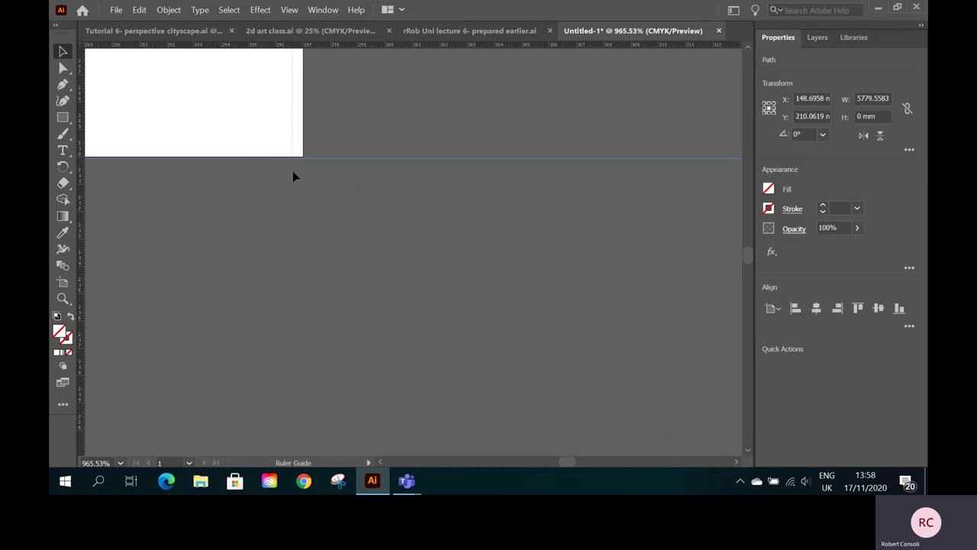
pyautogui.moveTo(304, 173); pyautogui.dragTo(303, 174)
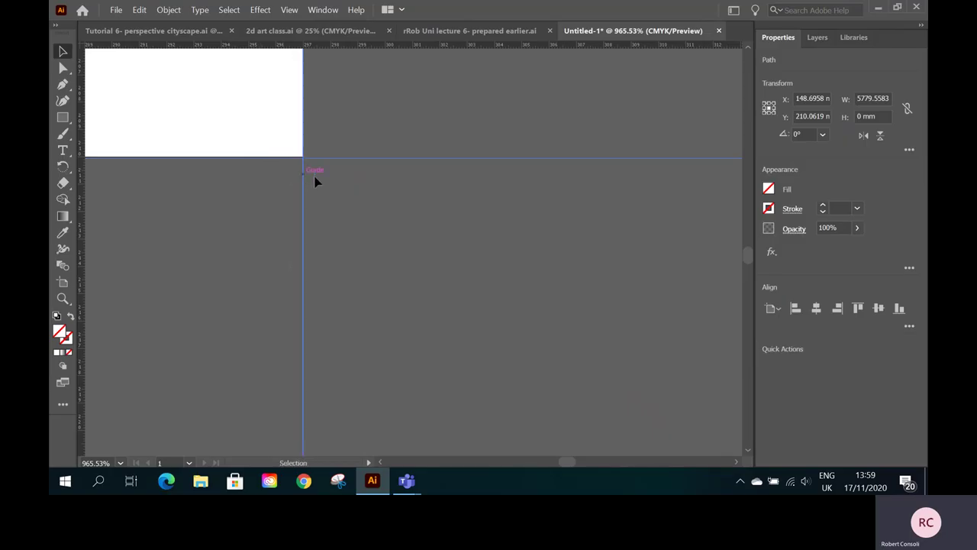
pyautogui.click(122, 462)
# - Fit the artboard, zoom in on its left side, and place a horizontal guide at Y 105.08 mm
pyautogui.scroll(-1, 189, 375)
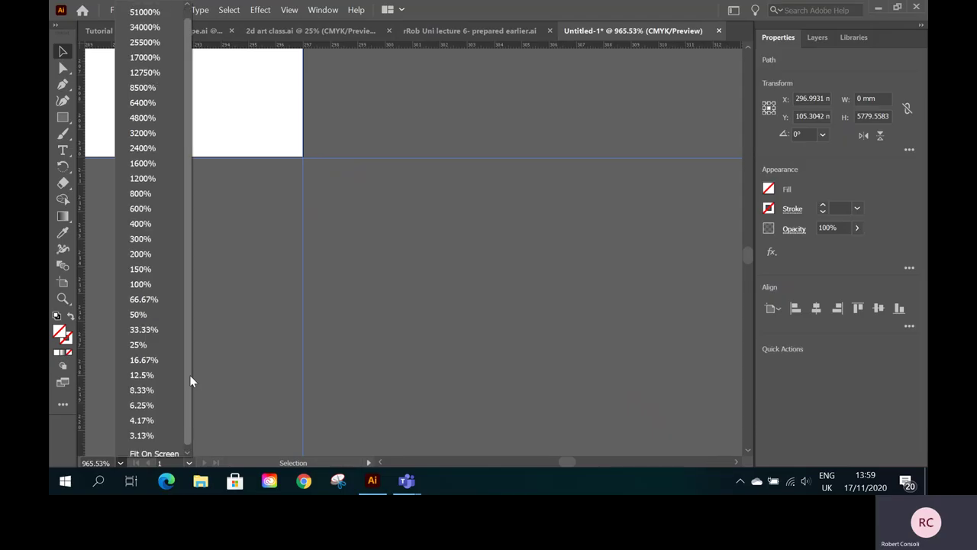
pyautogui.scroll(-1, 190, 375)
pyautogui.click(164, 448)
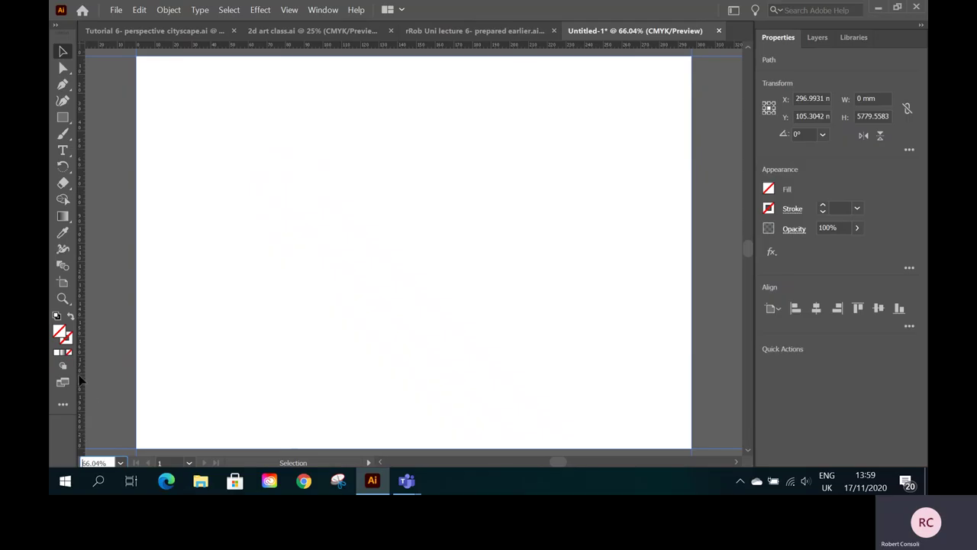
pyautogui.click(63, 299)
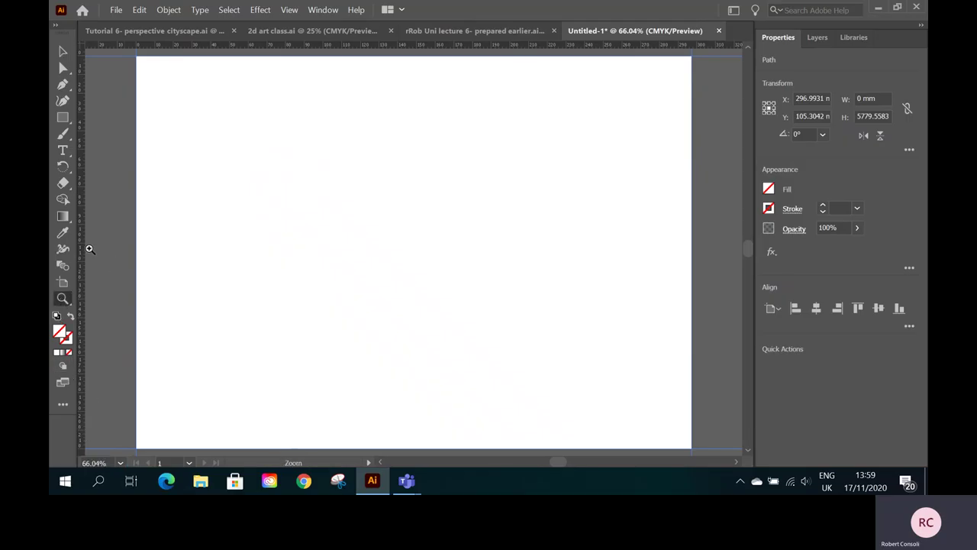
pyautogui.moveTo(90, 248); pyautogui.dragTo(236, 249)
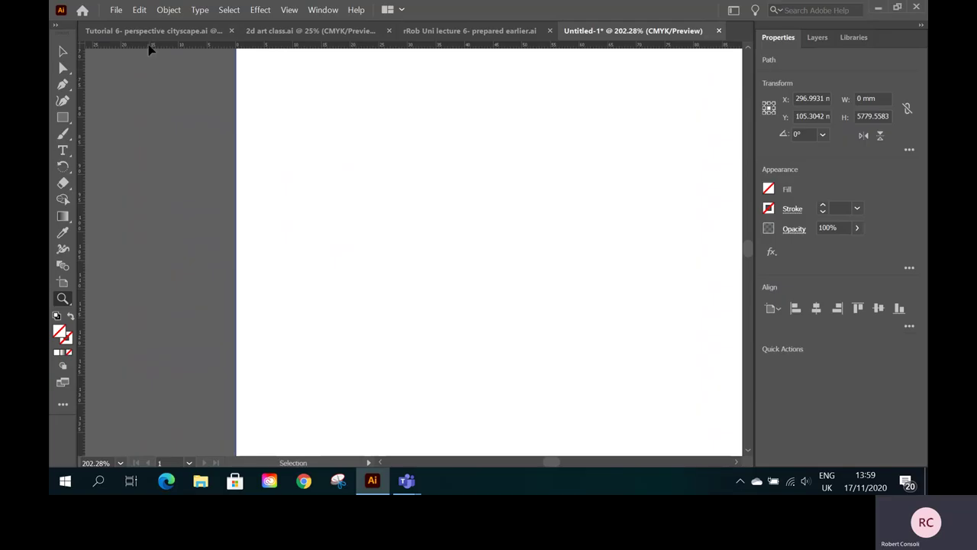
pyautogui.moveTo(150, 48); pyautogui.dragTo(120, 261)
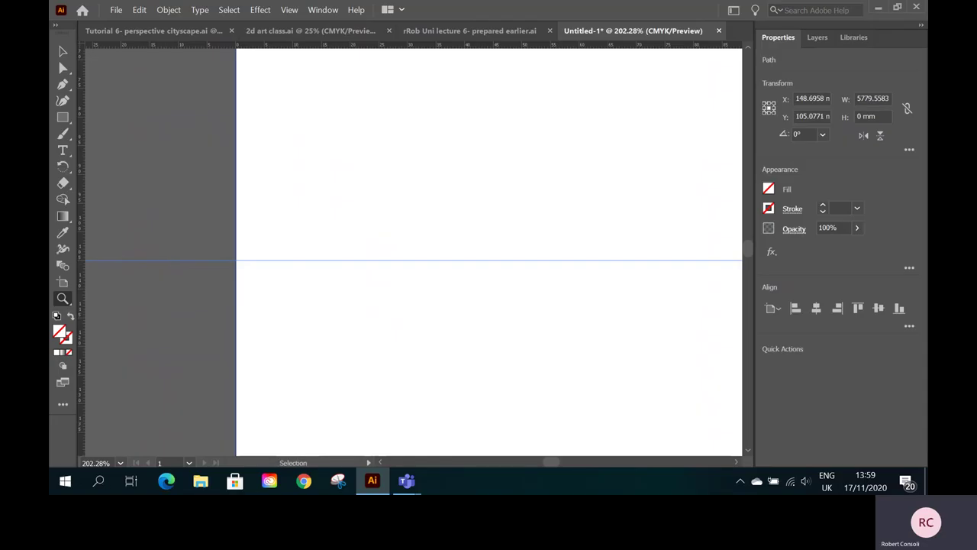
pyautogui.click(120, 463)
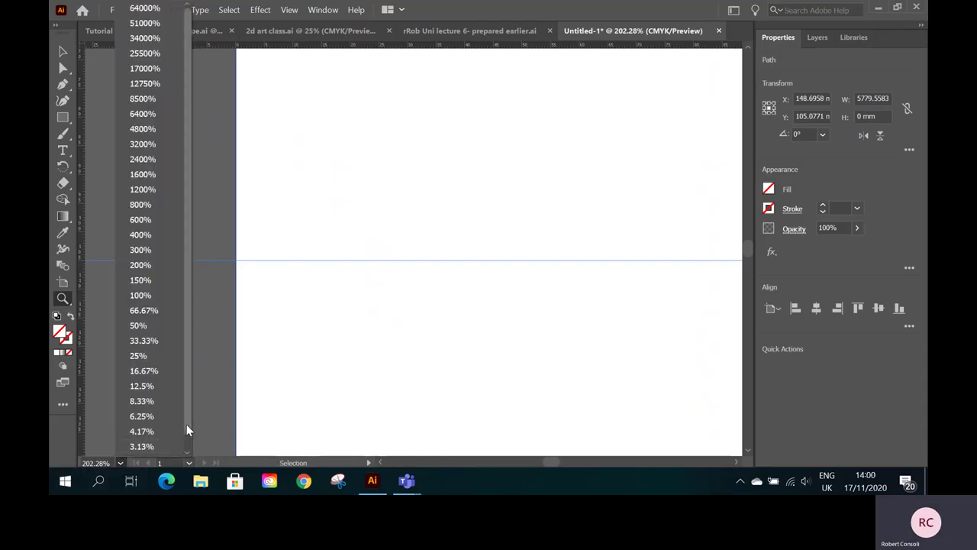
# - Fit the whole artboard in the window, return to the Selection tool and undo the last change
pyautogui.click(189, 449)
pyautogui.click(153, 449)
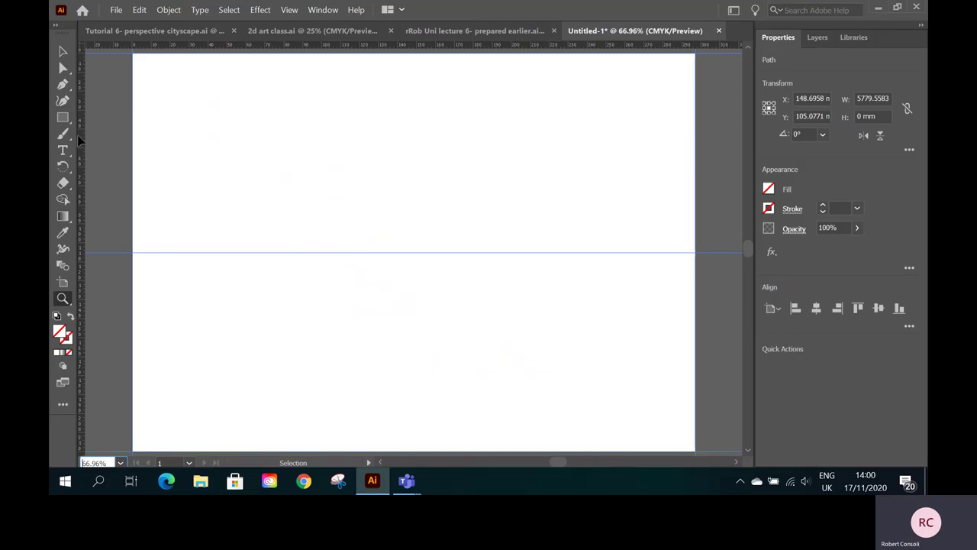
pyautogui.click(62, 119)
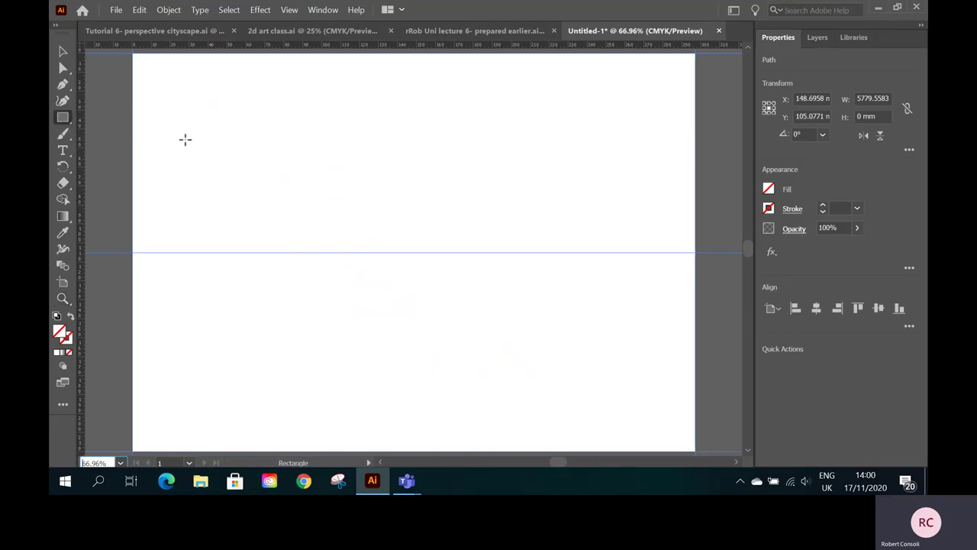
pyautogui.click(64, 52)
pyautogui.hotkey('ctrl', 'z')
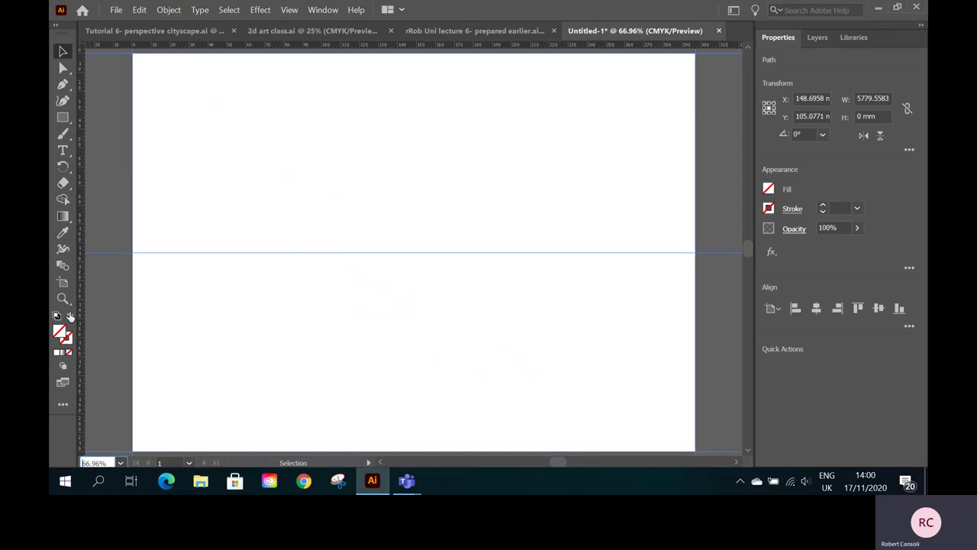
# - Close the Color panel and show the Swatches panel from the Window menu
pyautogui.click(68, 348)
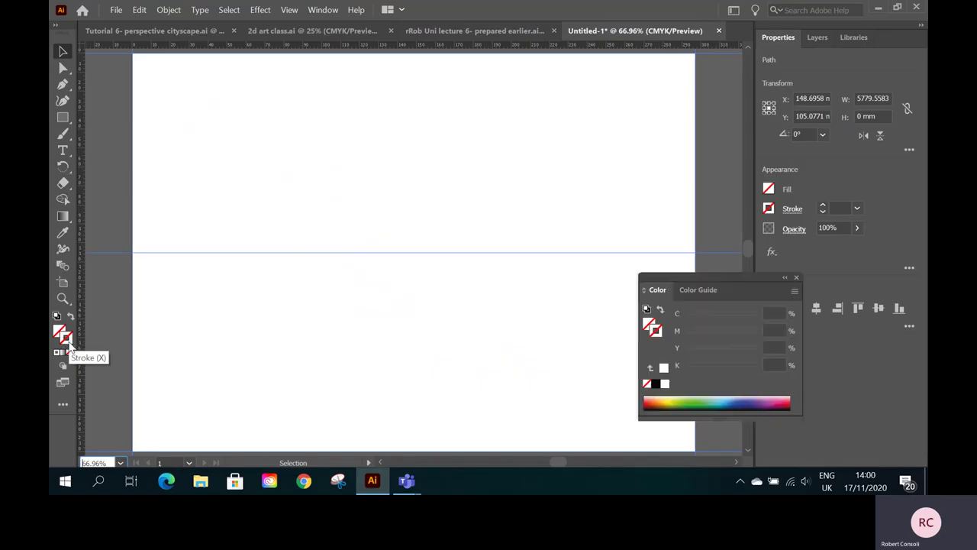
pyautogui.click(796, 278)
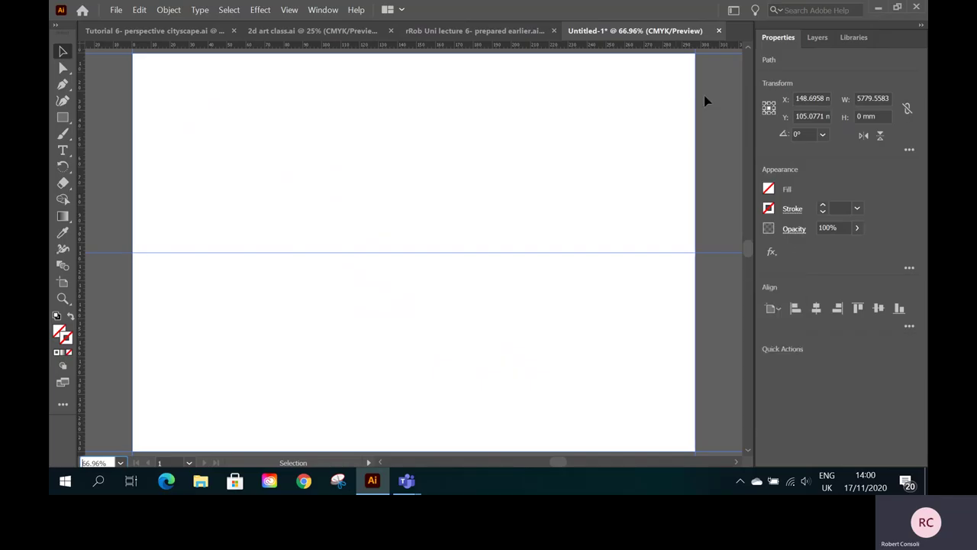
pyautogui.click(323, 9)
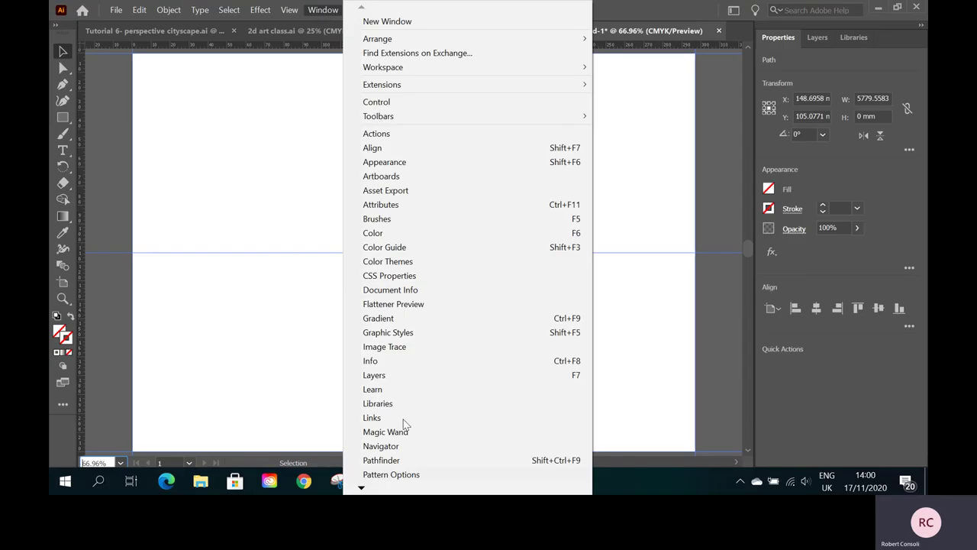
pyautogui.moveTo(361, 488)
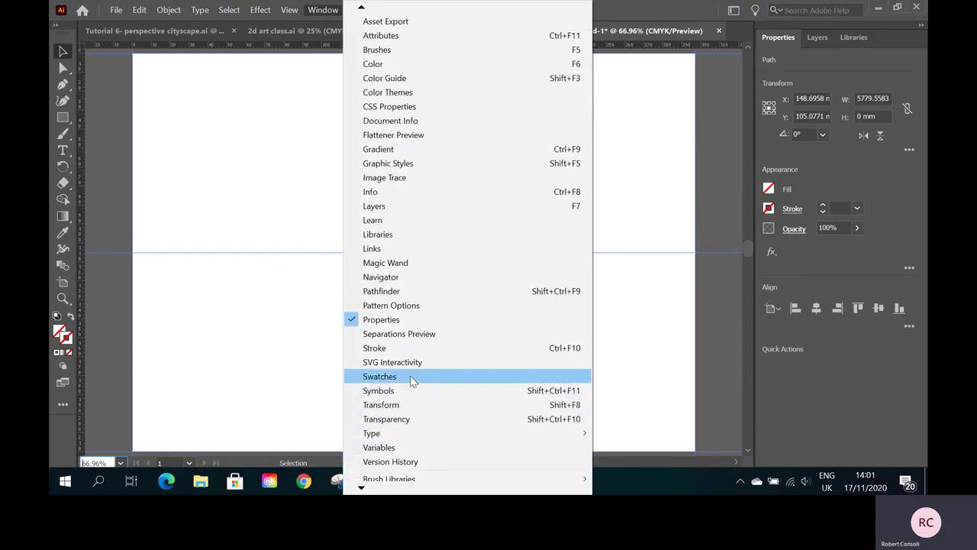
pyautogui.click(379, 376)
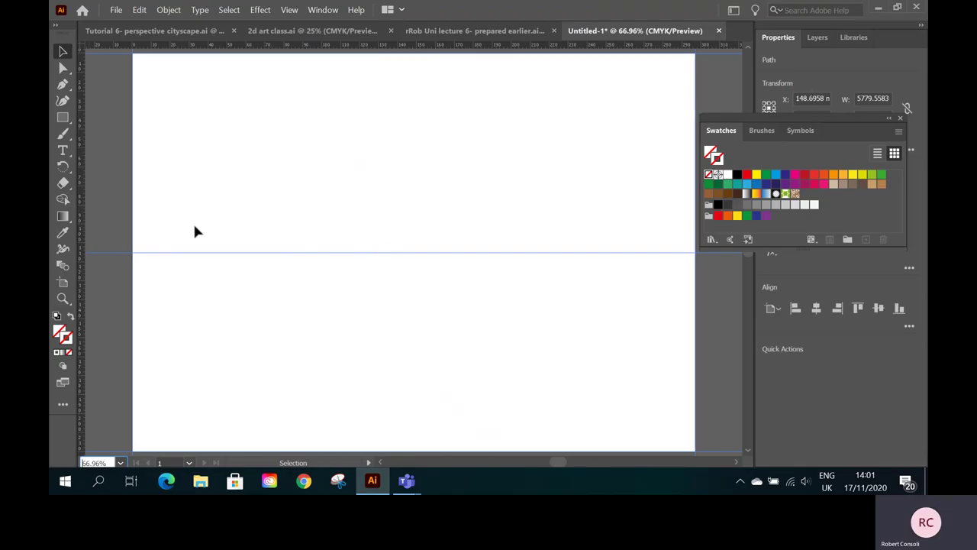
# - Draw a rectangle at the artboard's upper left and give it a black stroke
pyautogui.click(66, 340)
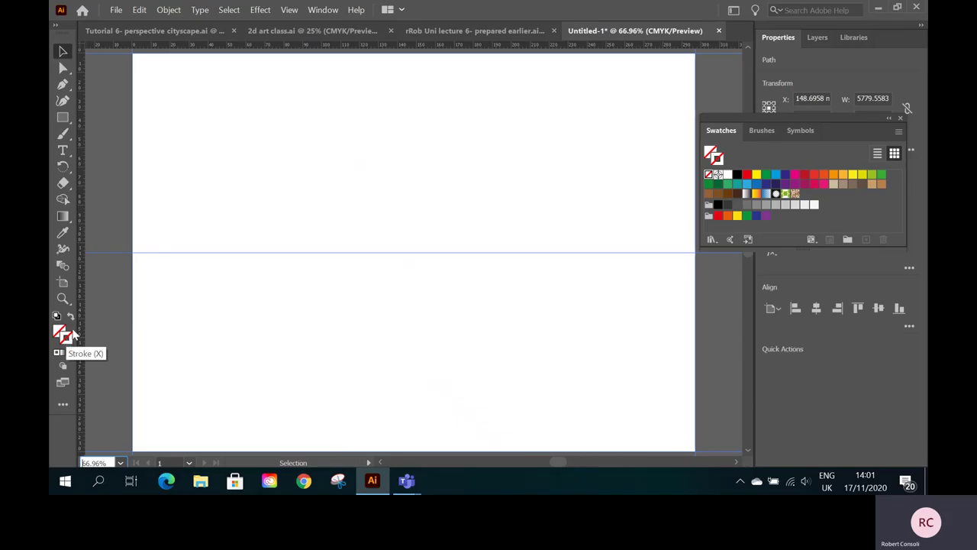
pyautogui.click(64, 120)
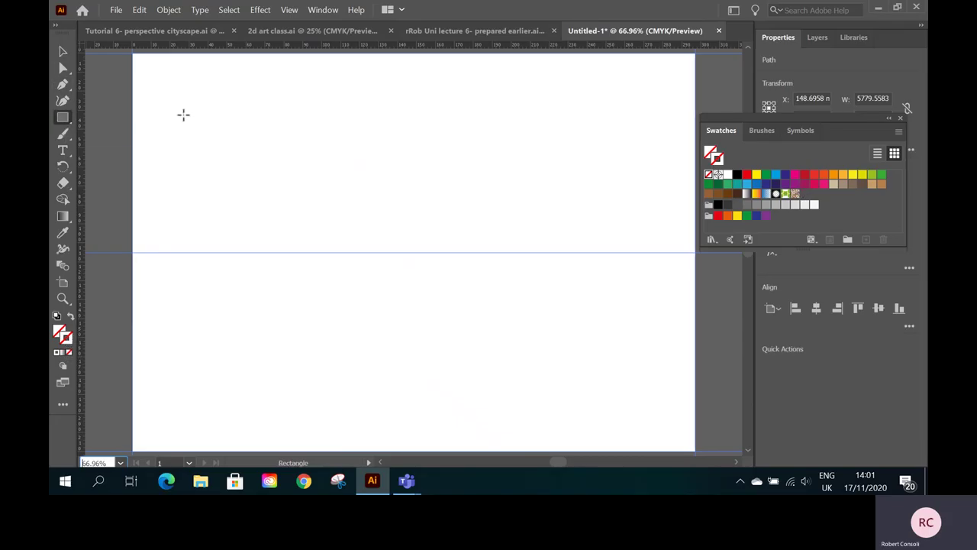
pyautogui.moveTo(183, 115); pyautogui.dragTo(319, 213)
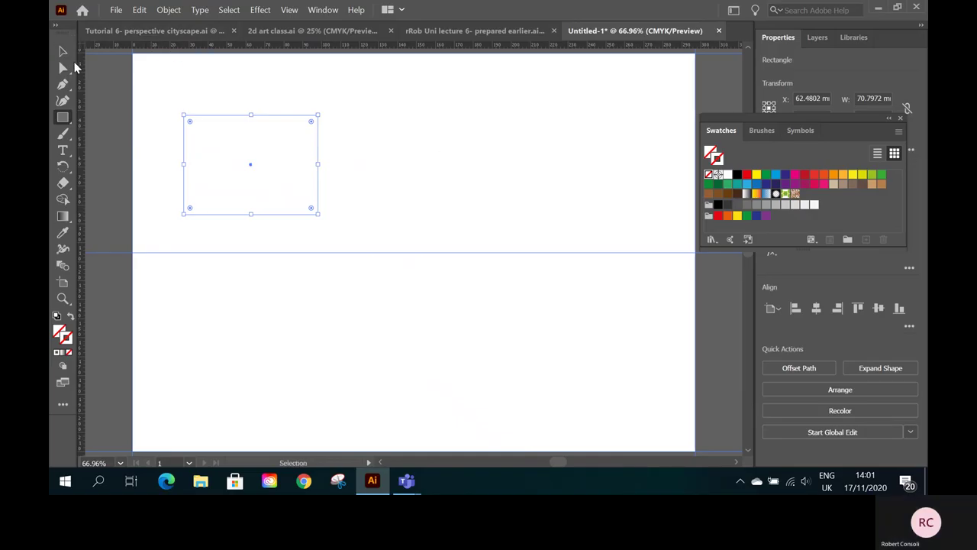
pyautogui.click(63, 51)
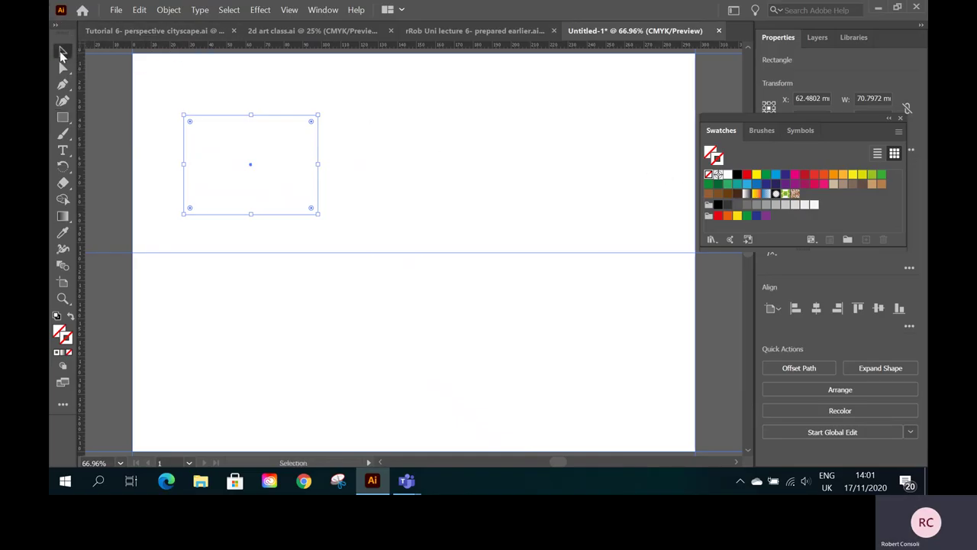
pyautogui.click(738, 176)
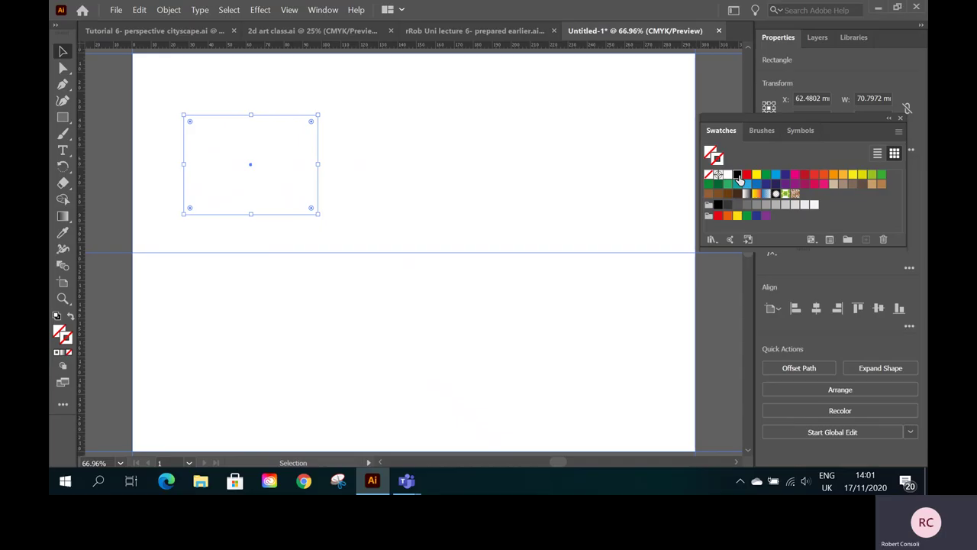
# - Duplicate the rectangle with Alt and arrow keys so the copy sits right beside the original
pyautogui.click(380, 116)
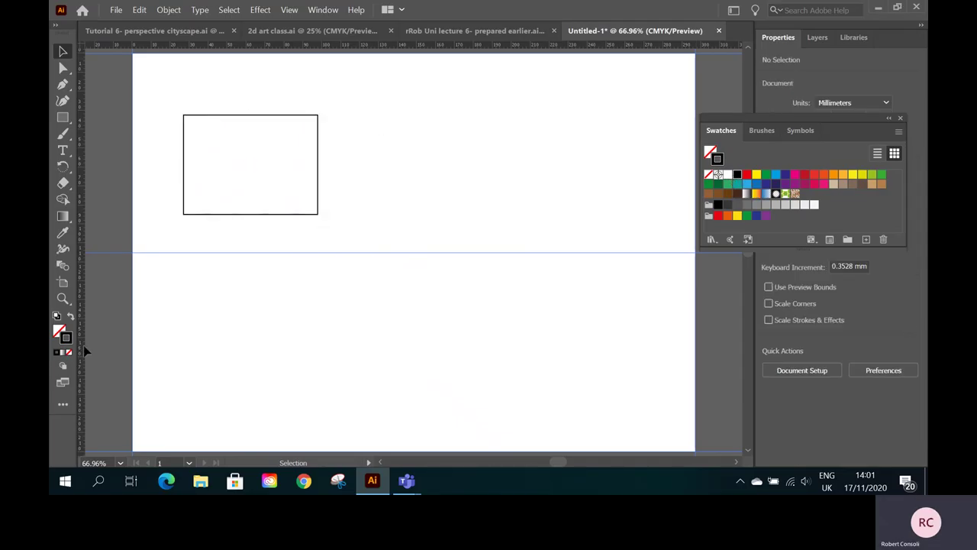
pyautogui.click(269, 117)
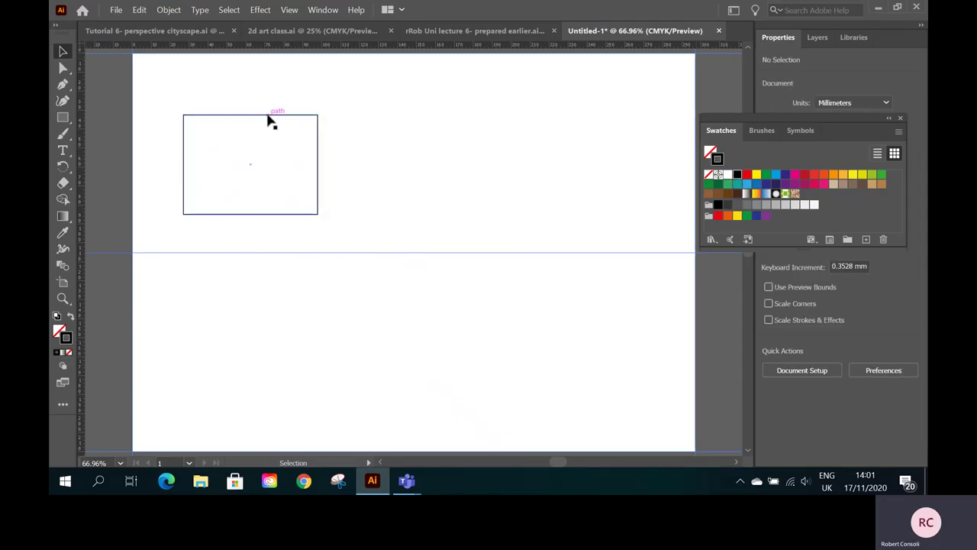
pyautogui.press('a')
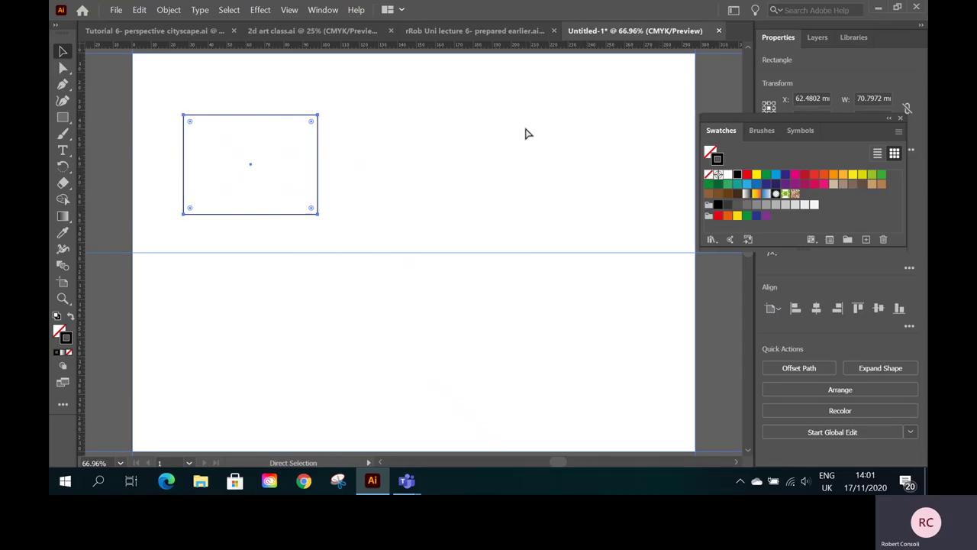
pyautogui.press('v')
pyautogui.press('Right')
pyautogui.press('Right')
pyautogui.press('Right')
pyautogui.press('Right')
pyautogui.press('Right')
pyautogui.press('Right')
pyautogui.press('Right')
pyautogui.press('Right')
pyautogui.press('Right')
pyautogui.press('Right')
pyautogui.press('Right')
pyautogui.press('Right')
pyautogui.press('Right')
pyautogui.press('Right')
pyautogui.press('Right')
pyautogui.press('Right')
pyautogui.press('Right')
pyautogui.press('Right')
pyautogui.press('Right')
pyautogui.press('Right')
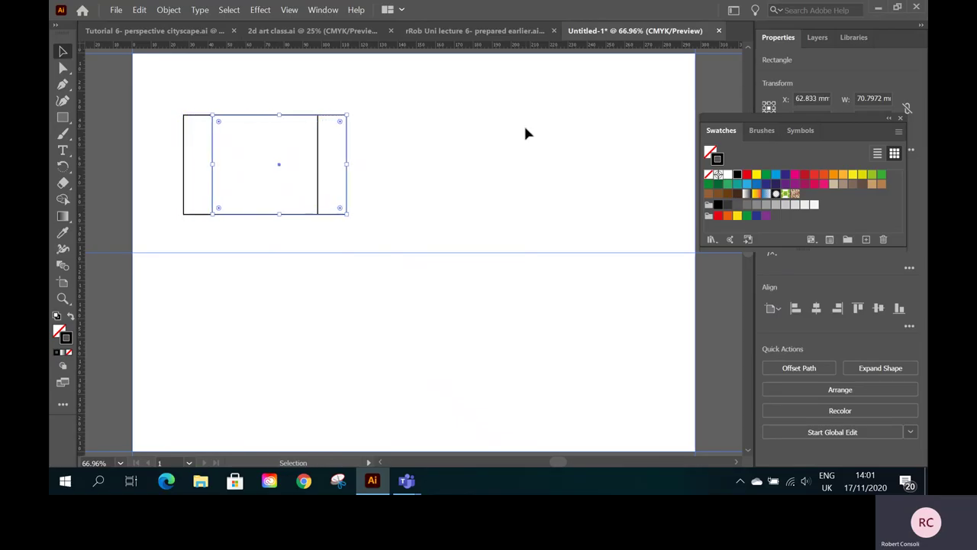
pyautogui.press('Right')
pyautogui.press('Right')
pyautogui.press('Right')
pyautogui.press('Right')
pyautogui.press('Right')
pyautogui.press('Right')
pyautogui.press('Right')
pyautogui.press('Right')
pyautogui.press('Right')
pyautogui.press('Right')
pyautogui.press('Right')
pyautogui.press('Right')
pyautogui.press('Right')
pyautogui.press('Right')
pyautogui.press('Right')
pyautogui.press('Right')
pyautogui.press('Right')
pyautogui.press('Right')
pyautogui.press('Right')
pyautogui.press('Right')
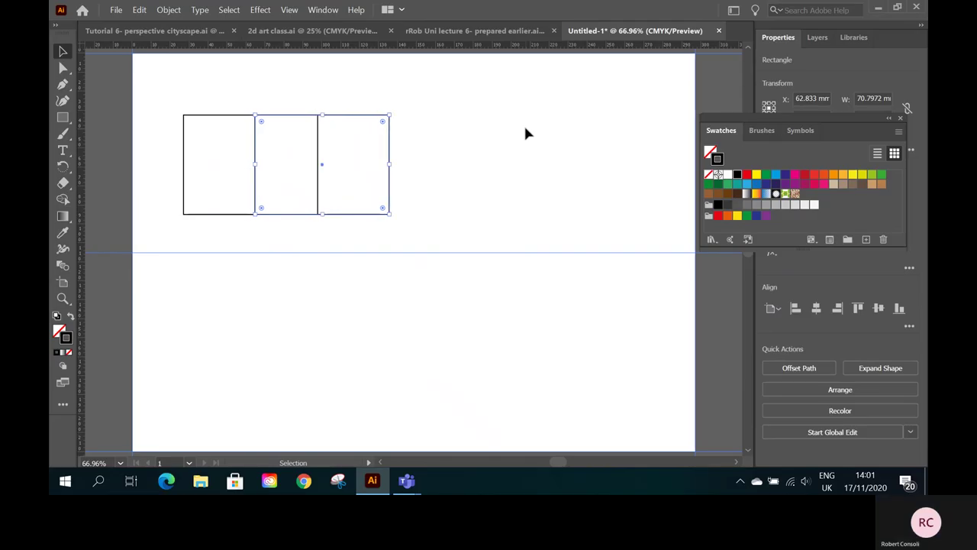
pyautogui.press('Right')
pyautogui.press('Right')
pyautogui.press('Right')
pyautogui.press('Right')
pyautogui.press('Right')
pyautogui.press('Right')
pyautogui.press('Right')
pyautogui.press('Right')
pyautogui.press('Right')
pyautogui.press('Right')
pyautogui.press('Right')
pyautogui.press('Right')
pyautogui.press('Right')
pyautogui.press('Right')
pyautogui.press('Right')
pyautogui.press('Right')
pyautogui.press('Right')
pyautogui.press('Right')
pyautogui.press('Right')
pyautogui.press('Right')
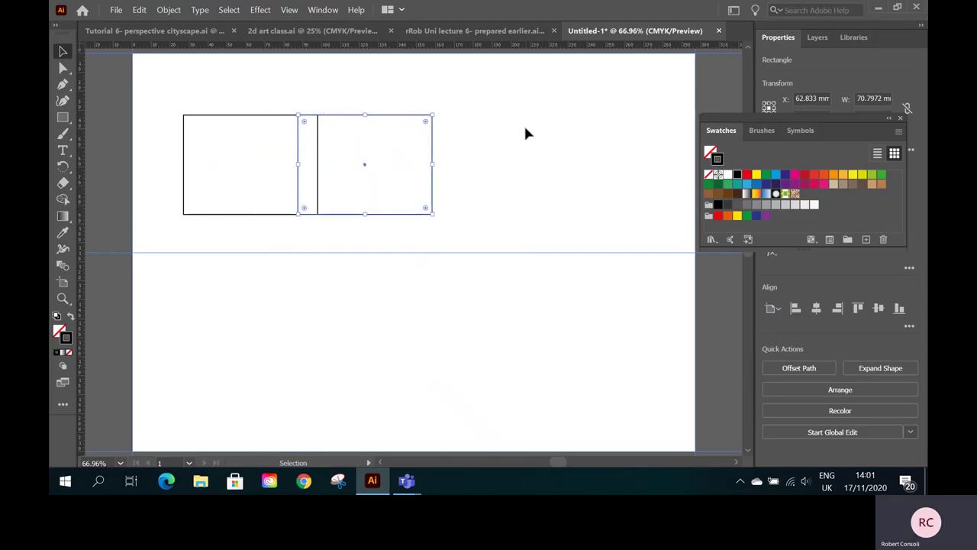
pyautogui.press('Right')
pyautogui.press('Right')
pyautogui.press('Right')
pyautogui.press('Right')
pyautogui.press('Right')
pyautogui.press('Right')
pyautogui.press('Right')
pyautogui.press('Right')
pyautogui.press('Right')
pyautogui.press('Right')
pyautogui.press('Right')
pyautogui.press('Right')
pyautogui.press('Right')
pyautogui.press('Right')
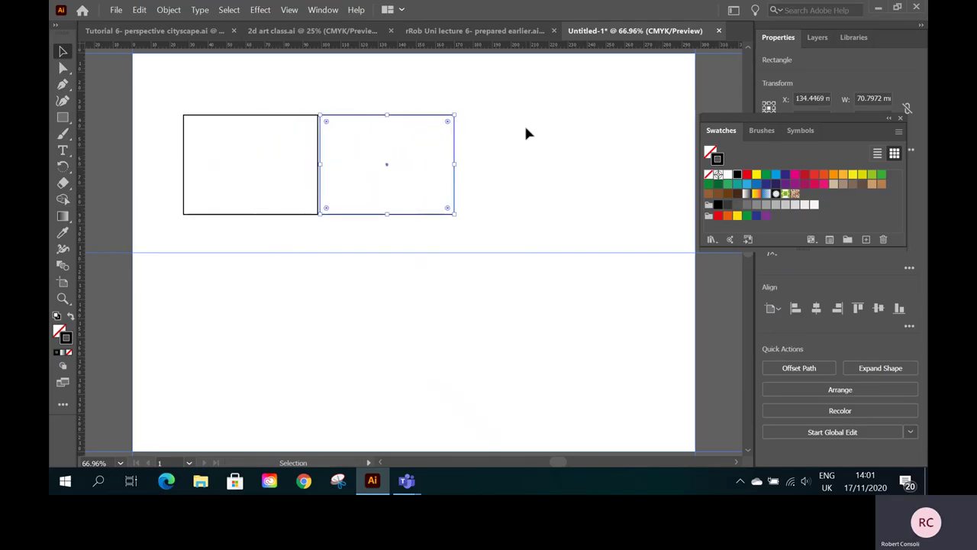
pyautogui.press('Left')
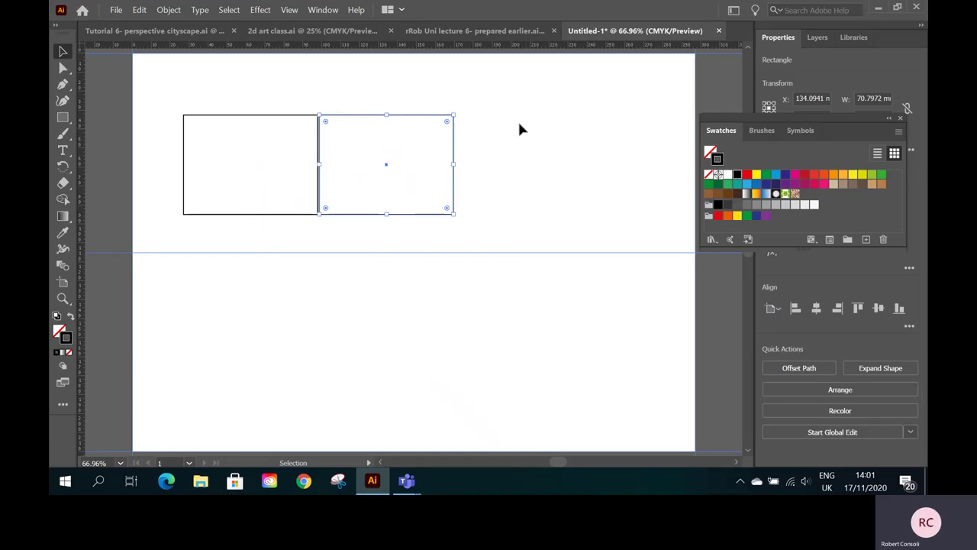
# - Move both rectangles to the left edge and stretch them to the artboard's 297 mm width
pyautogui.moveTo(268, 101); pyautogui.dragTo(337, 146)
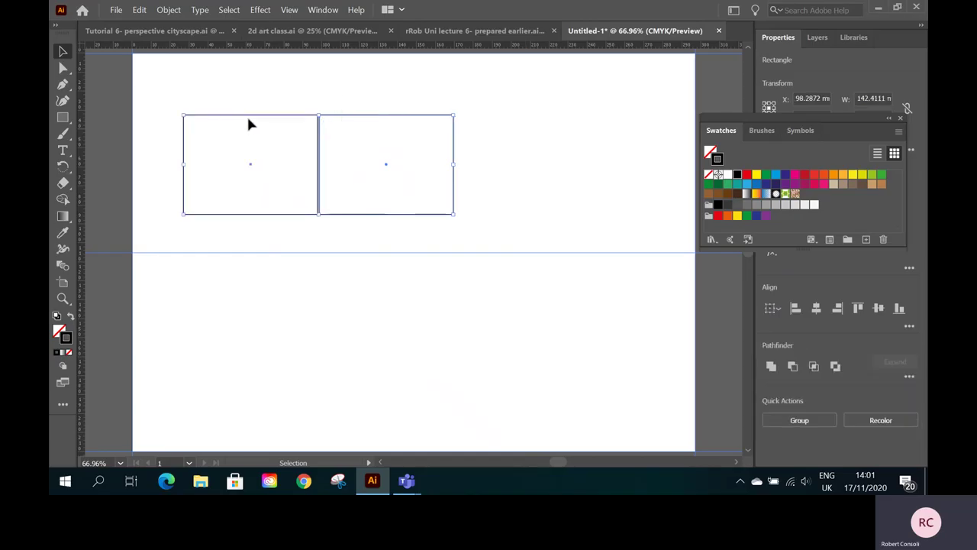
pyautogui.moveTo(248, 120); pyautogui.dragTo(197, 118)
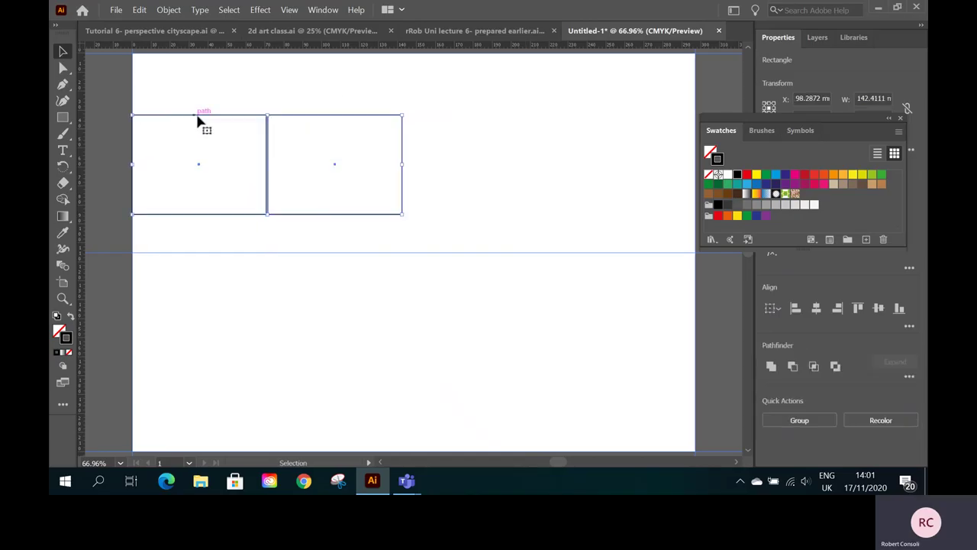
pyautogui.moveTo(403, 164); pyautogui.dragTo(695, 165)
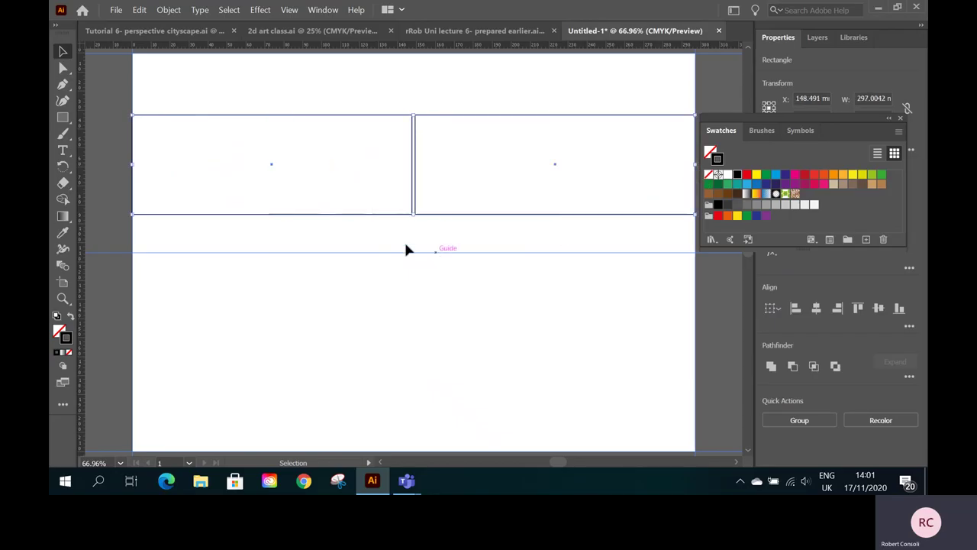
# - Drag a vertical guide into the gap between the rectangles at X 148.4952 mm, then refit the artboard
pyautogui.click(63, 300)
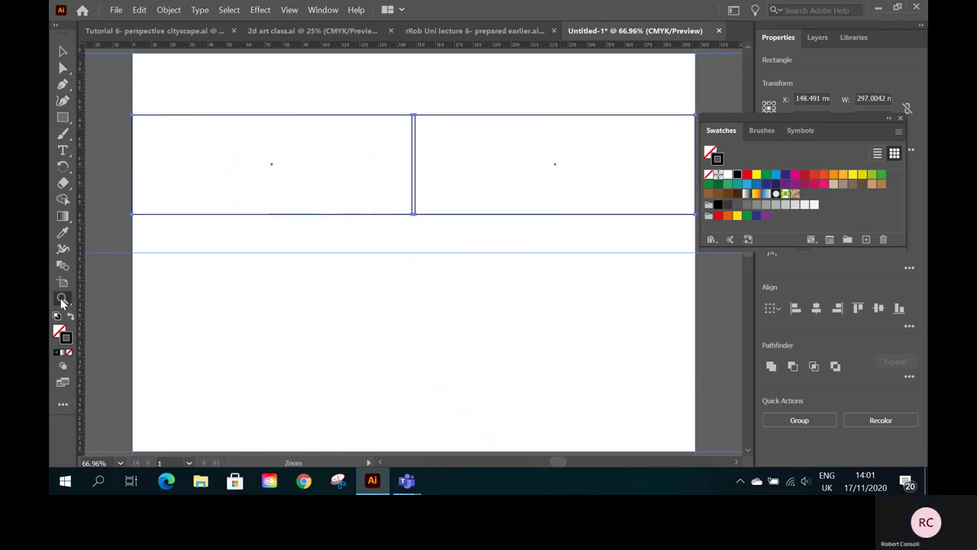
pyautogui.click(410, 155)
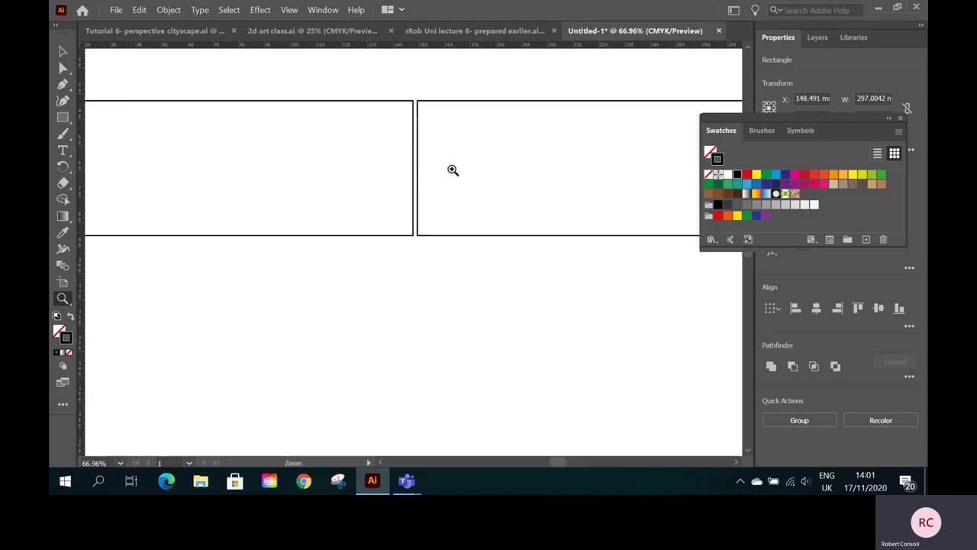
pyautogui.moveTo(452, 169); pyautogui.dragTo(679, 313)
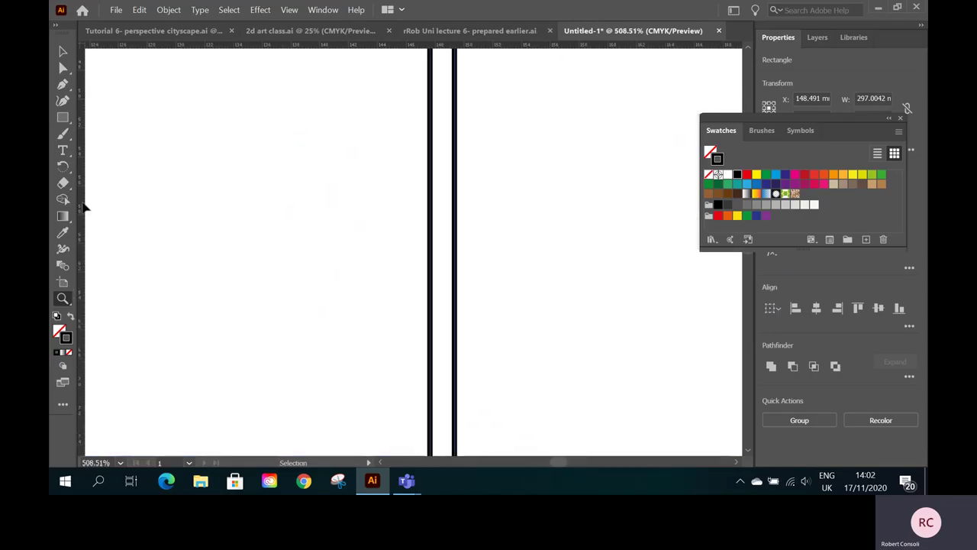
pyautogui.moveTo(84, 206); pyautogui.dragTo(443, 245)
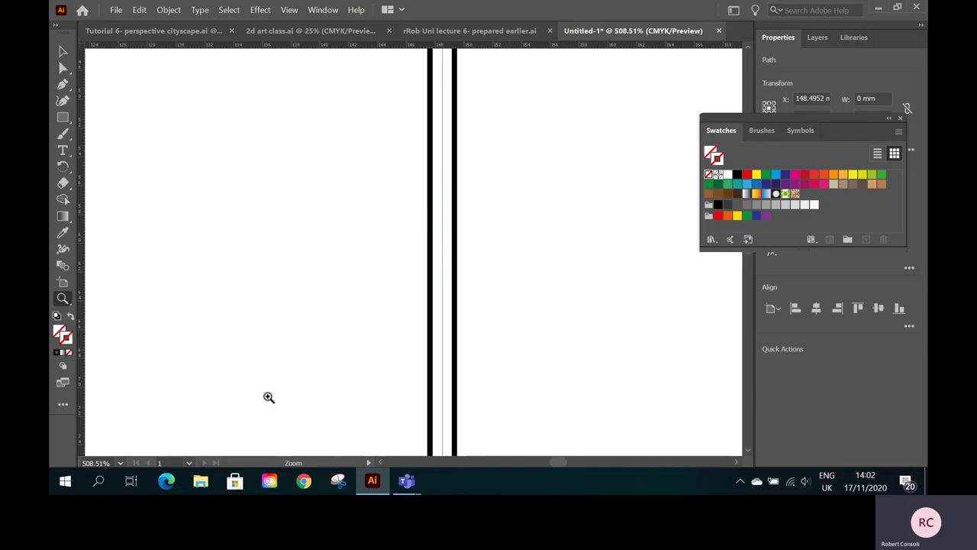
pyautogui.click(120, 463)
pyautogui.scroll(-1, 189, 406)
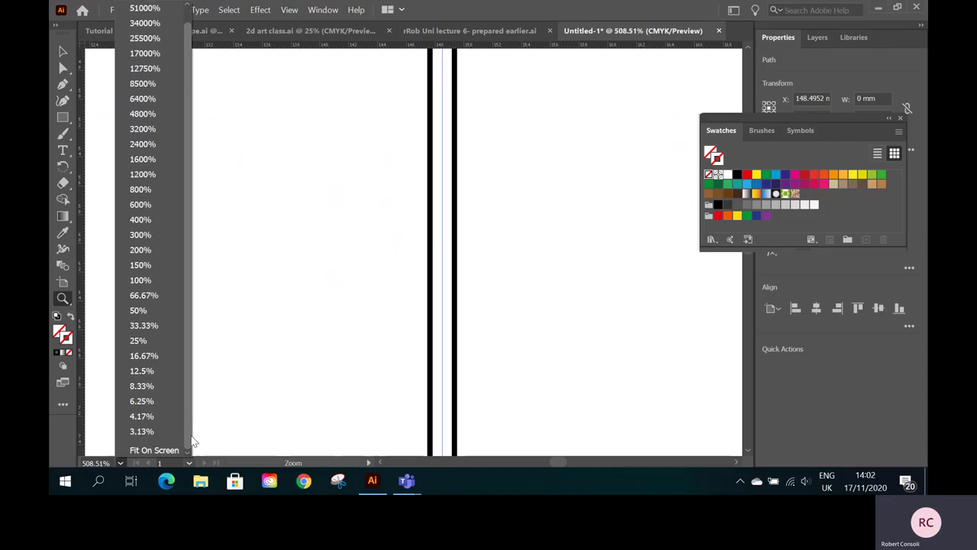
pyautogui.click(170, 450)
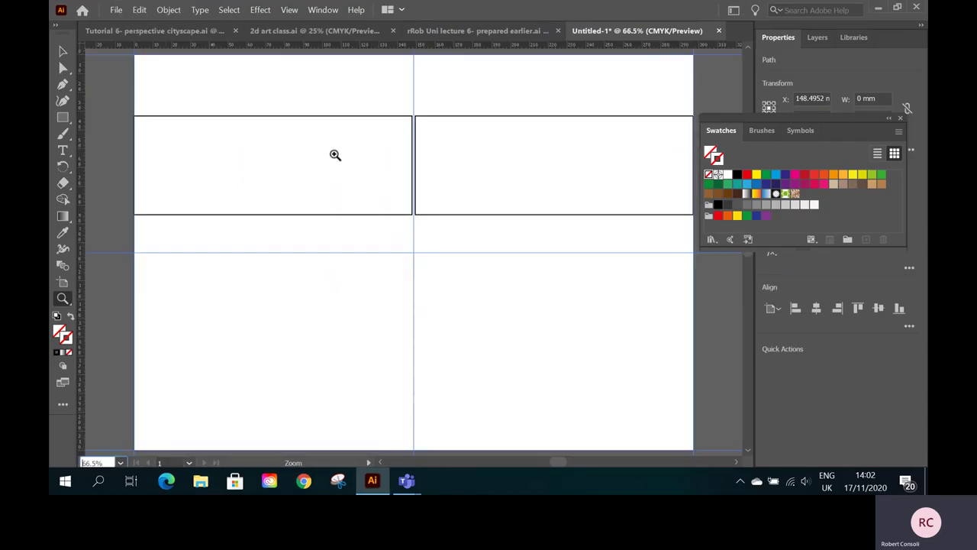
pyautogui.click(62, 52)
# - Delete both rectangles, leaving only the guides on the artboard
pyautogui.moveTo(284, 107); pyautogui.dragTo(318, 148)
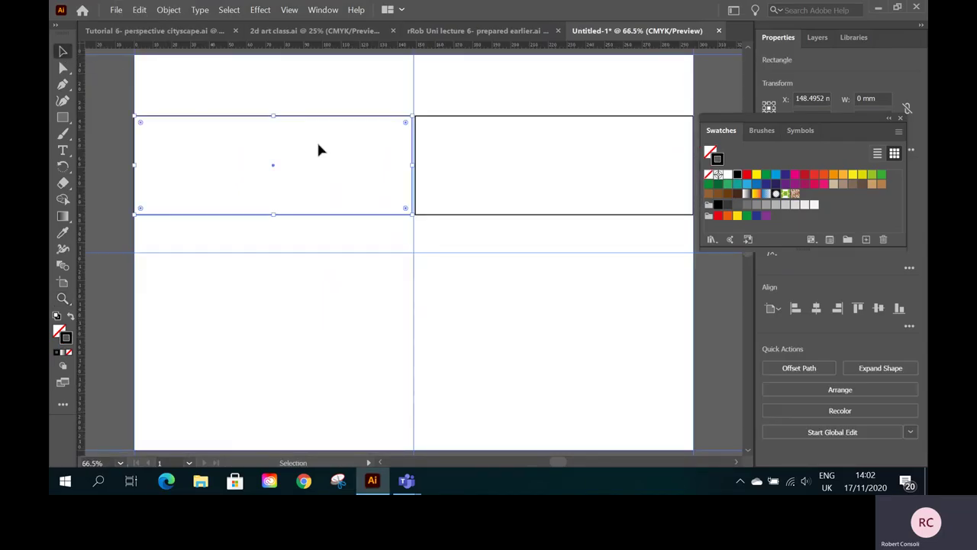
pyautogui.press('Delete')
pyautogui.moveTo(516, 101); pyautogui.dragTo(531, 131)
pyautogui.press('Delete')
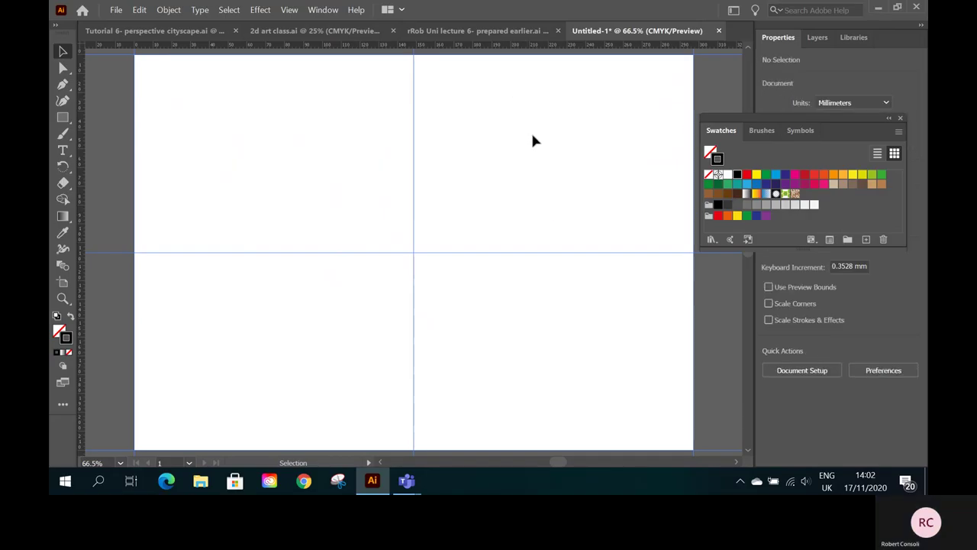
# - Set the view zoom to 33.33%, after trying 12.5% and 50%
pyautogui.click(120, 463)
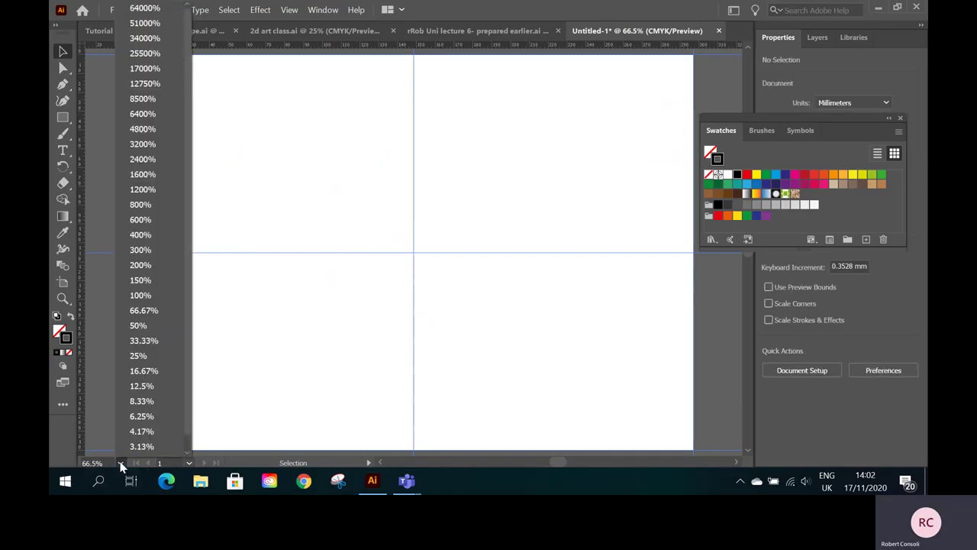
pyautogui.click(141, 386)
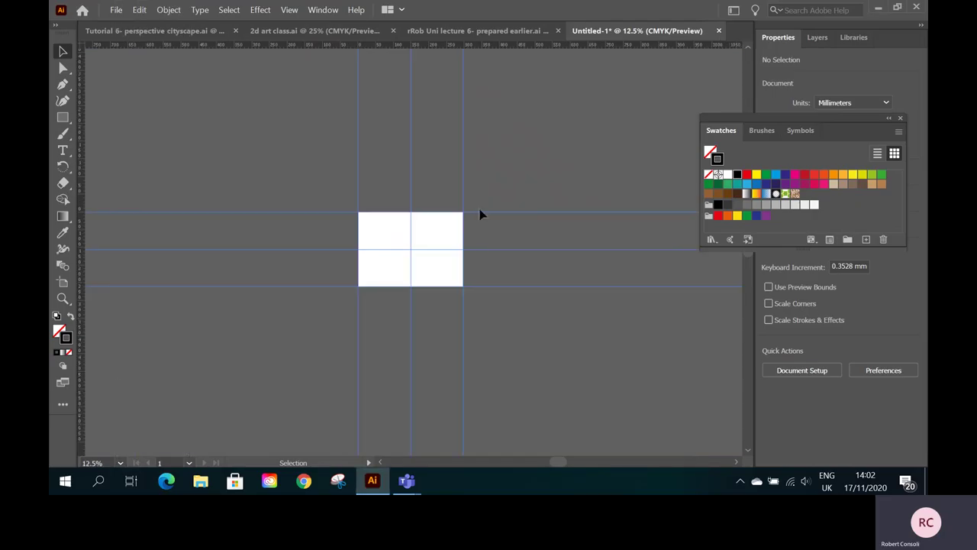
pyautogui.click(121, 463)
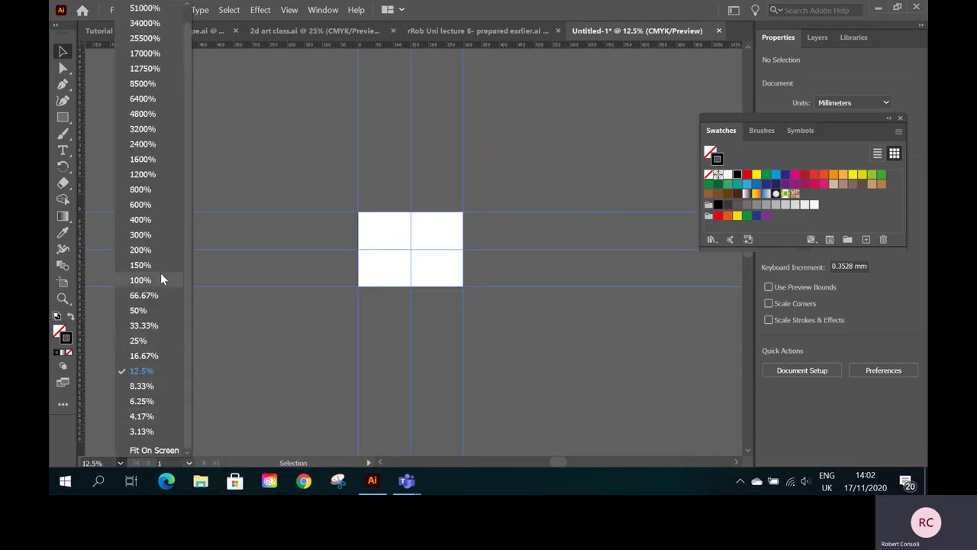
pyautogui.click(139, 308)
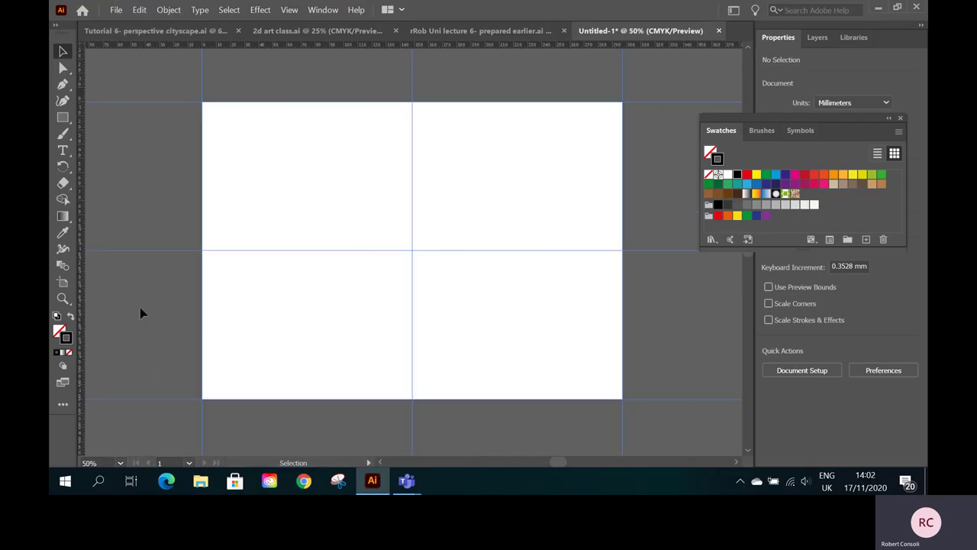
pyautogui.click(120, 463)
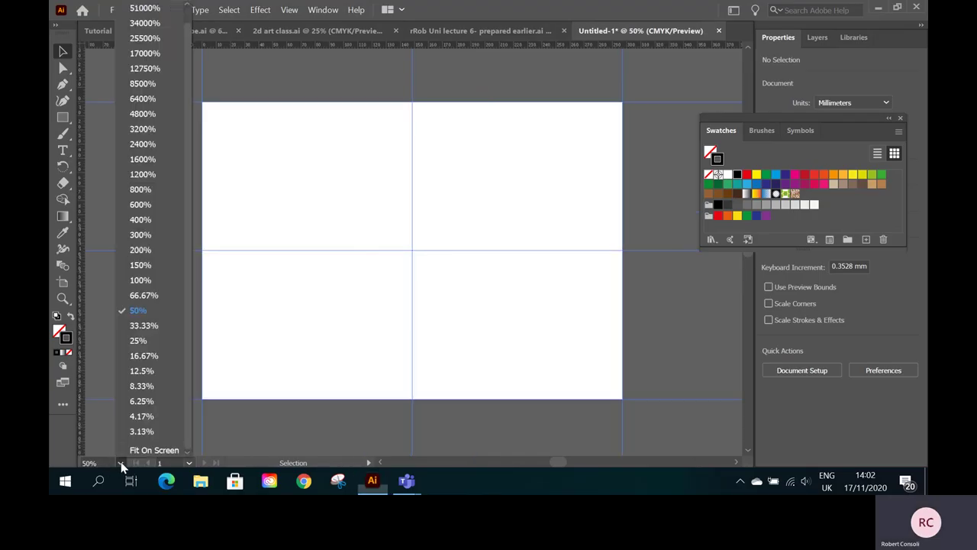
pyautogui.click(142, 326)
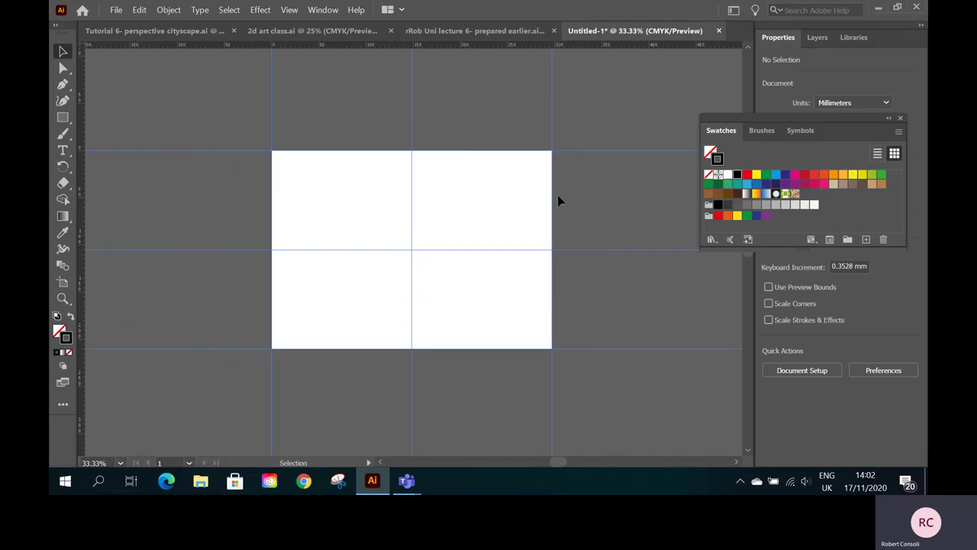
# - Close the Swatches panel and move the ruler origin to the artboard centre
pyautogui.click(901, 119)
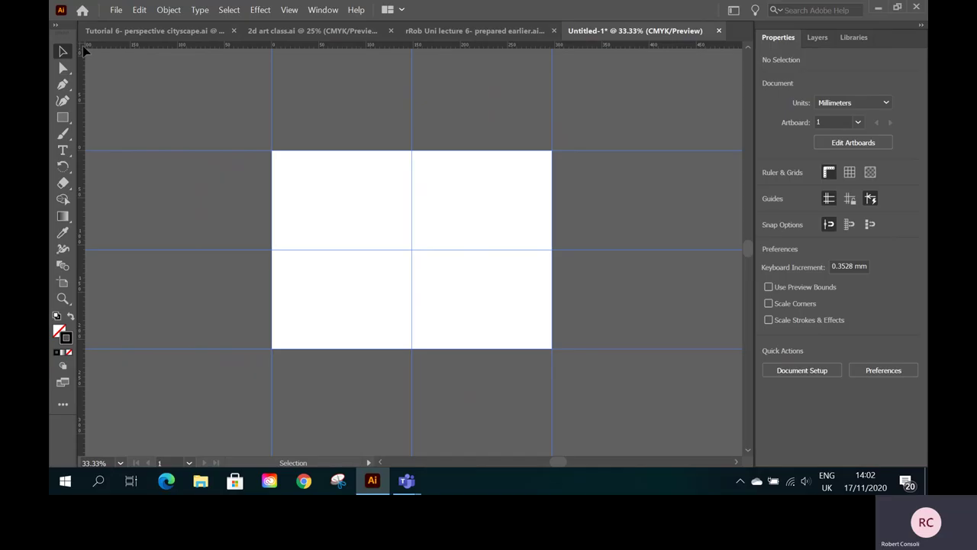
pyautogui.moveTo(82, 45); pyautogui.dragTo(115, 69)
pyautogui.moveTo(182, 90); pyautogui.dragTo(411, 152)
# - Add vertical guides about 300 mm to the left and right of the artboard
pyautogui.moveTo(81, 217); pyautogui.dragTo(96, 217)
pyautogui.moveTo(128, 192); pyautogui.dragTo(128, 192)
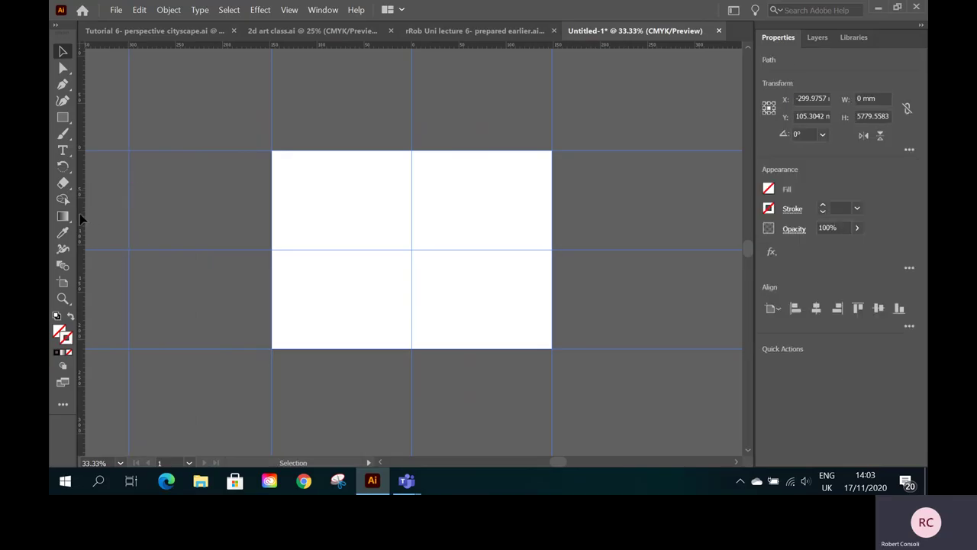
pyautogui.moveTo(82, 214); pyautogui.dragTo(695, 198)
# - Show the View > Guides submenu with its hide, lock, release and clear options
pyautogui.click(290, 10)
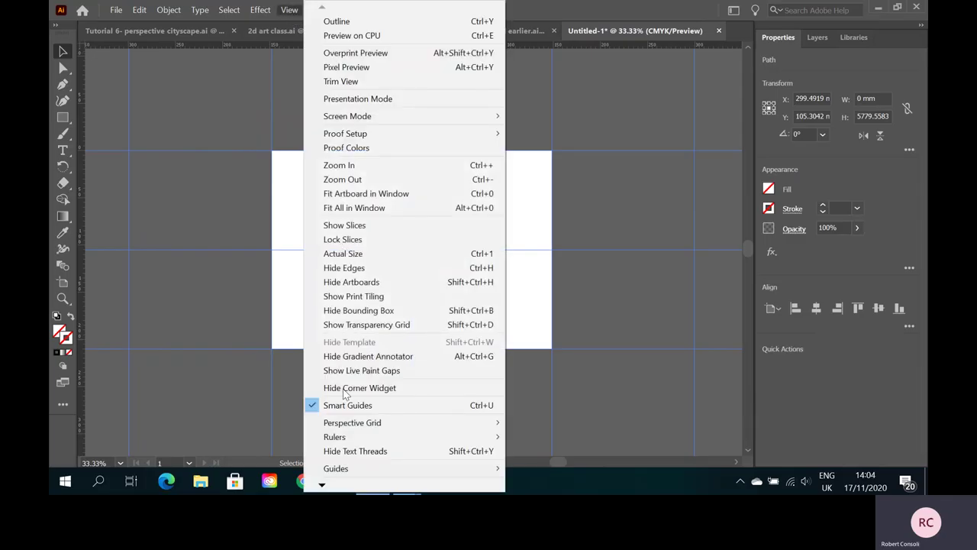
pyautogui.moveTo(377, 471)
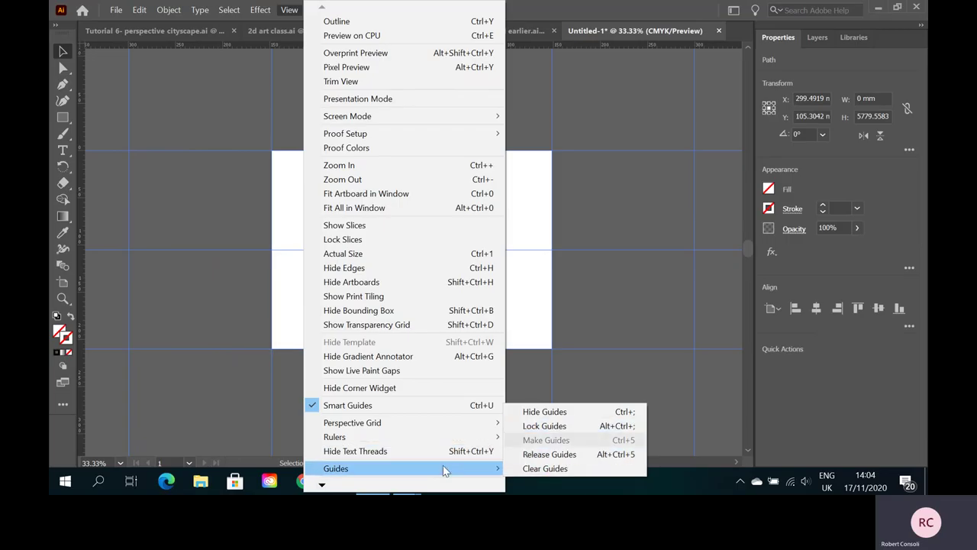
pyautogui.moveTo(500, 469)
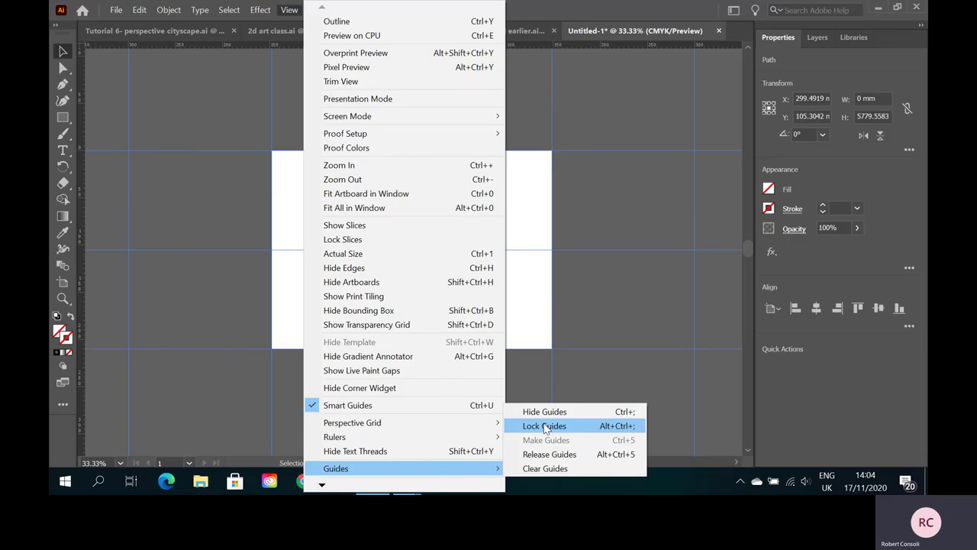
# - Select the left vertical guide, copy it and drag the copy to X −299.9757 mm
pyautogui.click(608, 322)
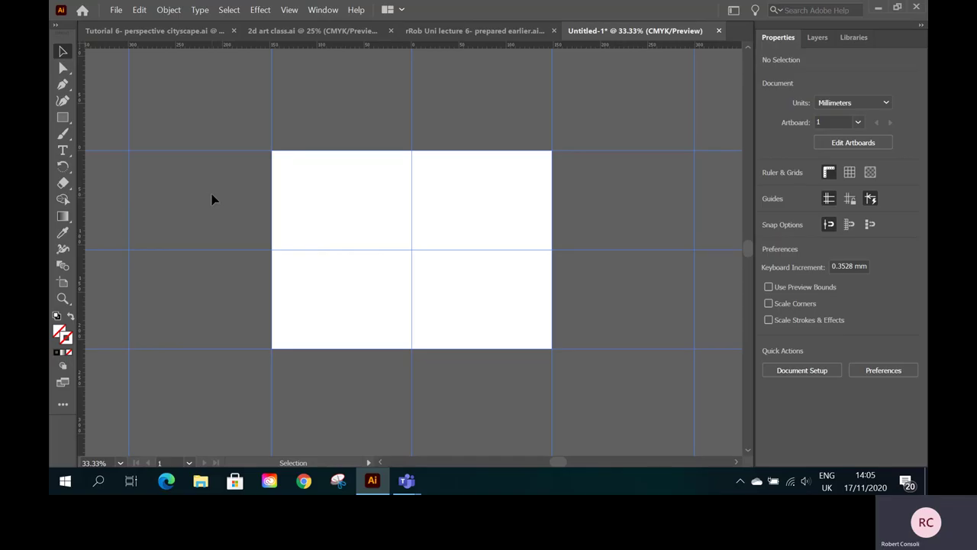
pyautogui.click(128, 207)
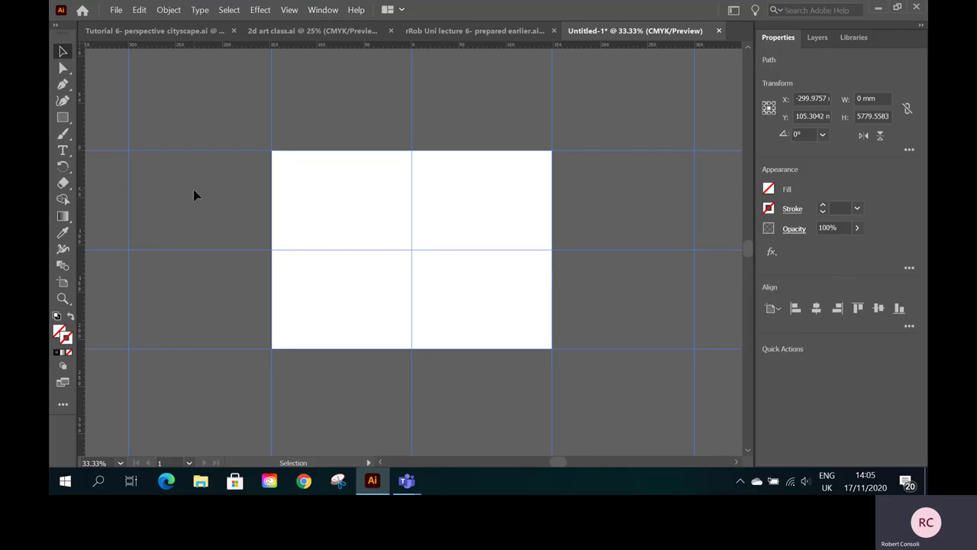
pyautogui.press('a')
pyautogui.press('v')
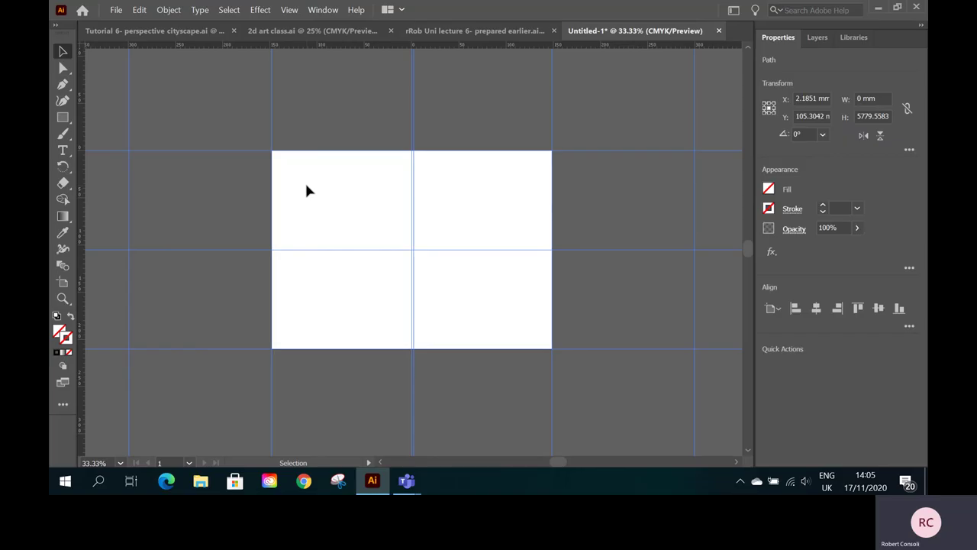
pyautogui.press('Left')
pyautogui.press('Left')
pyautogui.press('Left')
pyautogui.press('Left')
pyautogui.press('Left')
pyautogui.press('Left')
pyautogui.press('Left')
pyautogui.press('Left')
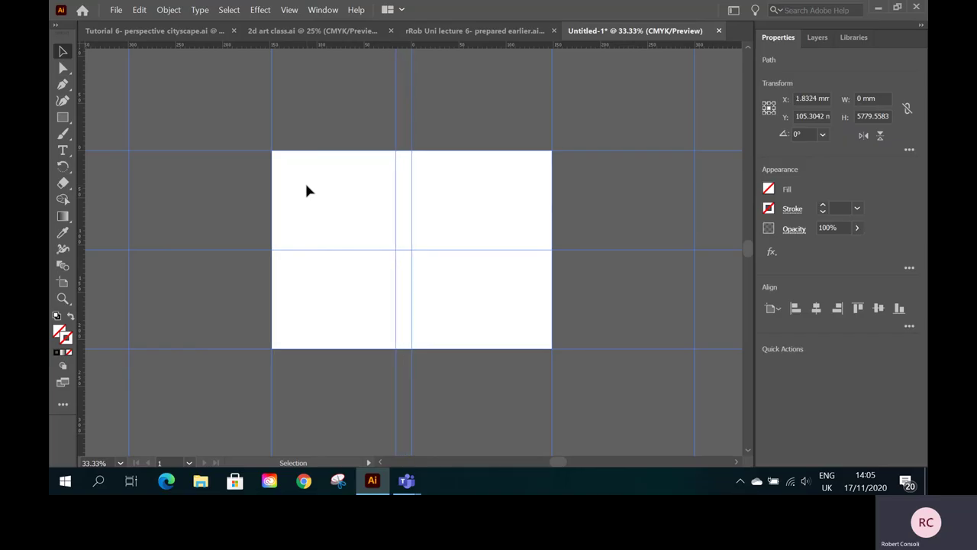
pyautogui.press('Left')
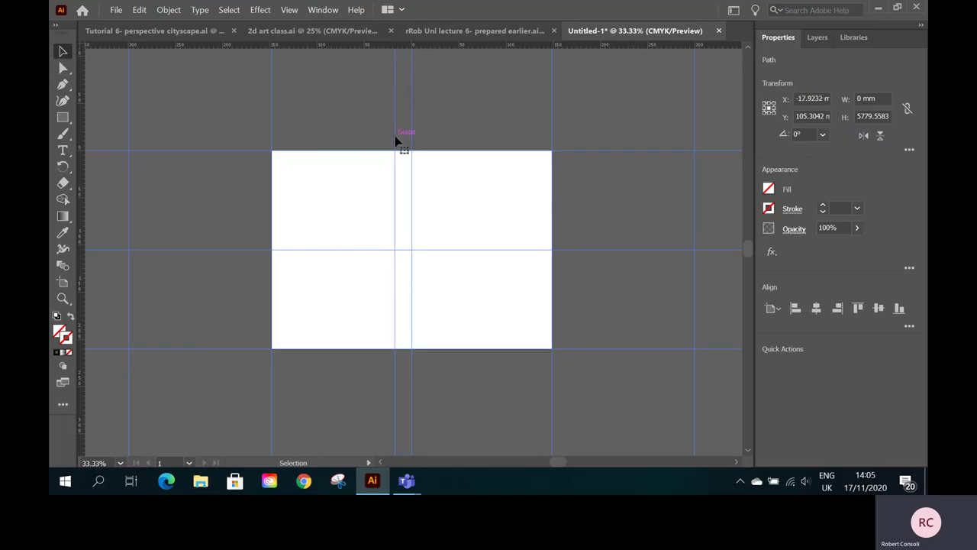
pyautogui.moveTo(395, 140); pyautogui.dragTo(322, 142)
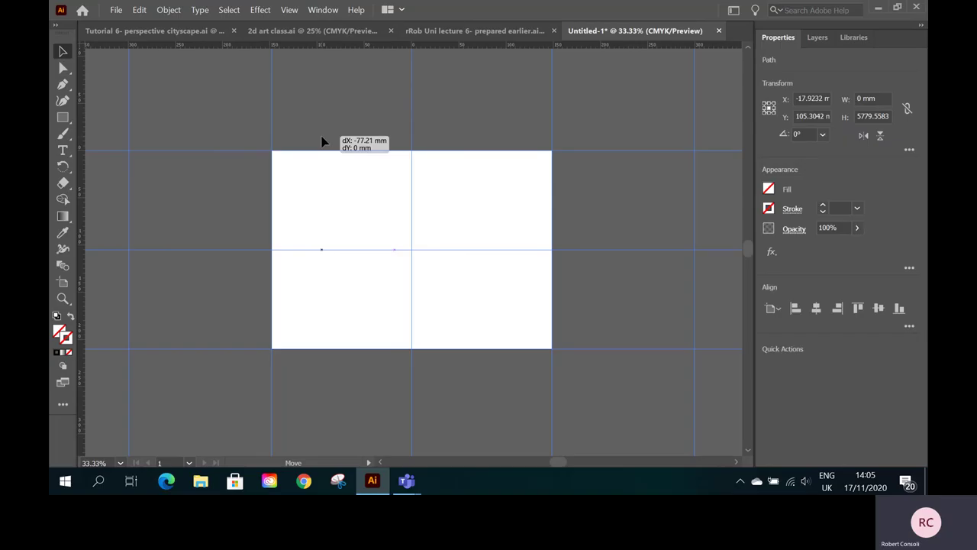
pyautogui.moveTo(322, 141); pyautogui.dragTo(129, 137)
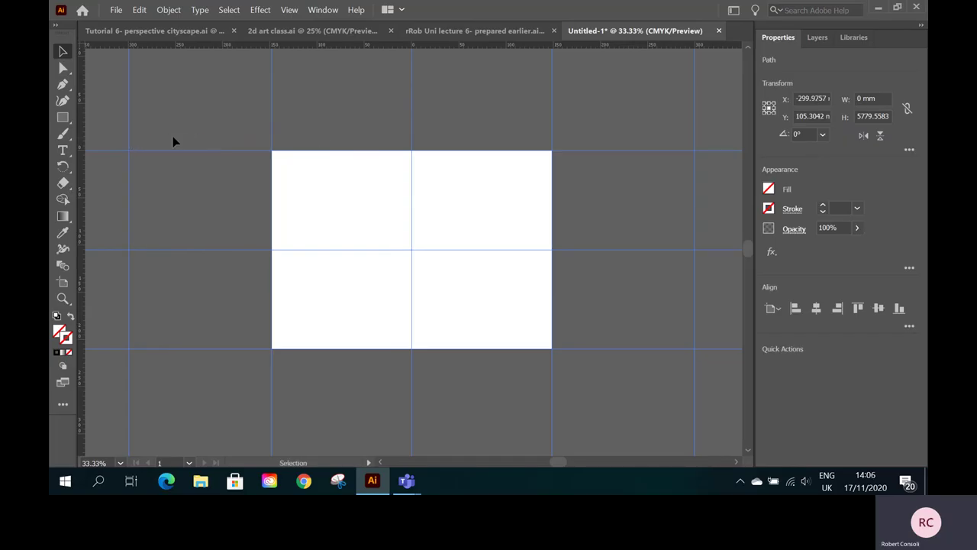
# - Rotate the outer left guide to 278.68° with the Rotate tool
pyautogui.click(63, 168)
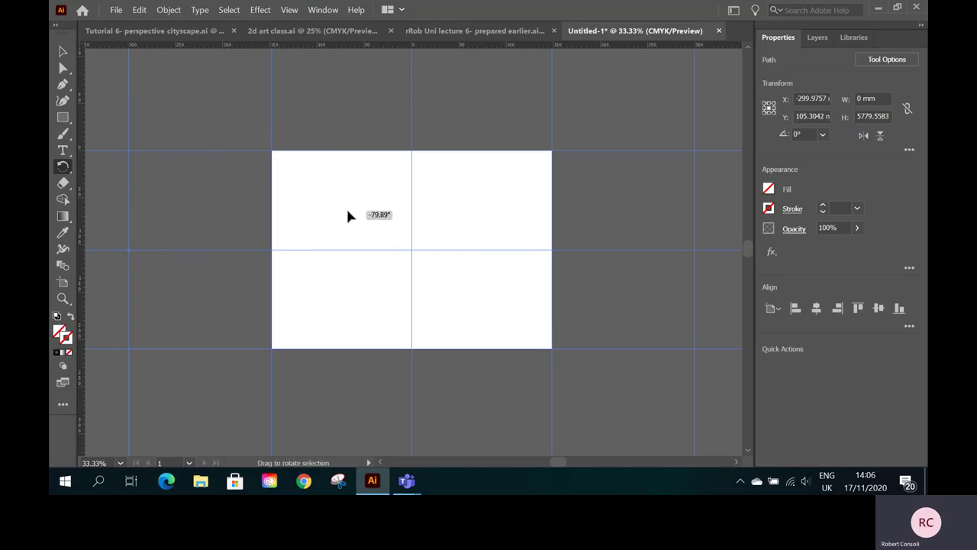
pyautogui.moveTo(356, 210); pyautogui.dragTo(283, 222)
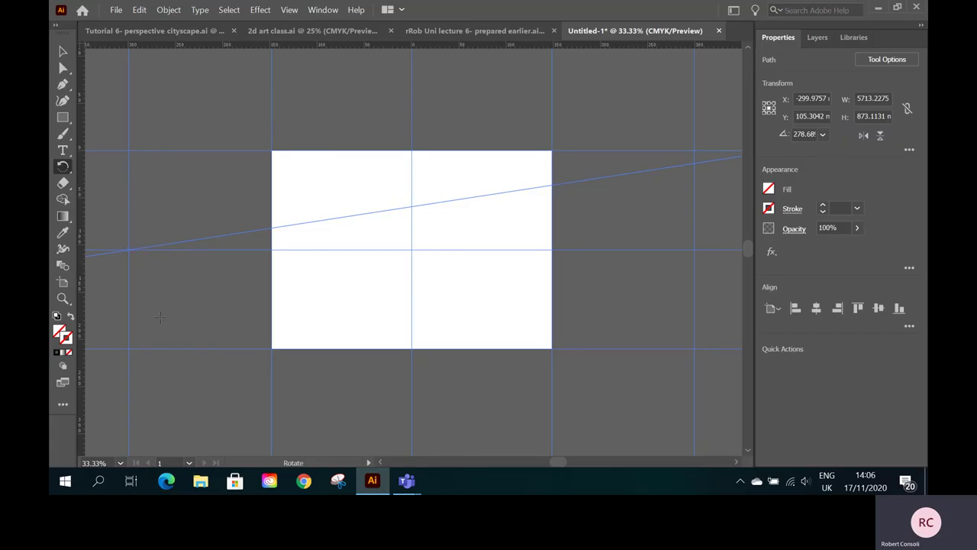
# - Duplicate a vertical guide and drag the copy out to X −371.3109 mm, far left of the artboard
pyautogui.click(62, 51)
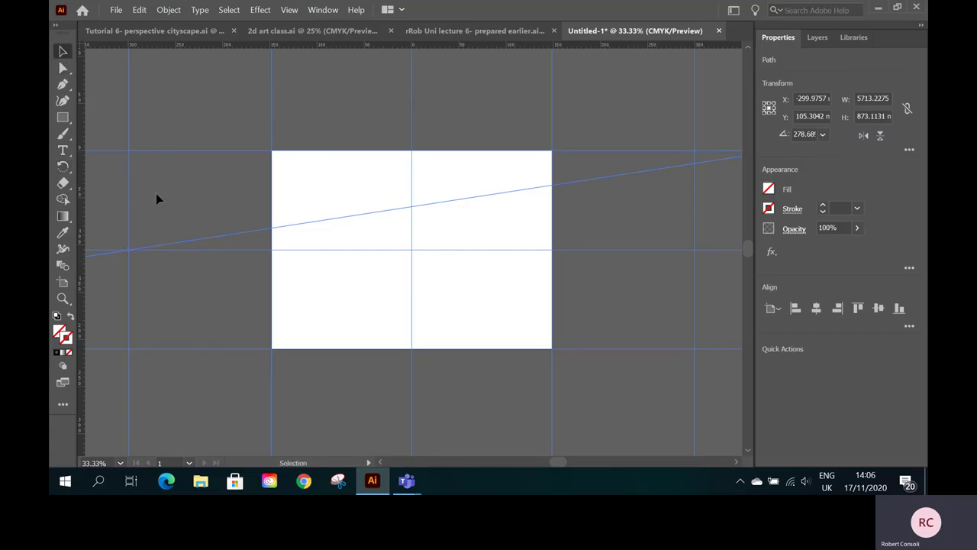
pyautogui.click(130, 192)
pyautogui.press('a')
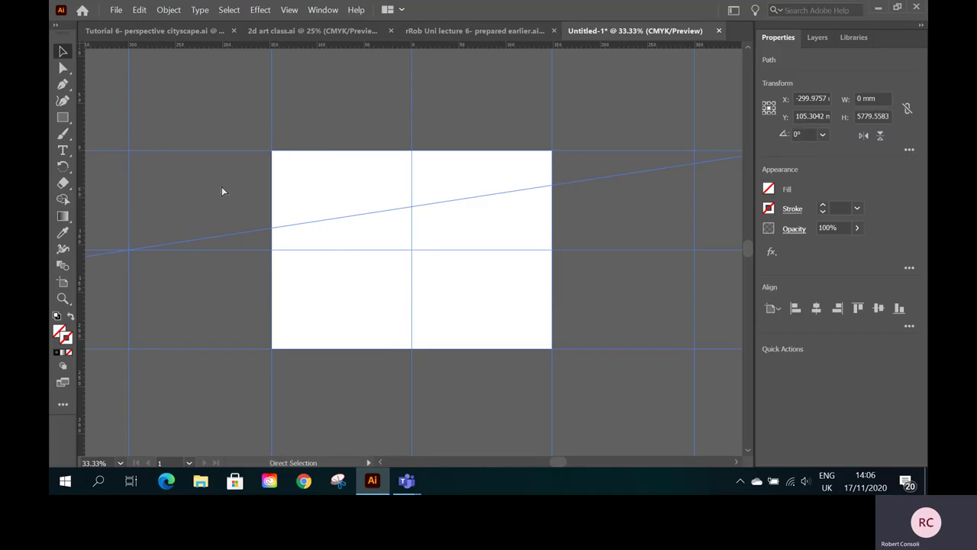
pyautogui.hotkey('ctrl', 'v')
pyautogui.press('v')
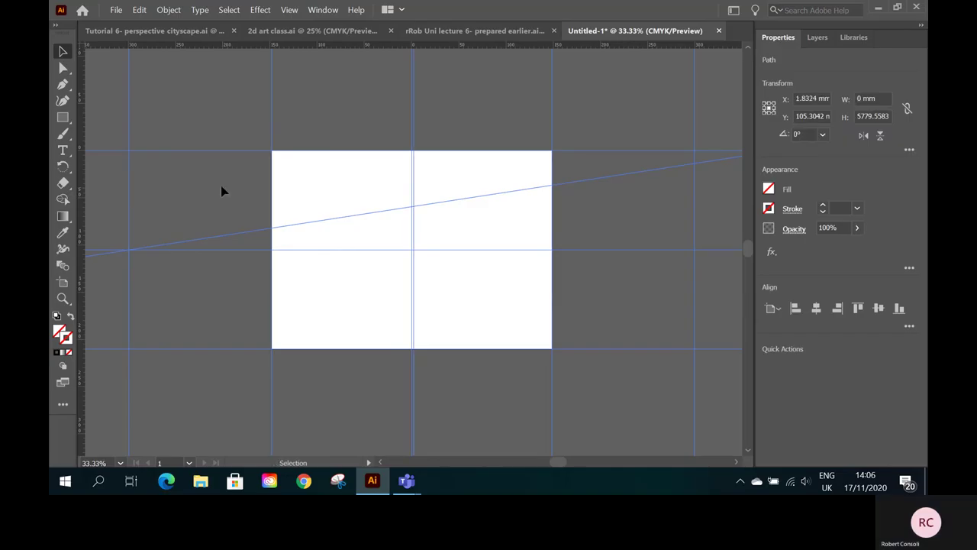
pyautogui.press('Left')
pyautogui.press('Left')
pyautogui.press('Left')
pyautogui.press('Left')
pyautogui.press('Left')
pyautogui.press('Left')
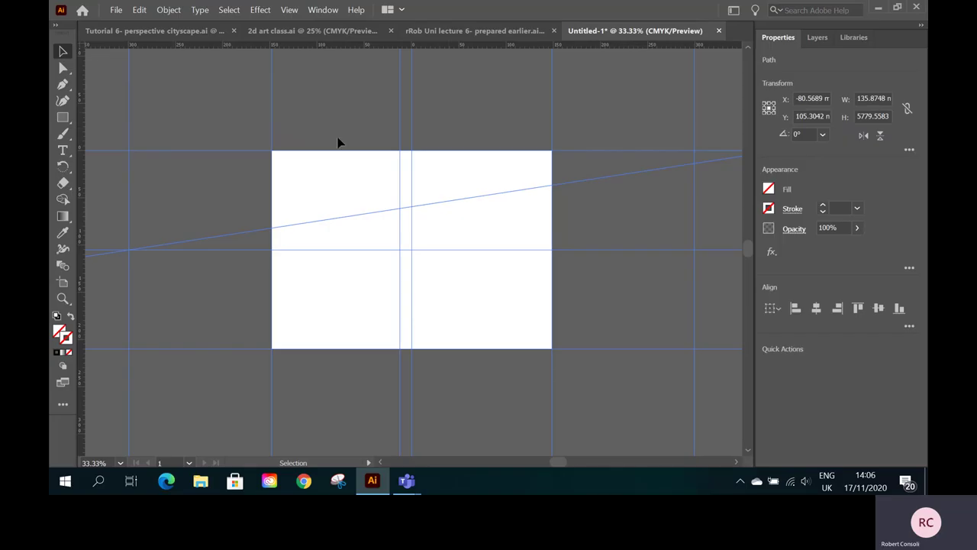
pyautogui.moveTo(401, 138); pyautogui.dragTo(193, 135)
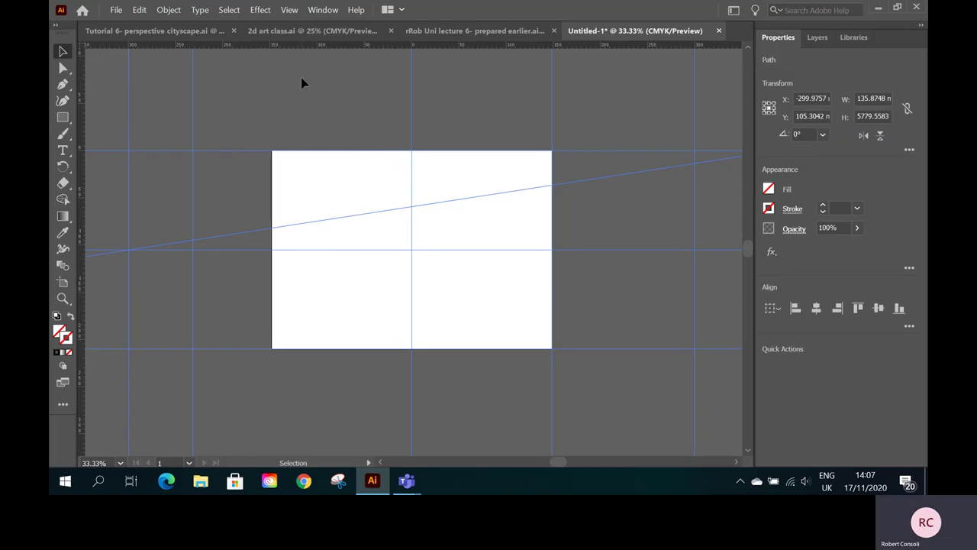
pyautogui.hotkey('ctrl', 'z')
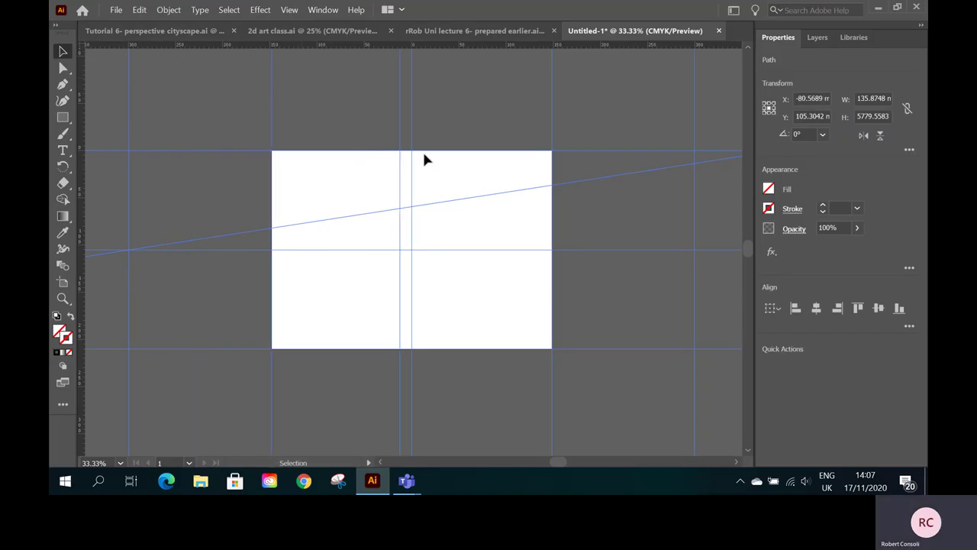
pyautogui.moveTo(402, 130); pyautogui.dragTo(124, 121)
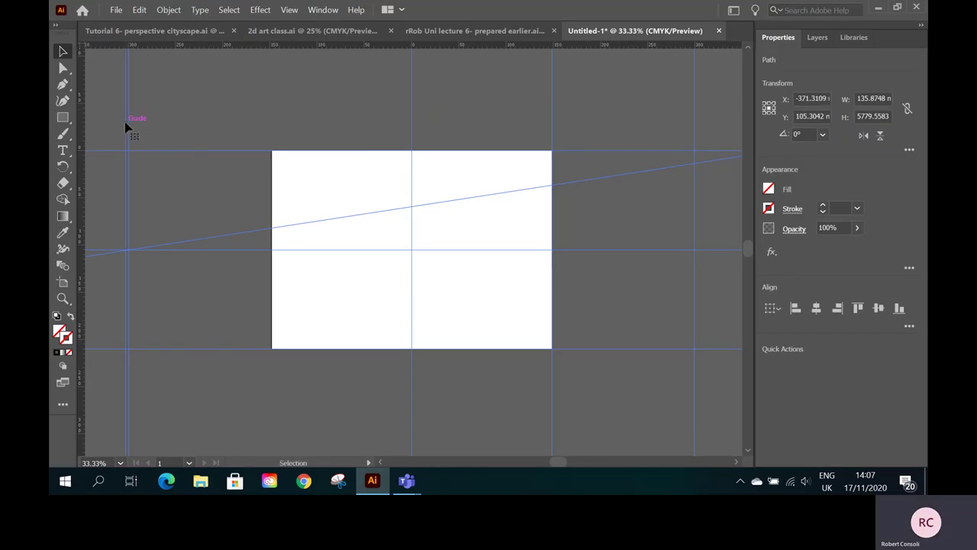
# - Nudge the guide right, rotate a copy to 280.33°, then undo back to one diagonal
pyautogui.press('Right')
pyautogui.press('Right')
pyautogui.press('Right')
pyautogui.press('Right')
pyautogui.press('Right')
pyautogui.press('Right')
pyautogui.press('Right')
pyautogui.press('Right')
pyautogui.press('Right')
pyautogui.press('Right')
pyautogui.click(64, 167)
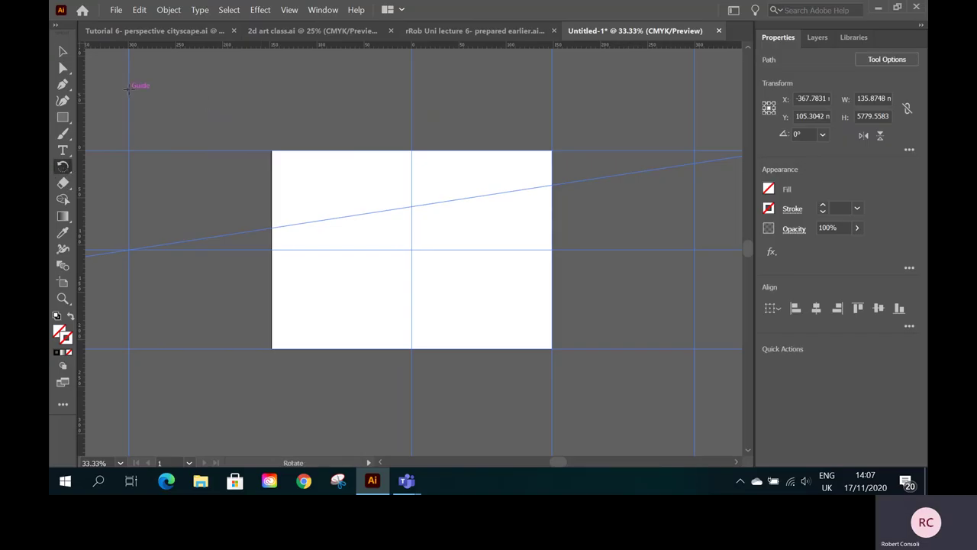
pyautogui.moveTo(402, 313); pyautogui.dragTo(401, 318)
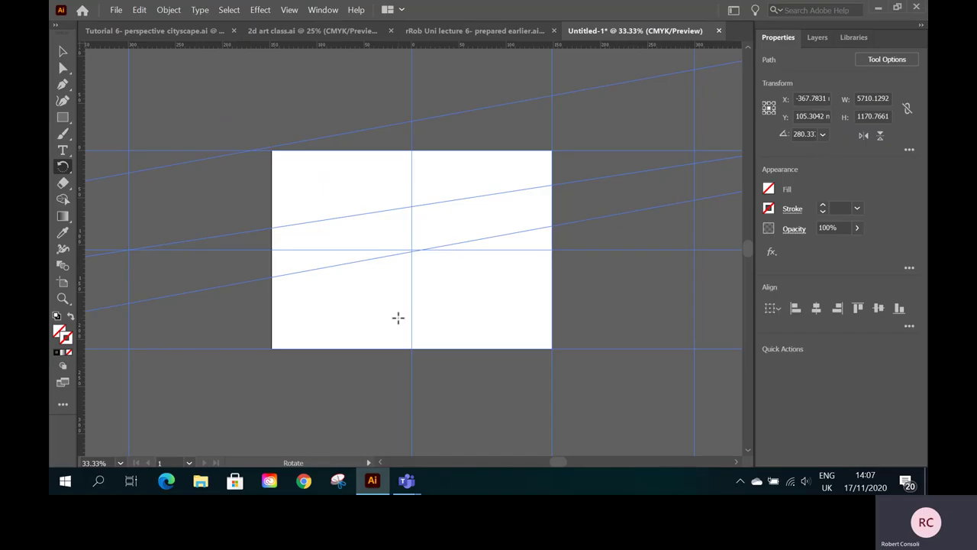
pyautogui.hotkey('ctrl', 'z')
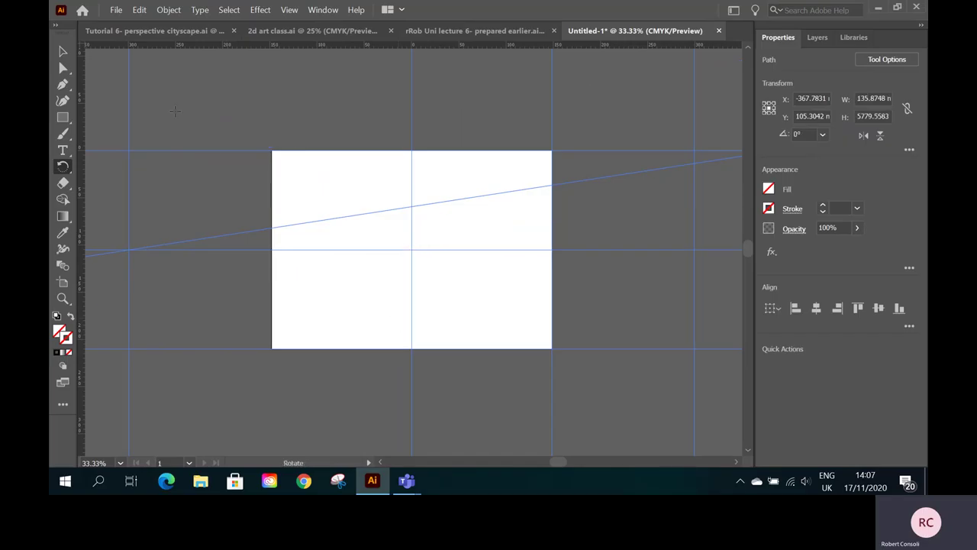
pyautogui.click(64, 52)
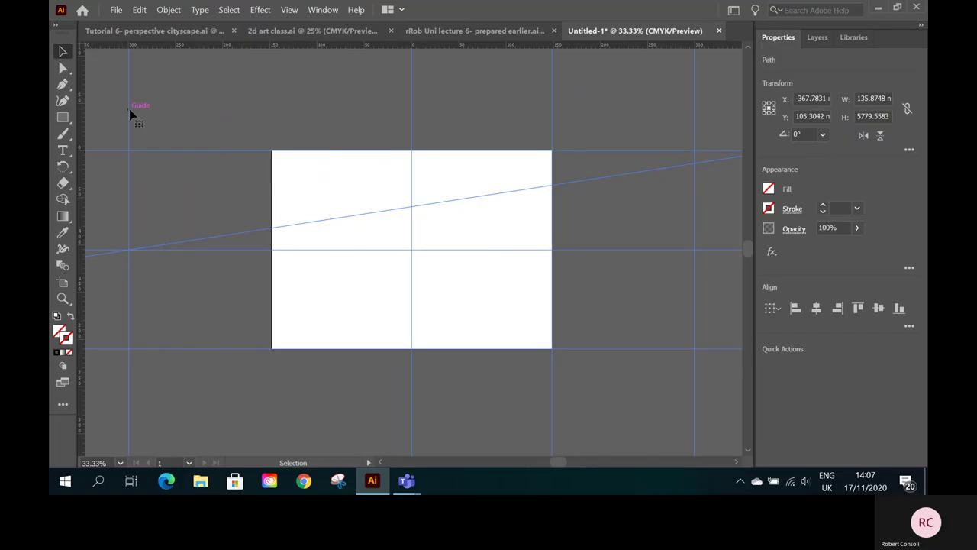
pyautogui.click(128, 111)
pyautogui.click(255, 122)
pyautogui.hotkey('ctrl', 'z')
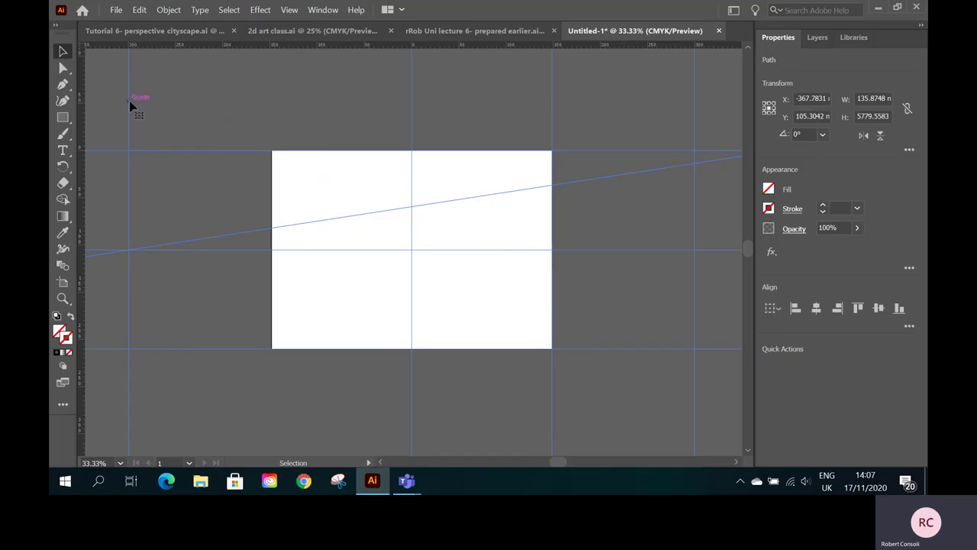
pyautogui.moveTo(133, 107)
pyautogui.mouseDown()
pyautogui.moveTo(190, 115)
pyautogui.moveTo(130, 108)
pyautogui.mouseUp()
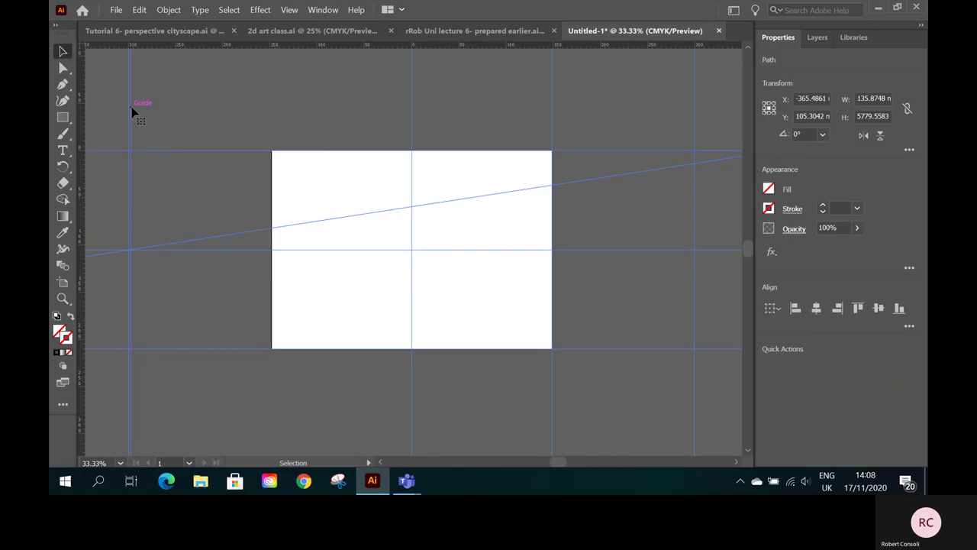
pyautogui.moveTo(131, 112); pyautogui.dragTo(342, 131)
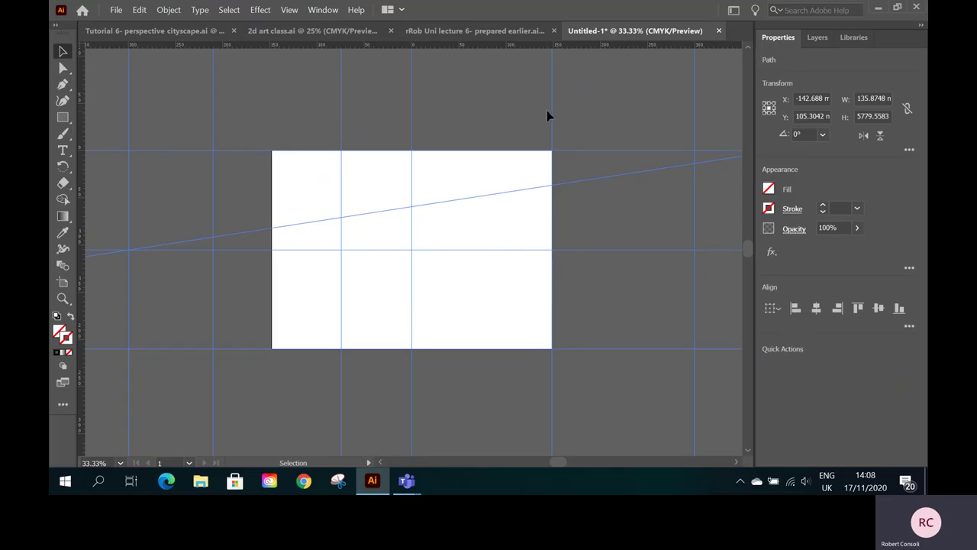
pyautogui.click(374, 113)
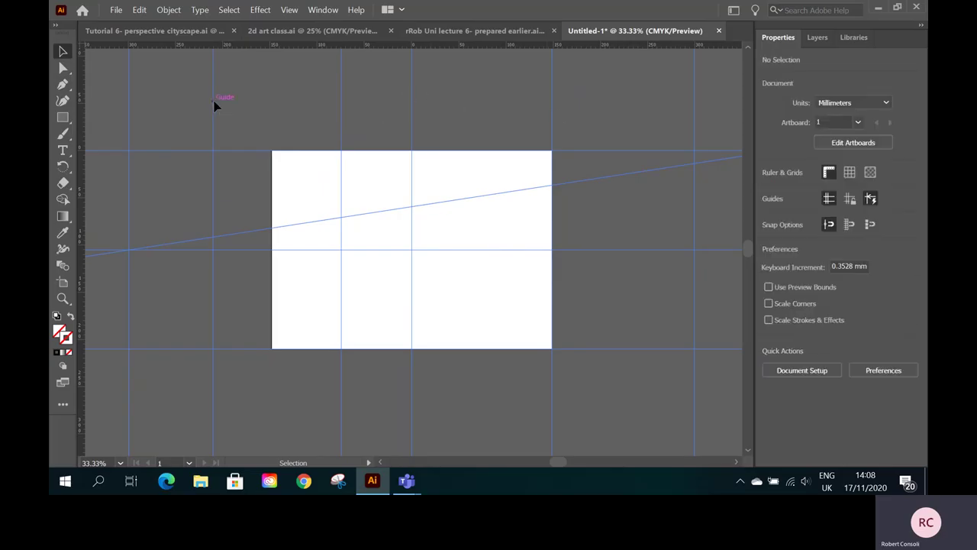
pyautogui.click(214, 107)
pyautogui.press('Delete')
pyautogui.moveTo(344, 117); pyautogui.dragTo(129, 121)
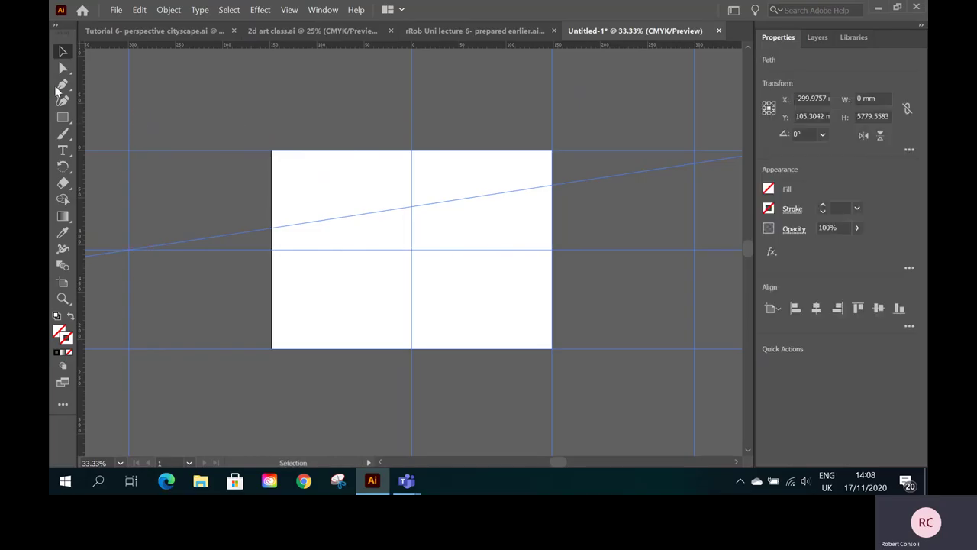
# - Rotate a guide copy about the left vanishing point into a downward slant at 258.98°
pyautogui.click(63, 169)
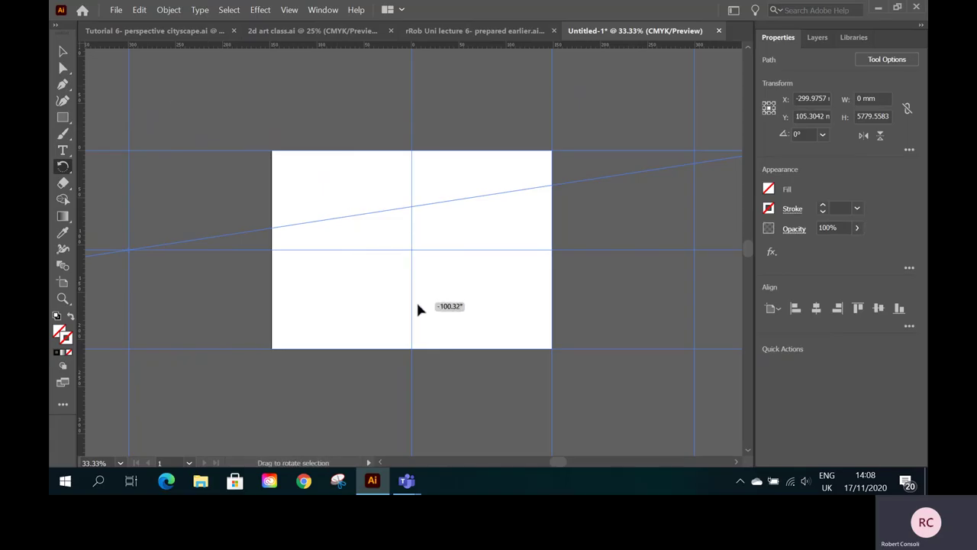
pyautogui.moveTo(456, 319); pyautogui.dragTo(425, 325)
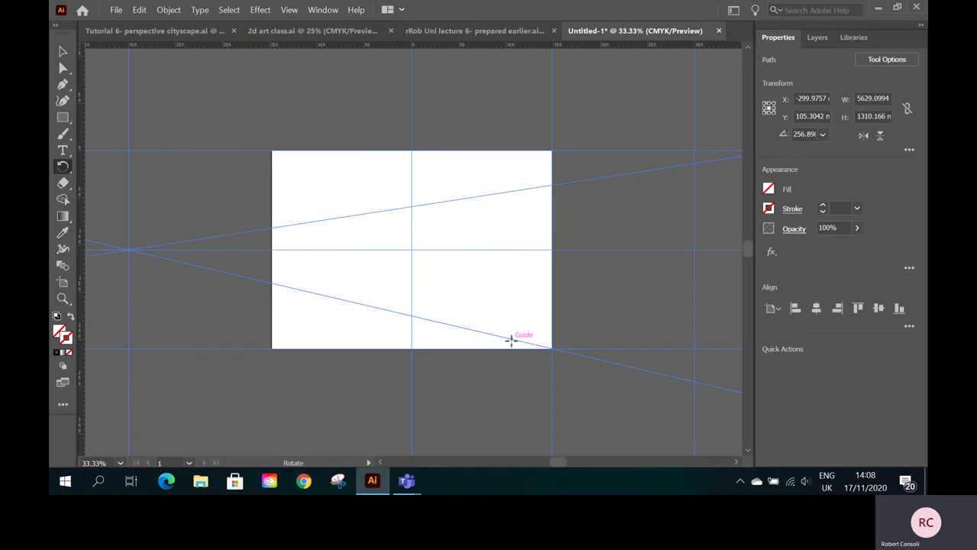
pyautogui.moveTo(517, 341); pyautogui.dragTo(519, 327)
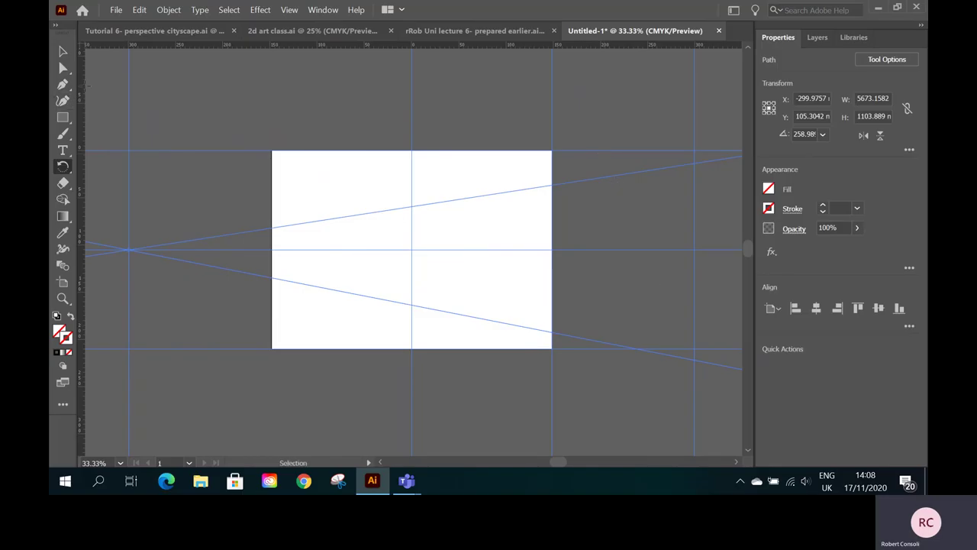
pyautogui.press('v')
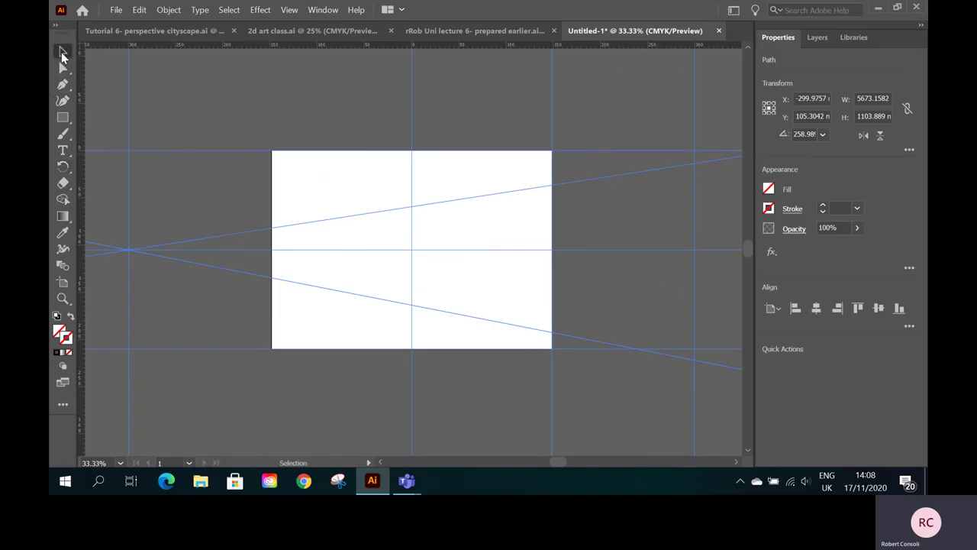
pyautogui.click(695, 120)
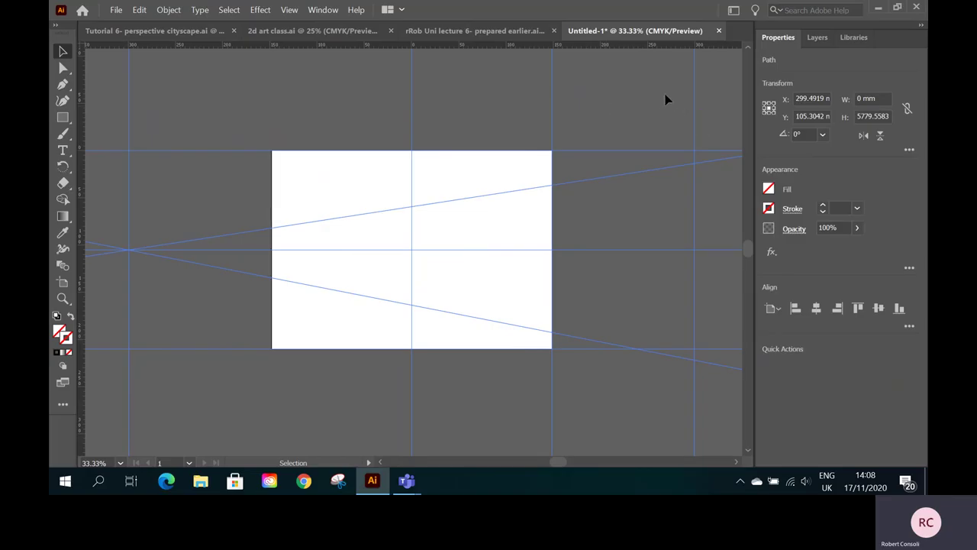
pyautogui.press('a')
pyautogui.press('v')
pyautogui.press('Right')
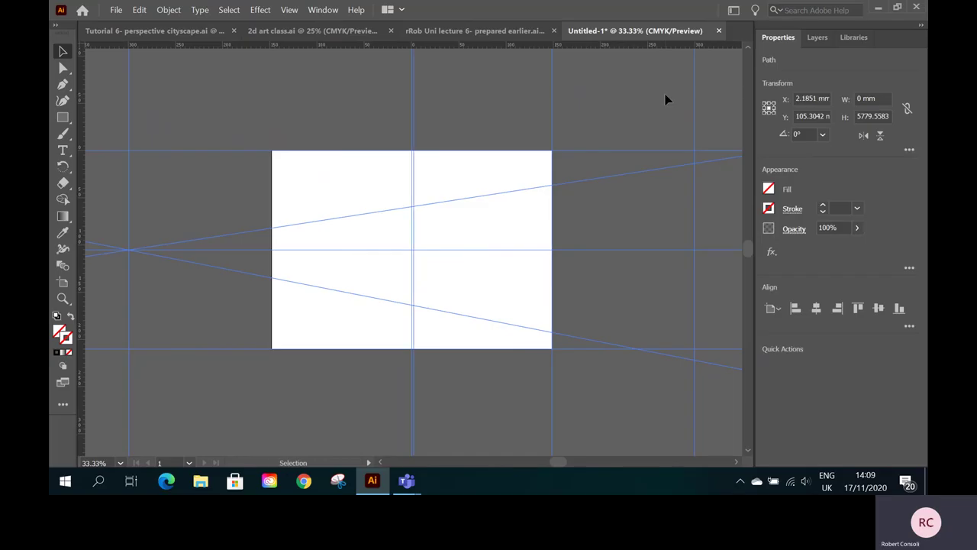
pyautogui.press('Right')
pyautogui.press('Right')
pyautogui.press('Right')
pyautogui.press('Right')
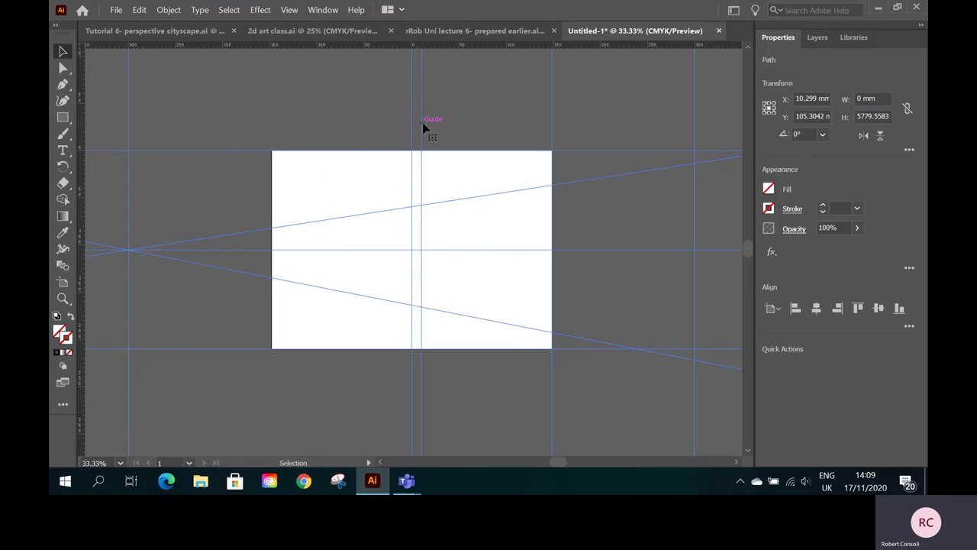
pyautogui.moveTo(422, 126); pyautogui.dragTo(696, 124)
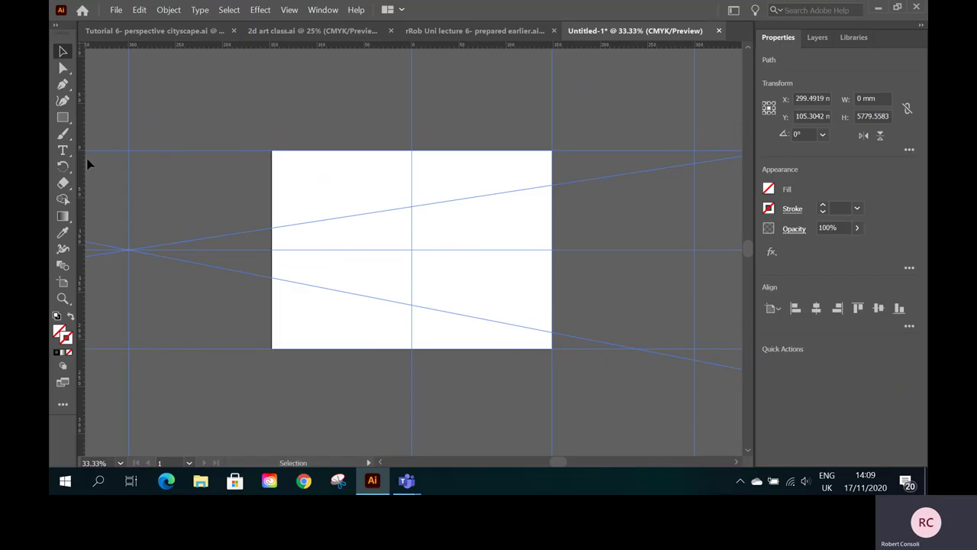
pyautogui.click(63, 165)
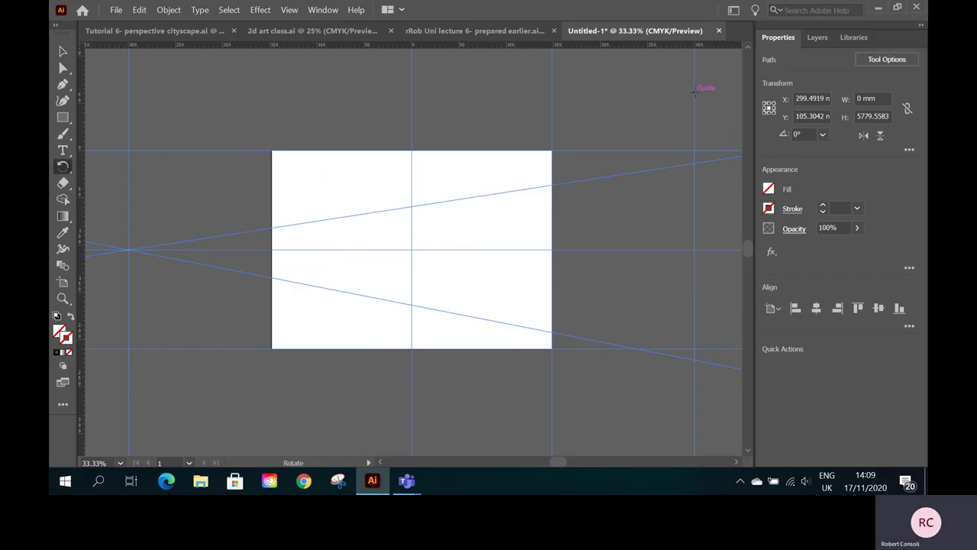
# - Swing the guide copy into a slant through the right vanishing point, tilted toward the upper left
pyautogui.moveTo(695, 90); pyautogui.dragTo(332, 165)
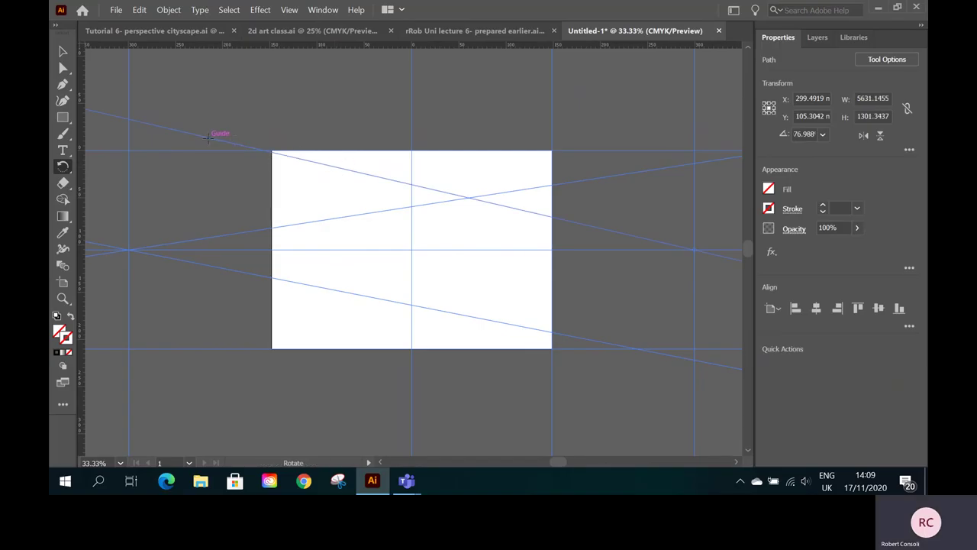
pyautogui.moveTo(207, 137); pyautogui.dragTo(188, 177)
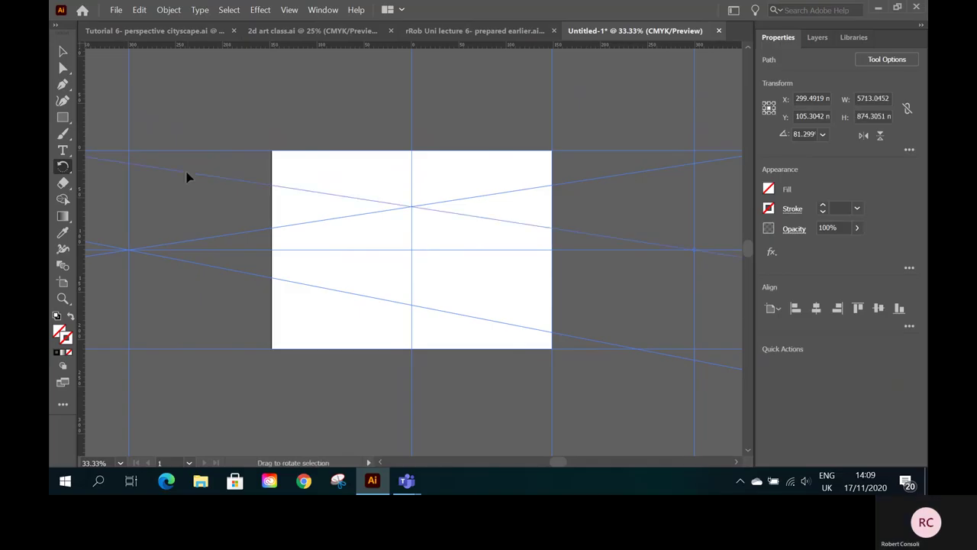
pyautogui.click(64, 54)
# - Rotate another right-guide copy toward the lower left, and add a vertical guide at X −49.5098 mm
pyautogui.click(695, 113)
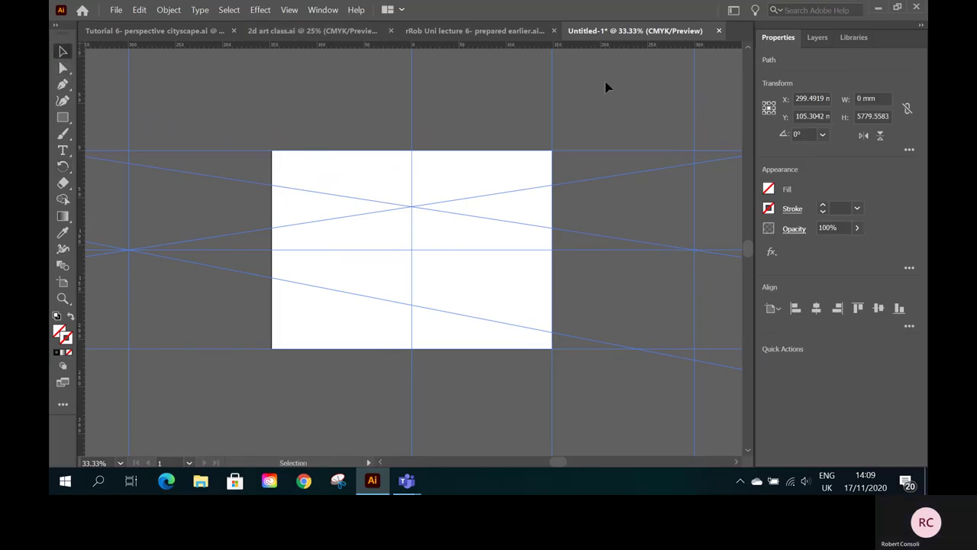
pyautogui.press('a')
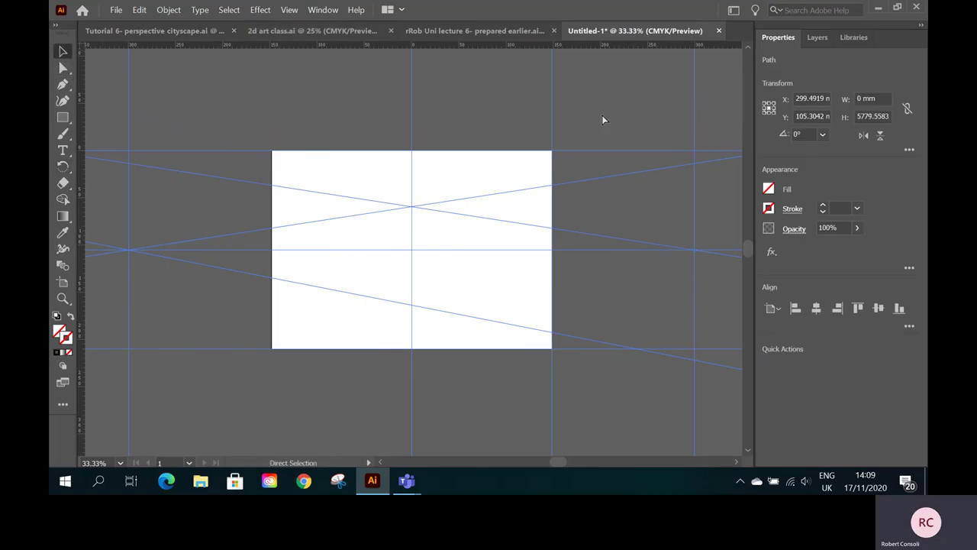
pyautogui.hotkey('ctrl', 'v')
pyautogui.press('Right')
pyautogui.press('Right')
pyautogui.press('Right')
pyautogui.press('Right')
pyautogui.press('Right')
pyautogui.press('Right')
pyautogui.press('Right')
pyautogui.press('Right')
pyautogui.press('Right')
pyautogui.press('Right')
pyautogui.press('Right')
pyautogui.press('Right')
pyautogui.press('Right')
pyautogui.press('Right')
pyautogui.press('Right')
pyautogui.press('Right')
pyautogui.press('Right')
pyautogui.press('Right')
pyautogui.press('Right')
pyautogui.press('Right')
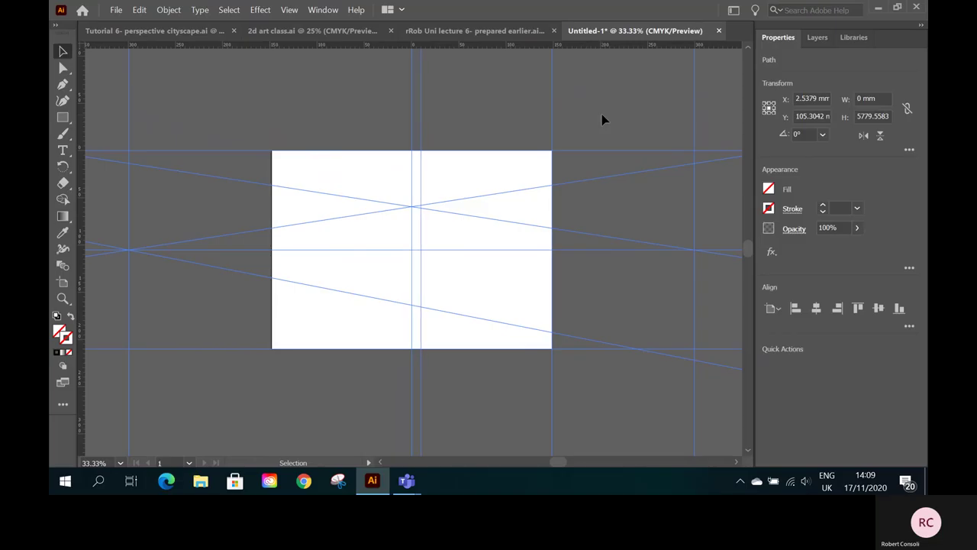
pyautogui.press('Right')
pyautogui.press('Right')
pyautogui.press('Right')
pyautogui.press('Right')
pyautogui.press('Right')
pyautogui.press('Right')
pyautogui.press('Right')
pyautogui.press('Right')
pyautogui.press('Right')
pyautogui.press('Right')
pyautogui.press('Right')
pyautogui.press('Right')
pyautogui.press('Right')
pyautogui.press('Right')
pyautogui.press('Right')
pyautogui.press('Right')
pyautogui.press('Right')
pyautogui.press('Right')
pyautogui.press('Right')
pyautogui.press('Right')
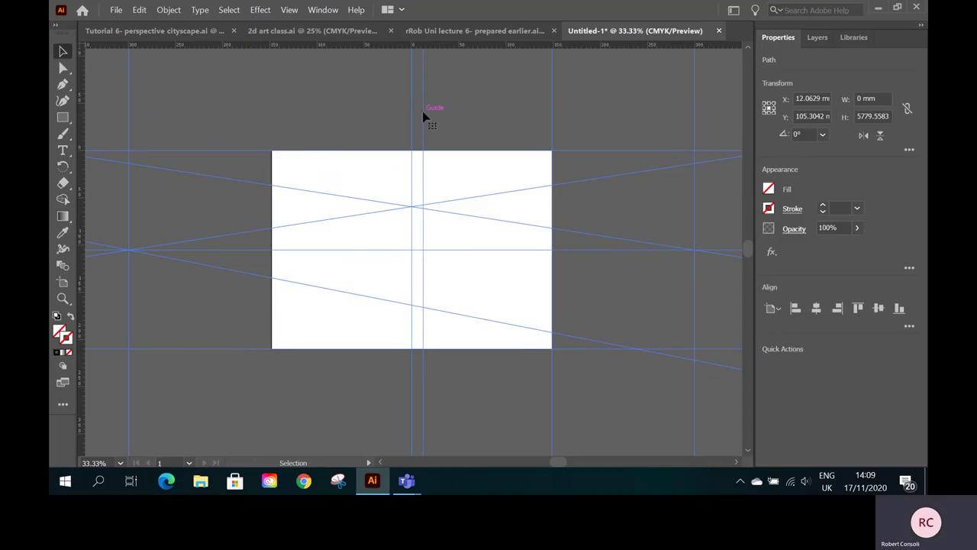
pyautogui.moveTo(423, 111); pyautogui.dragTo(696, 119)
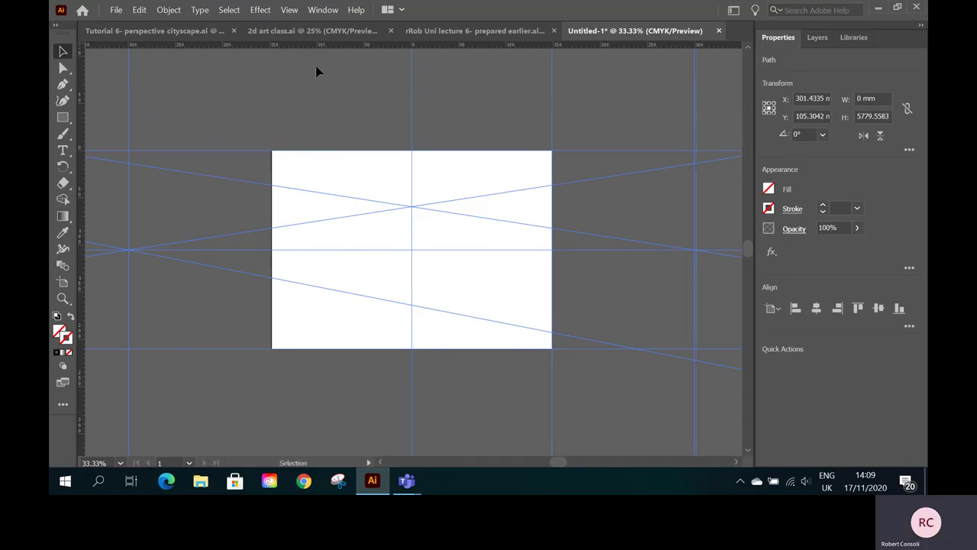
pyautogui.click(63, 167)
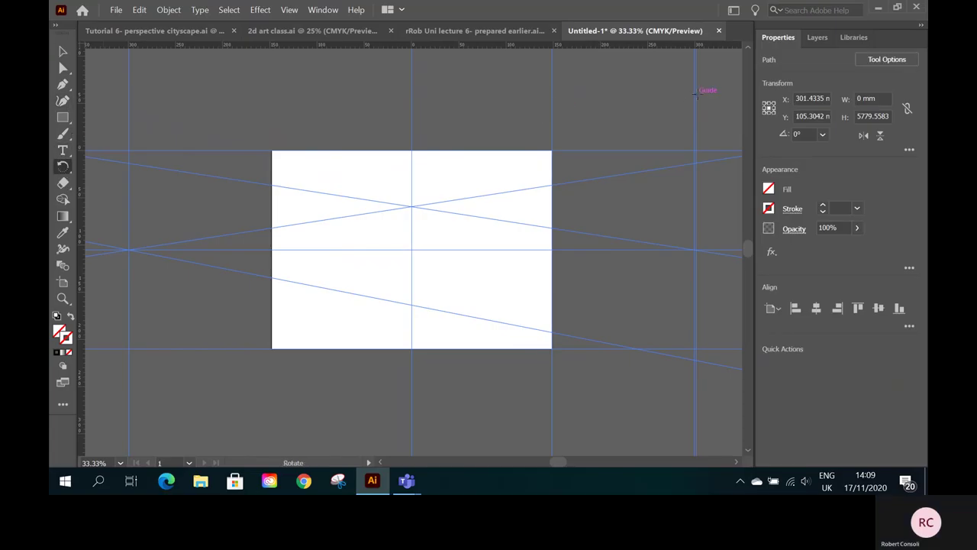
pyautogui.moveTo(676, 114); pyautogui.dragTo(328, 316)
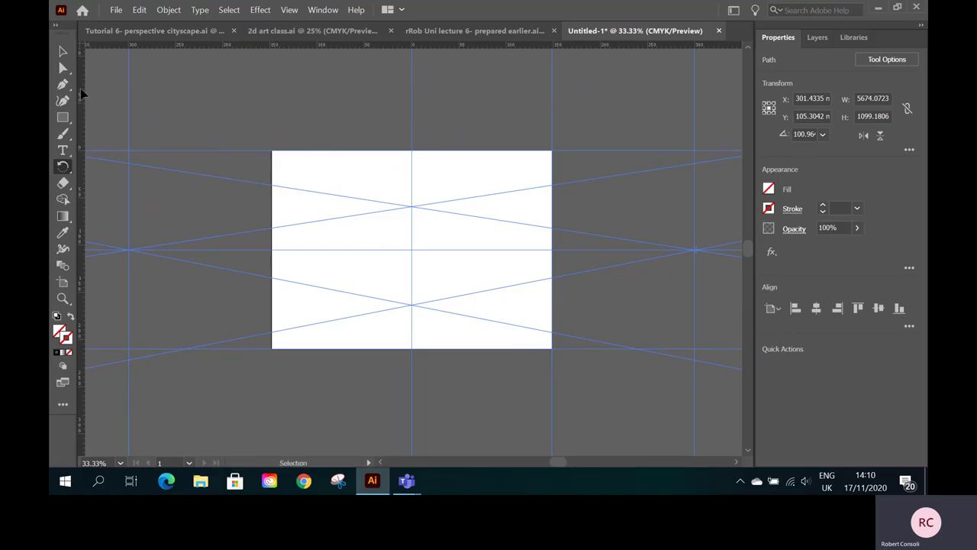
pyautogui.moveTo(170, 95); pyautogui.dragTo(365, 96)
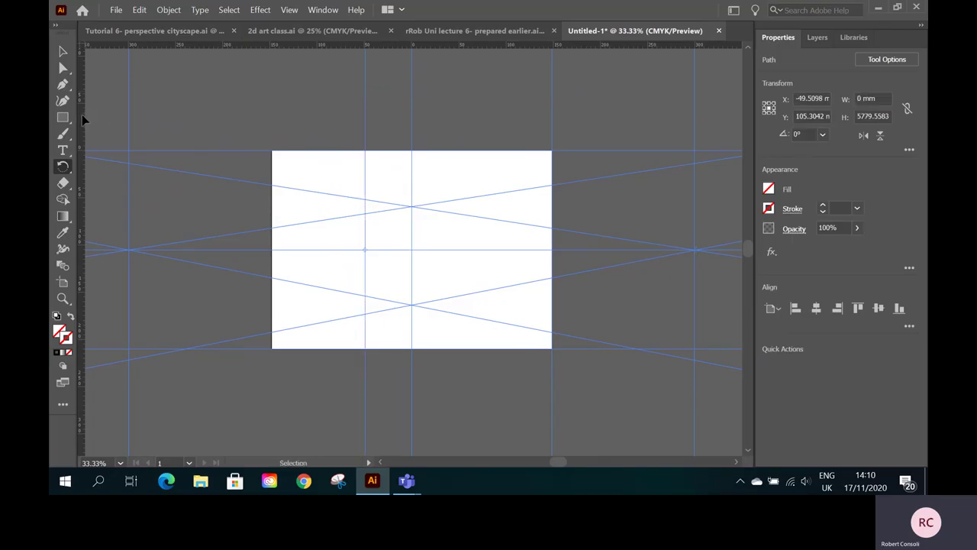
# - Add a vertical guide at X 50.4823 mm right of the artboard centre, then deselect
pyautogui.moveTo(82, 114); pyautogui.dragTo(459, 122)
pyautogui.click(459, 123)
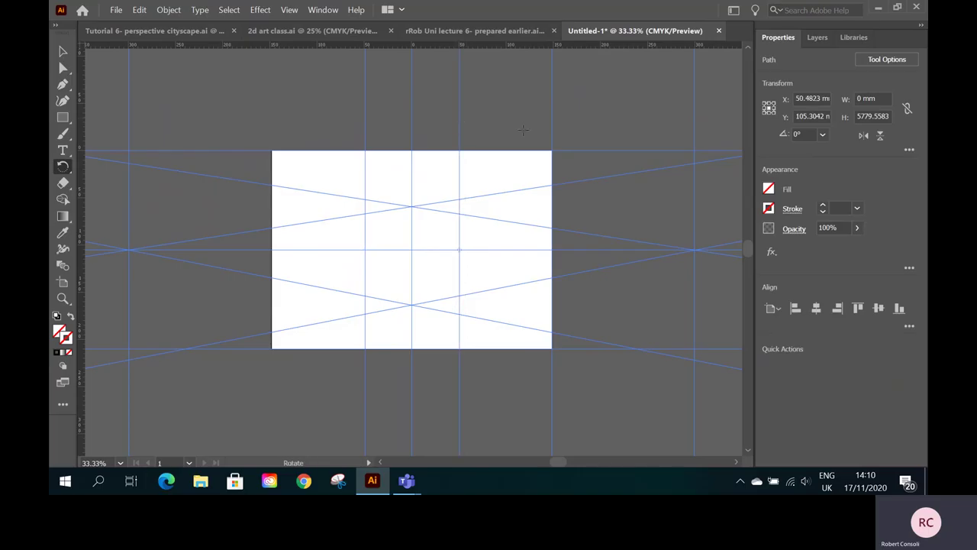
pyautogui.click(64, 52)
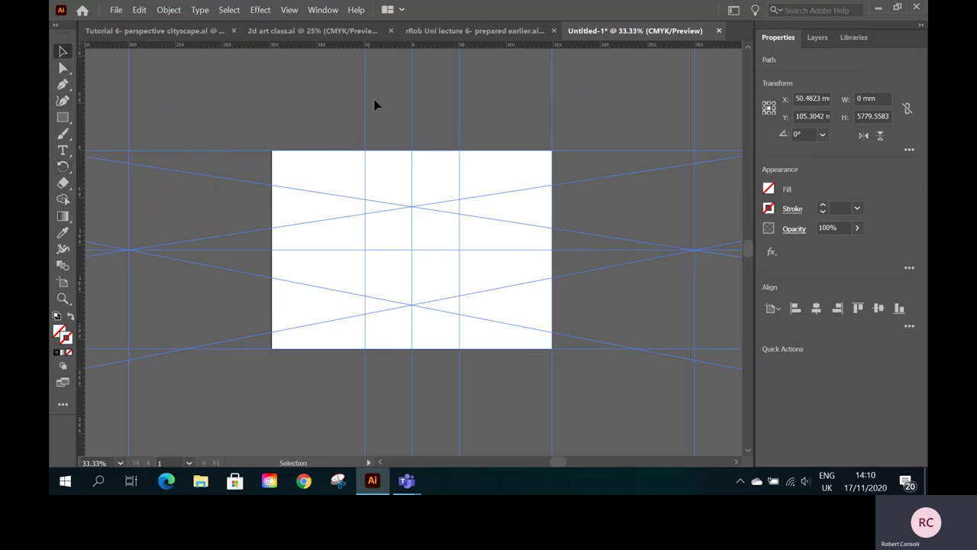
pyautogui.click(500, 91)
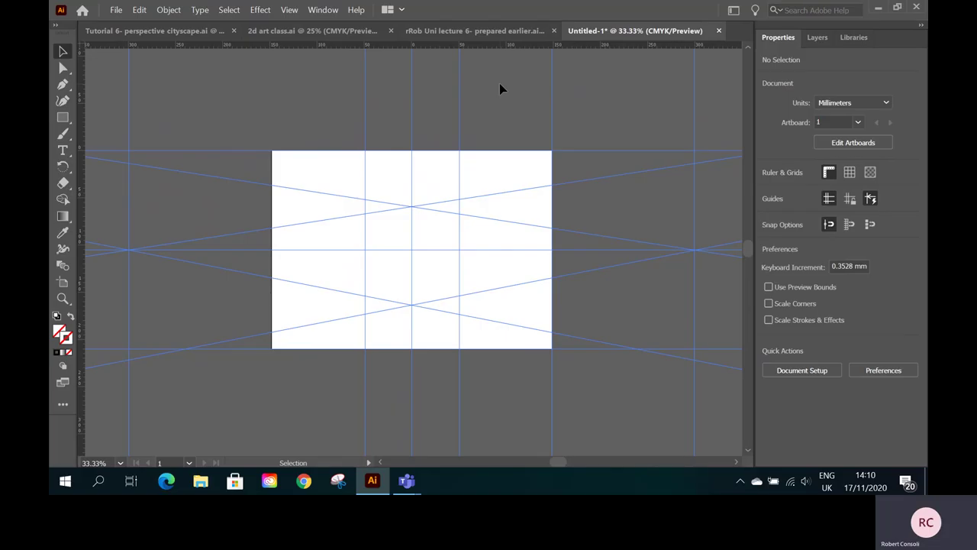
# - Open the PANTONE+ Solid Coated swatch library from the Color Books libraries
pyautogui.click(290, 10)
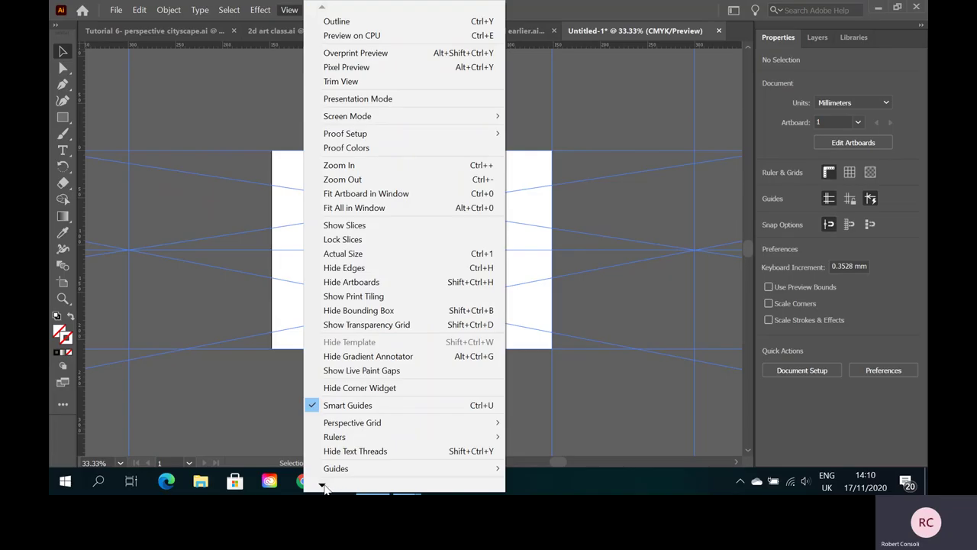
pyautogui.moveTo(322, 487)
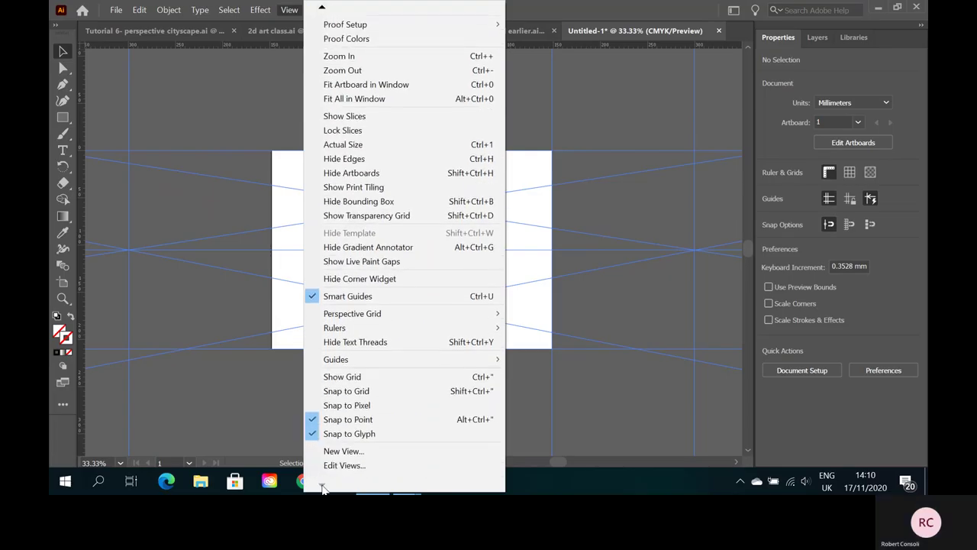
pyautogui.click(245, 251)
pyautogui.click(323, 10)
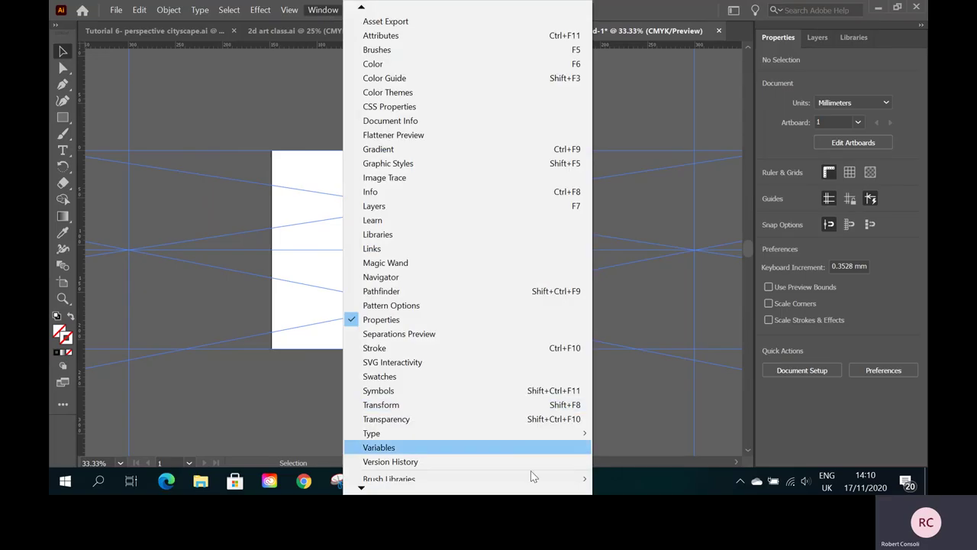
pyautogui.moveTo(409, 455)
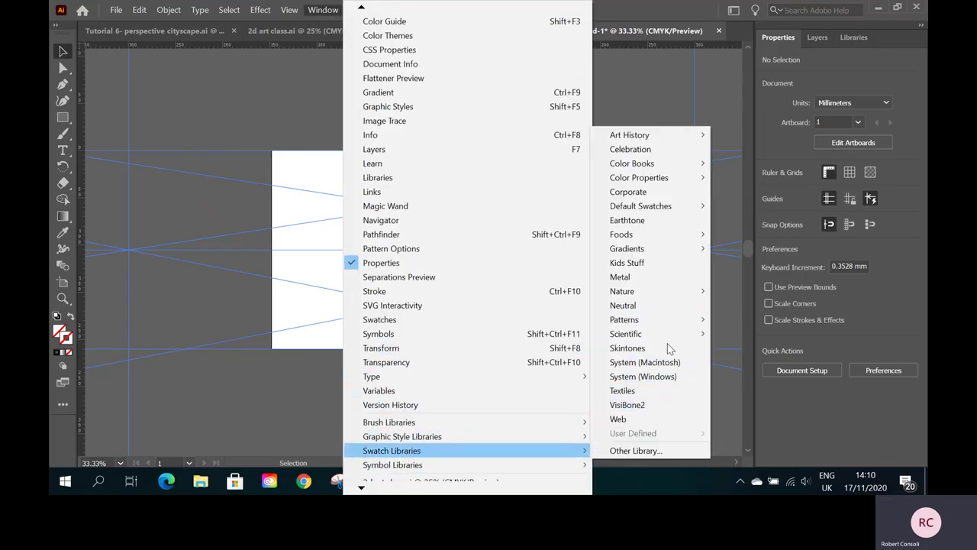
pyautogui.moveTo(655, 165)
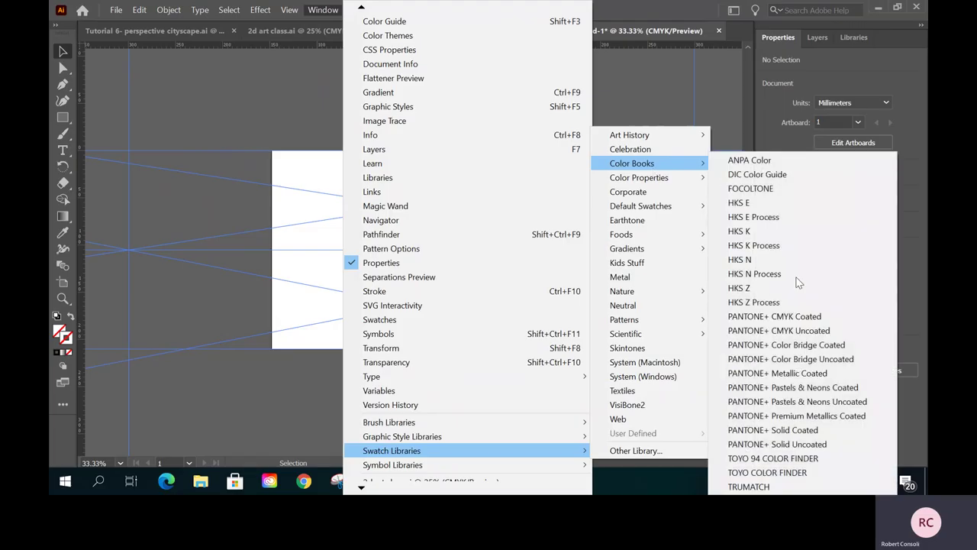
pyautogui.click(789, 432)
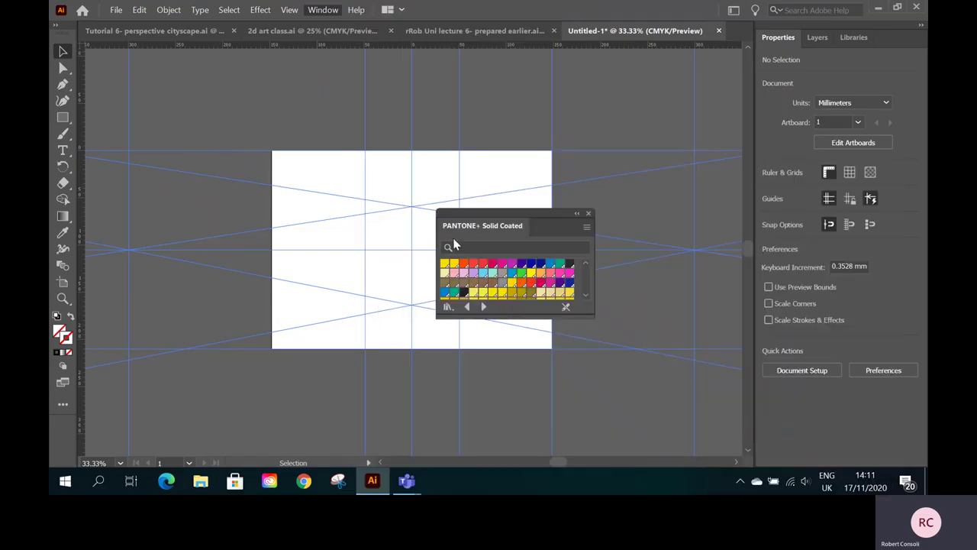
# - Move the library off the artboard, enlarge it, and switch to PANTONE+ Premium Metallics Coated
pyautogui.moveTo(497, 224); pyautogui.dragTo(676, 91)
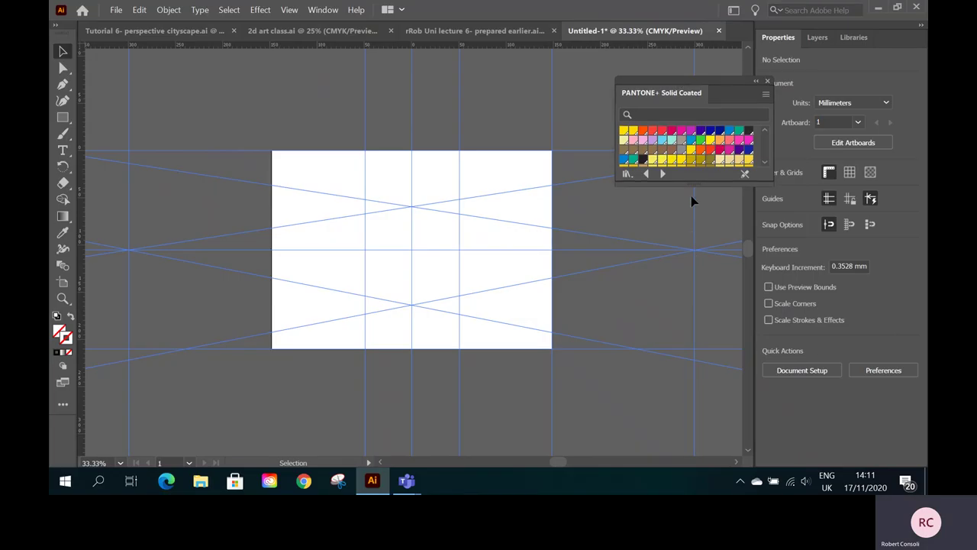
pyautogui.moveTo(692, 184); pyautogui.dragTo(682, 415)
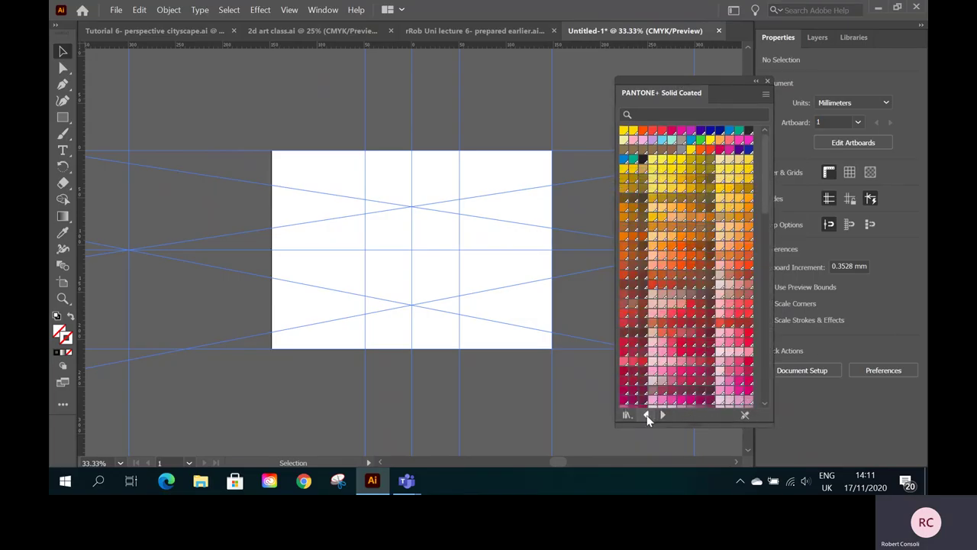
pyautogui.click(647, 416)
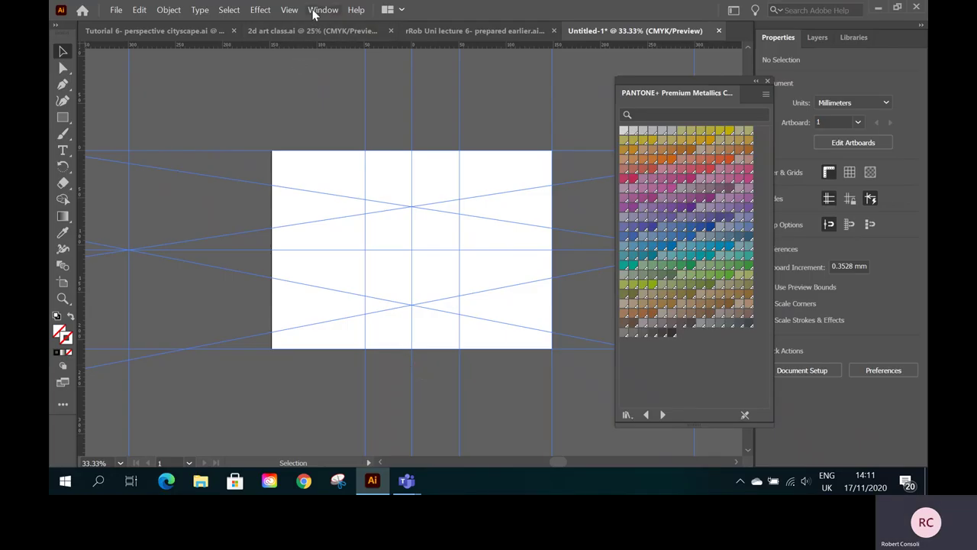
pyautogui.click(290, 11)
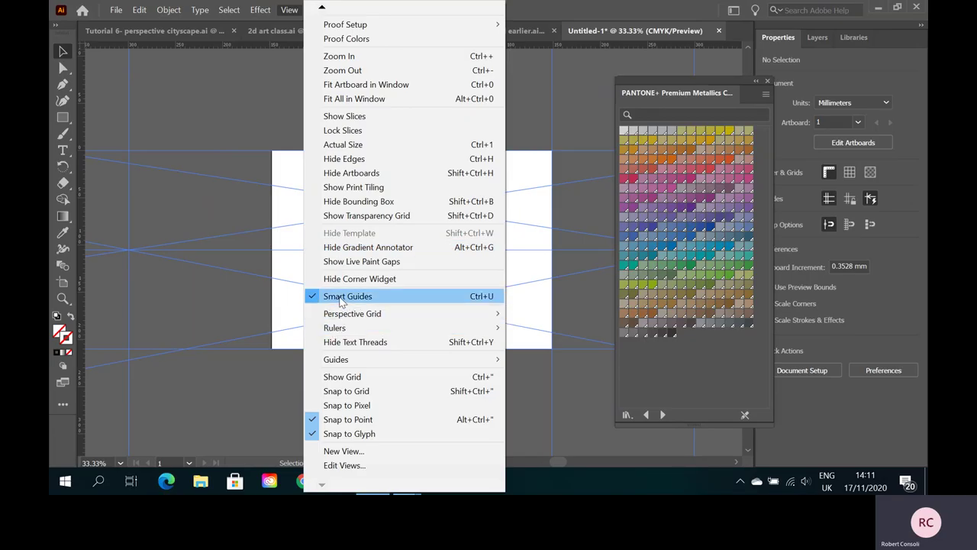
pyautogui.click(238, 99)
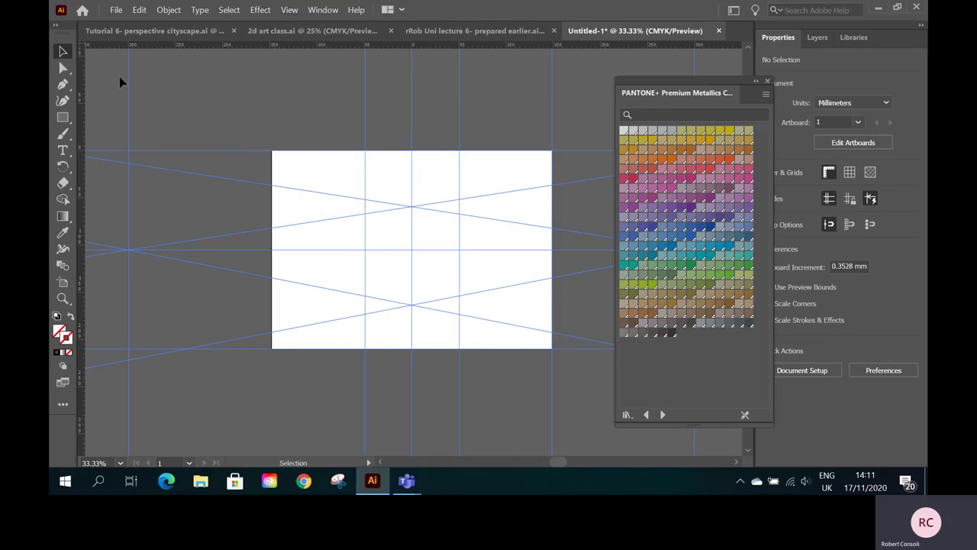
# - Pen-draw the left face through four guide intersections, closing it on the starting corner
pyautogui.click(63, 85)
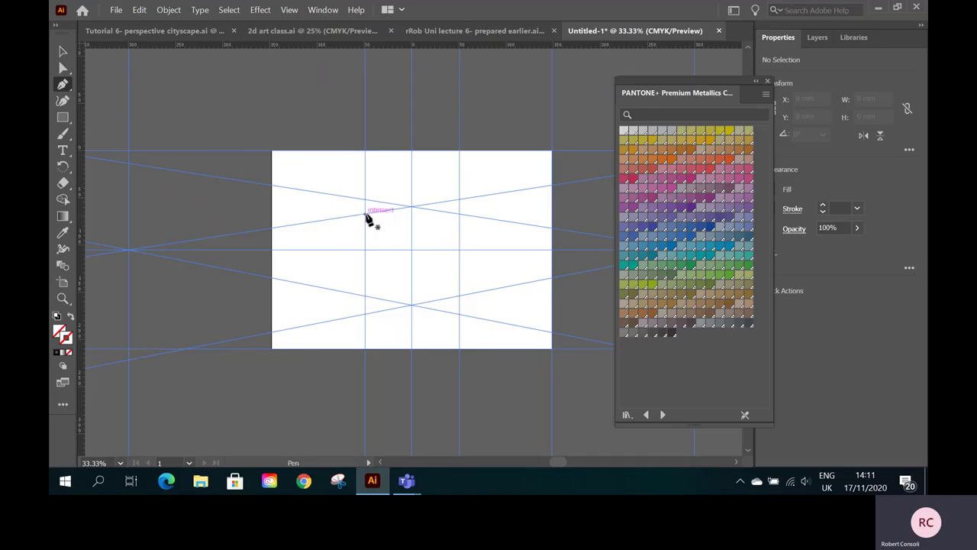
pyautogui.click(365, 214)
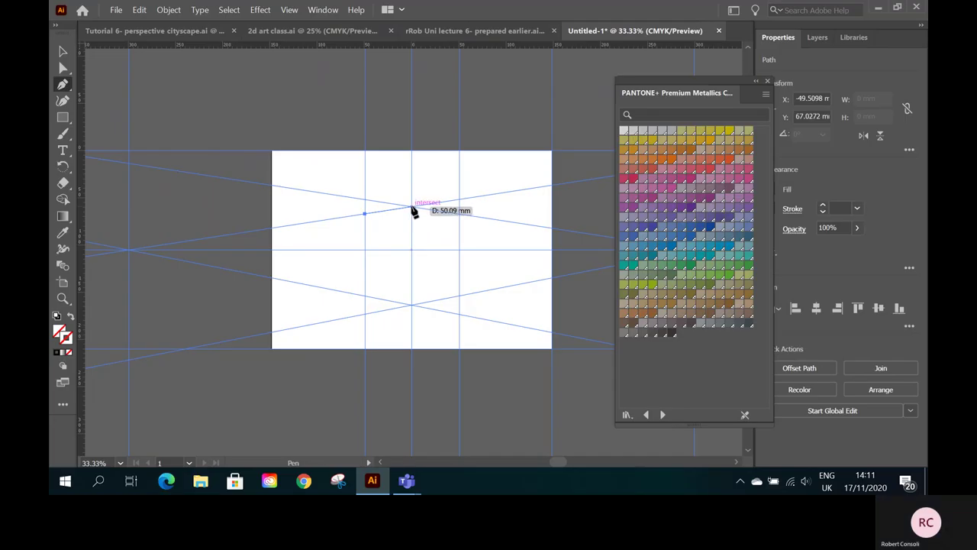
pyautogui.click(411, 207)
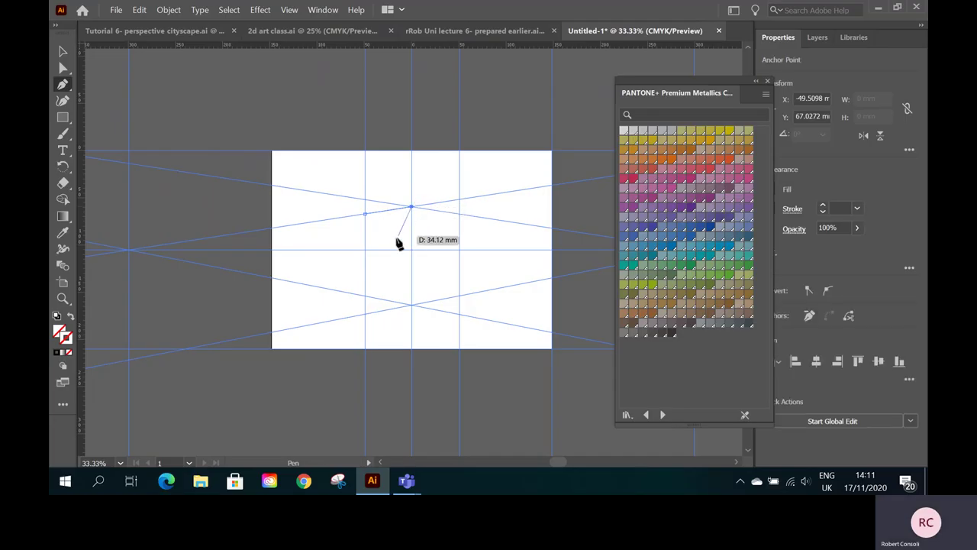
pyautogui.click(411, 306)
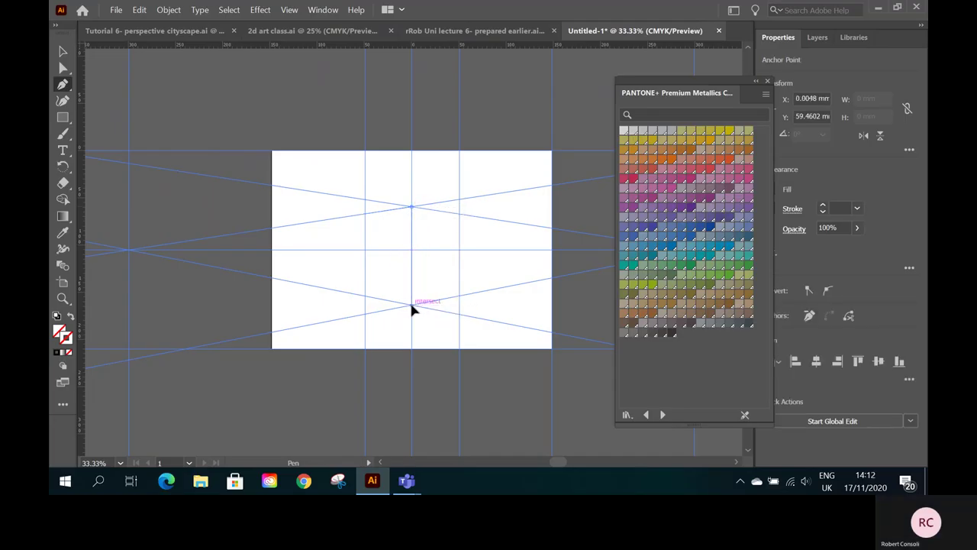
pyautogui.click(364, 295)
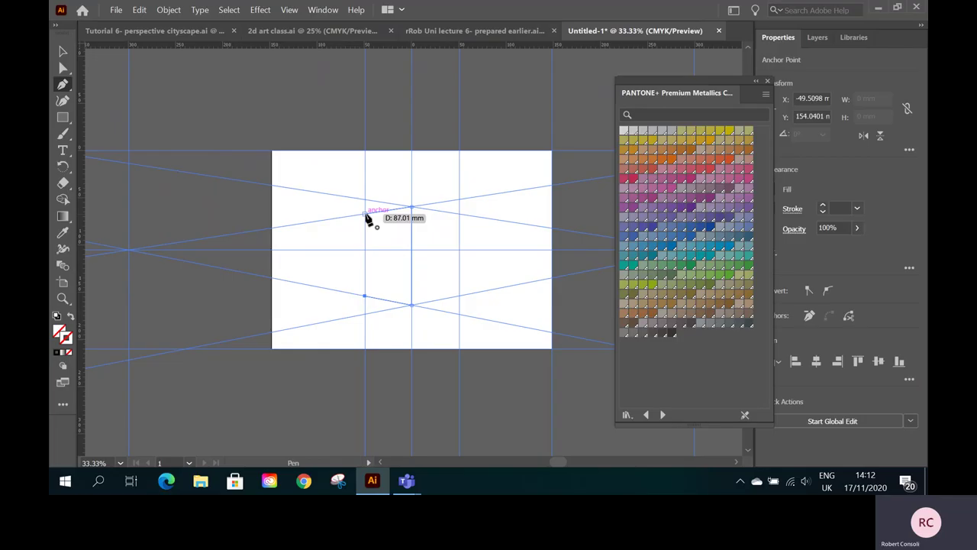
pyautogui.click(365, 213)
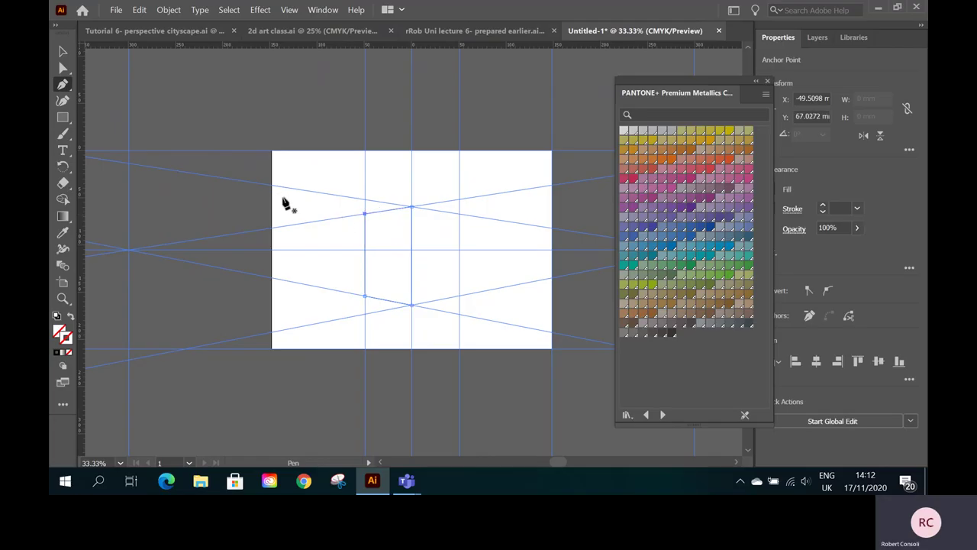
pyautogui.click(62, 52)
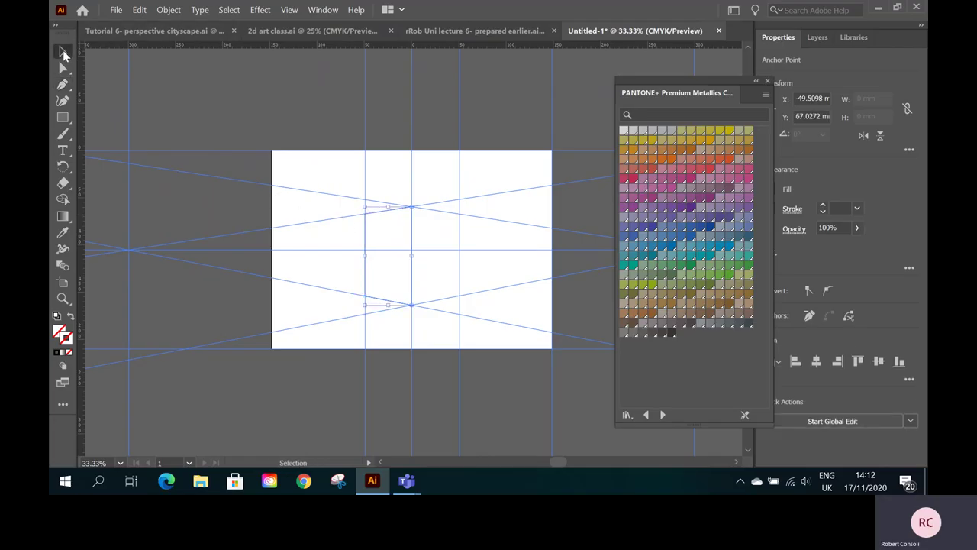
# - Fill the box's left face with grey-green and deselect it
pyautogui.click(68, 339)
pyautogui.click(59, 332)
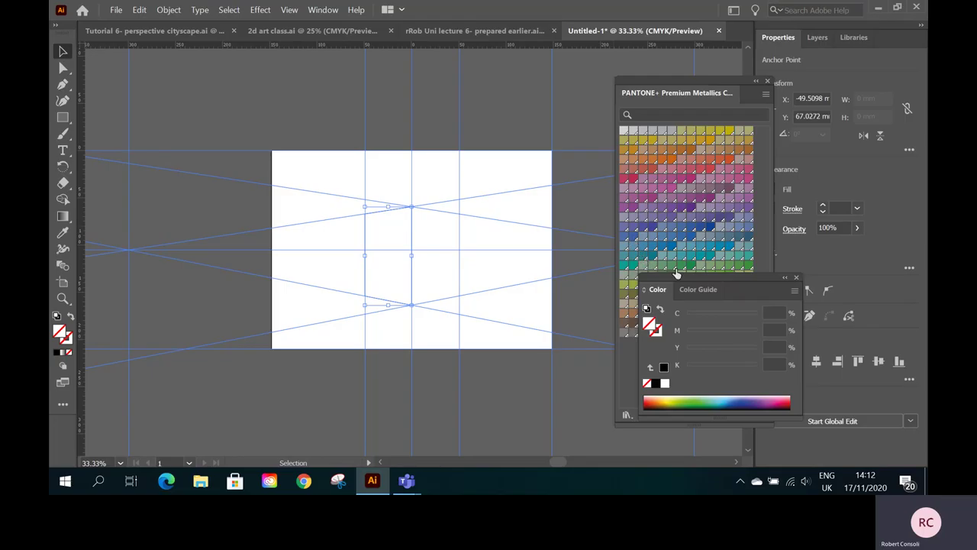
pyautogui.click(797, 278)
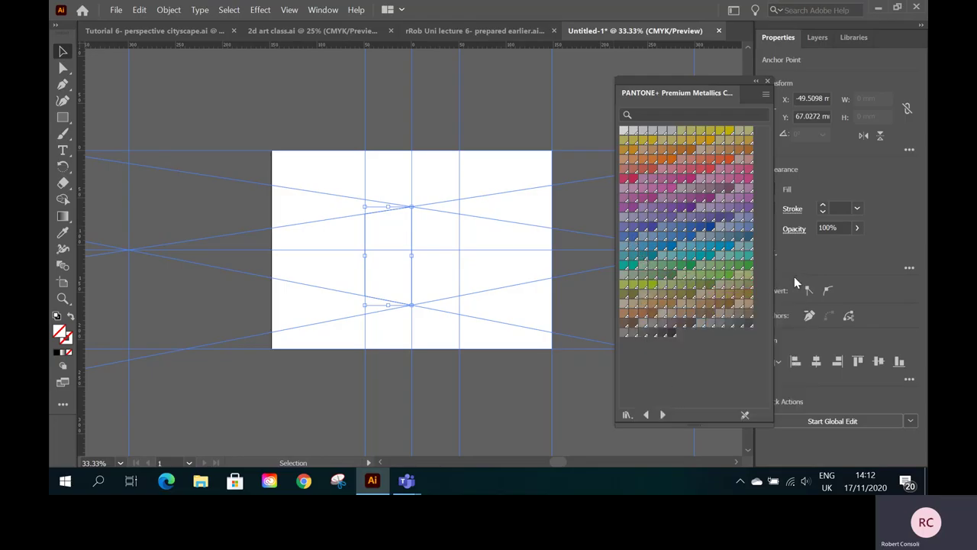
pyautogui.click(679, 279)
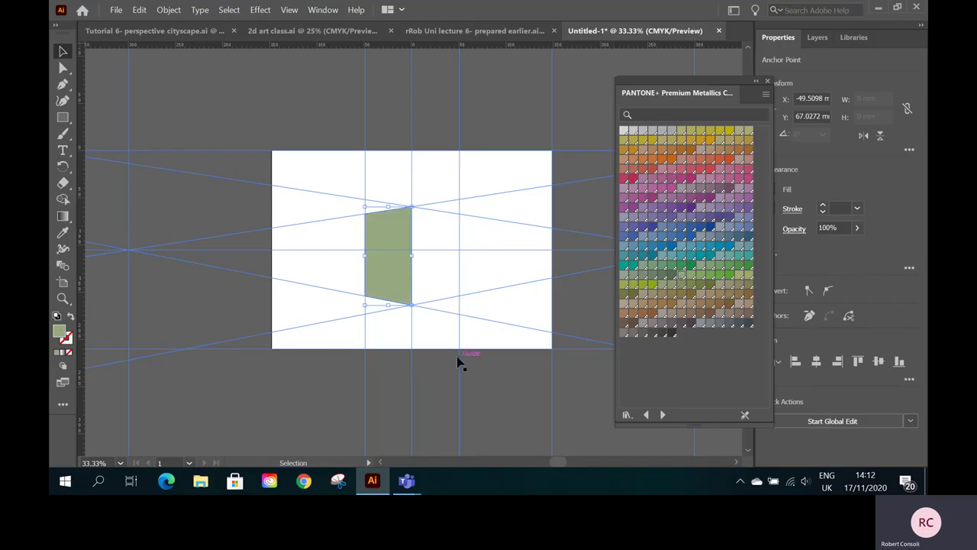
pyautogui.click(171, 96)
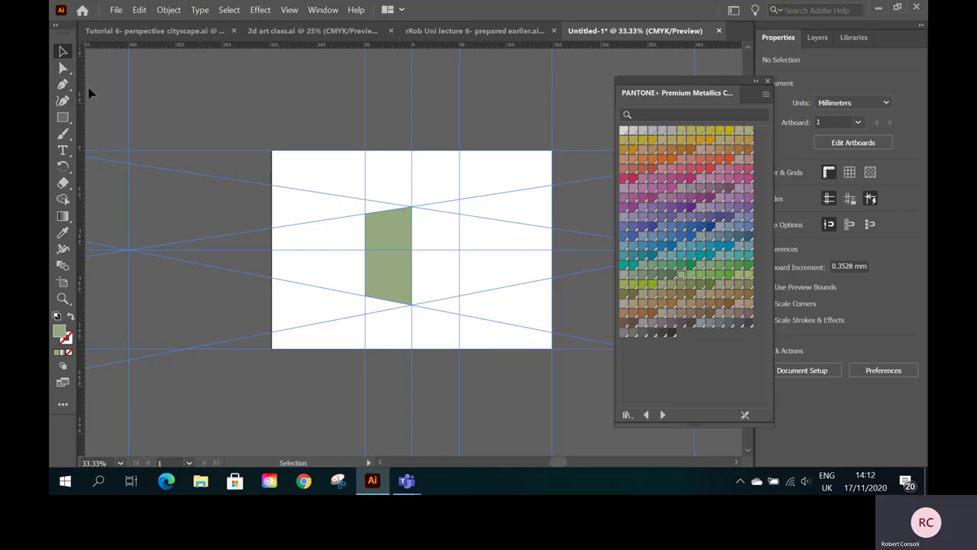
# - Pen-draw the right face from the centre guide to the right intersections and fill it brighter green
pyautogui.click(63, 85)
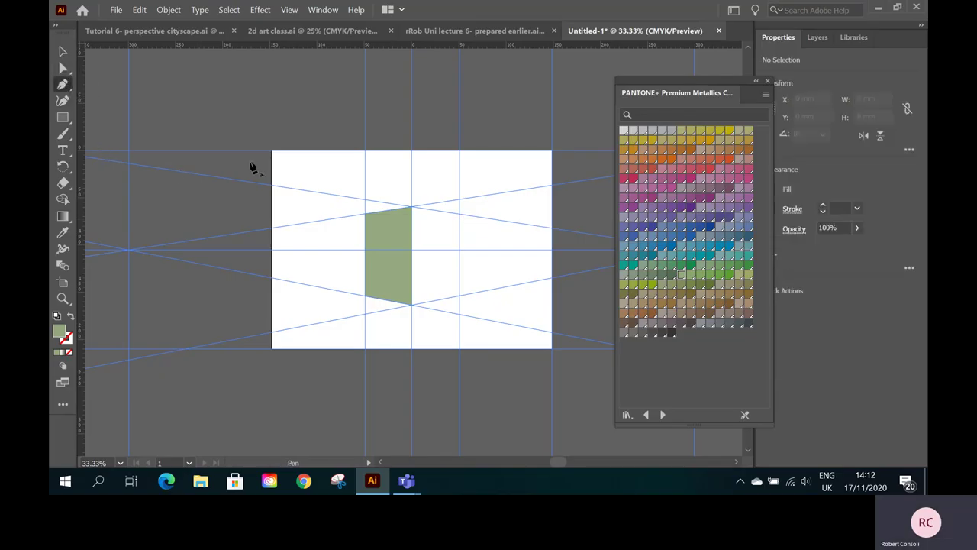
pyautogui.click(412, 208)
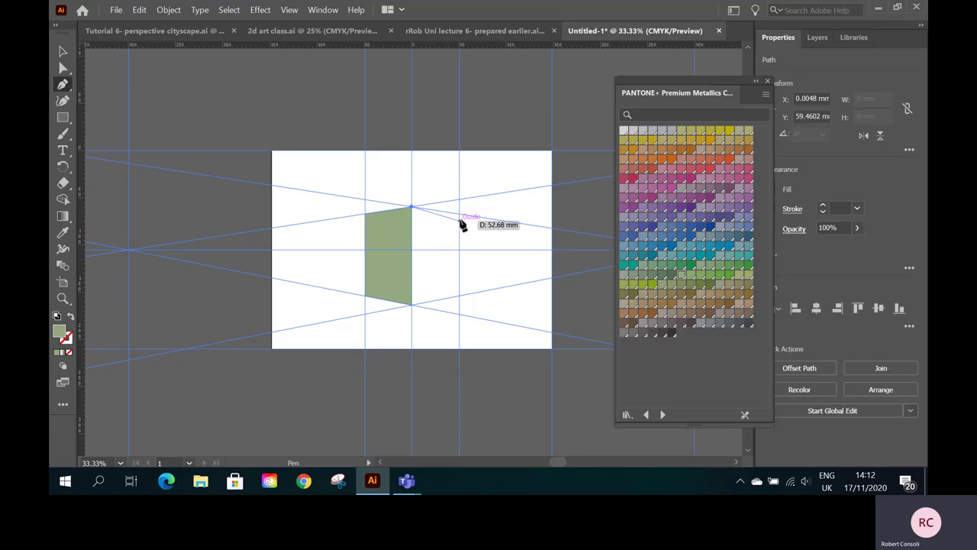
pyautogui.click(459, 216)
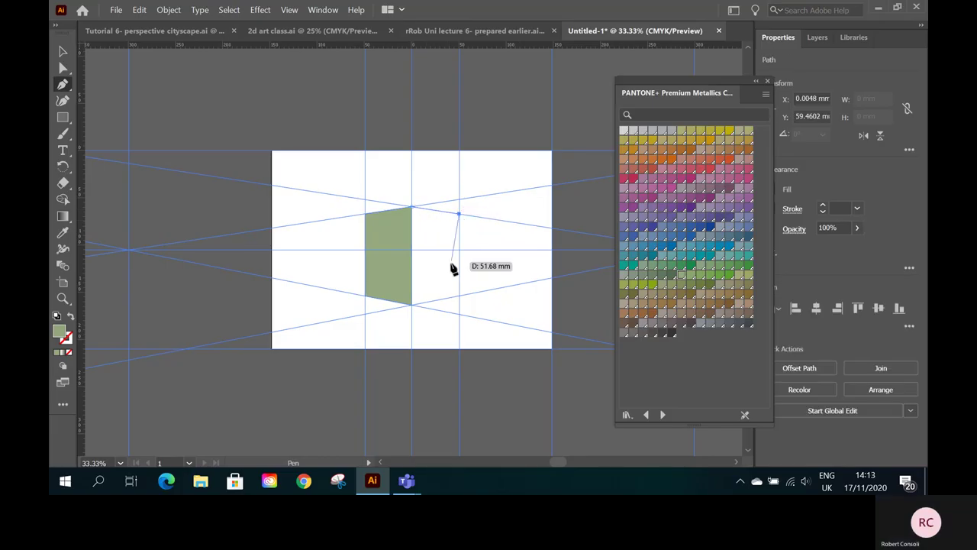
pyautogui.click(459, 297)
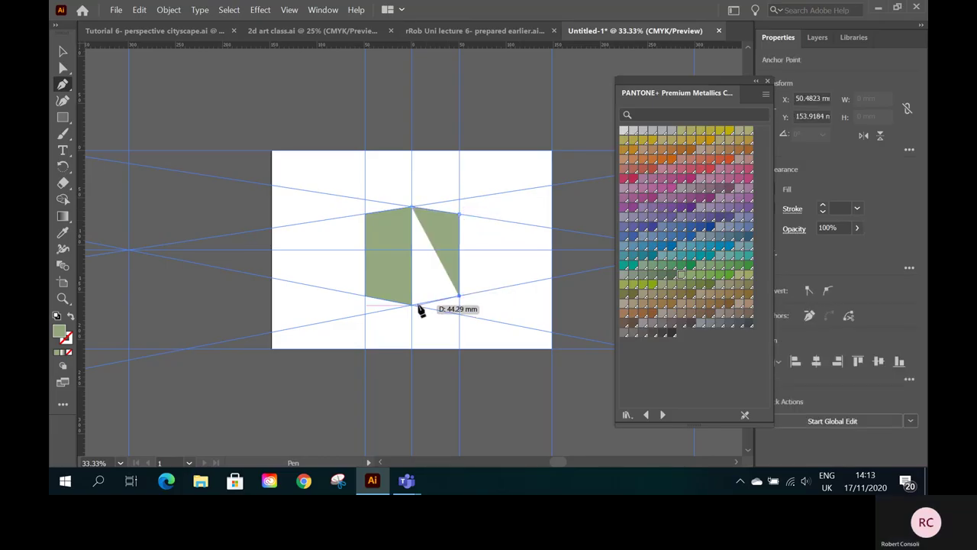
pyautogui.click(412, 304)
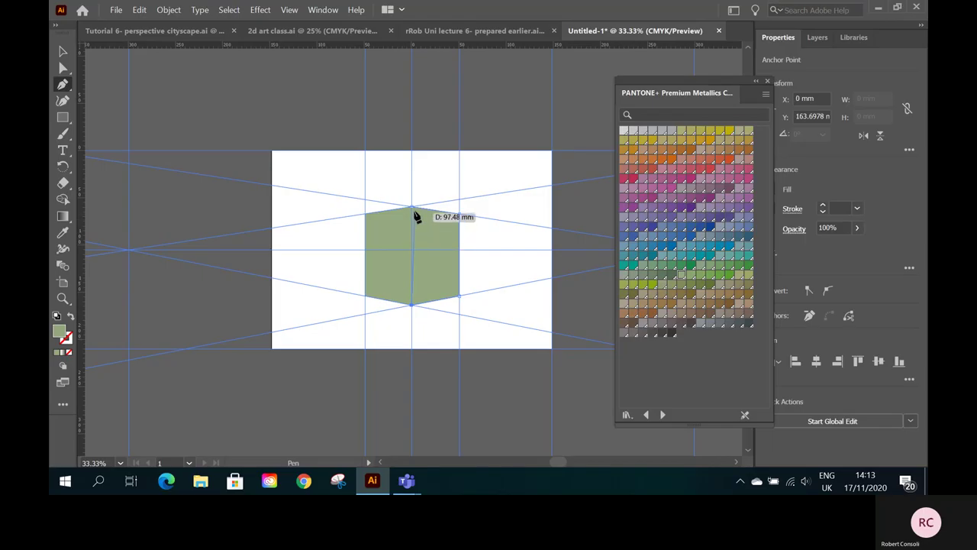
pyautogui.click(412, 209)
pyautogui.keyDown('ctrl'); pyautogui.click(412, 211); pyautogui.keyUp('ctrl')
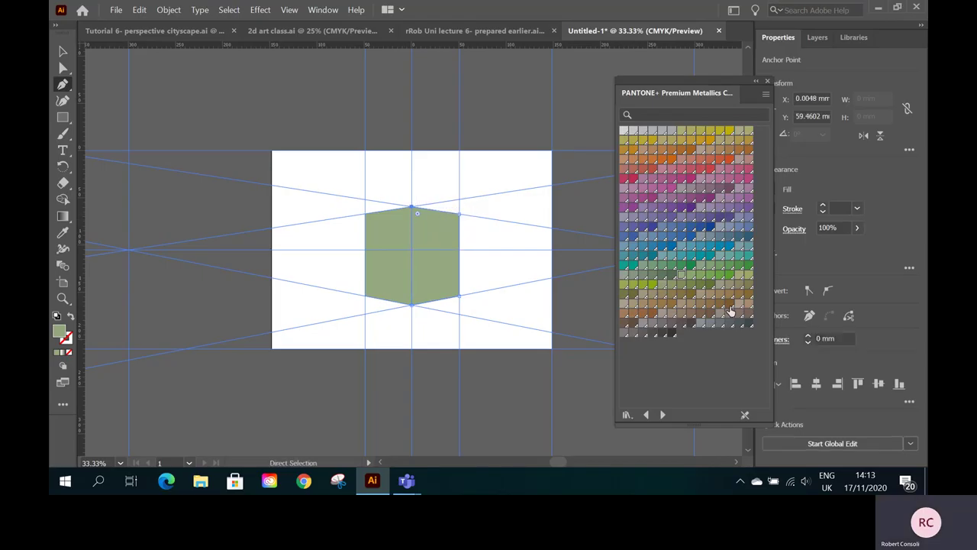
pyautogui.keyDown('ctrl'); pyautogui.click(710, 280); pyautogui.keyUp('ctrl')
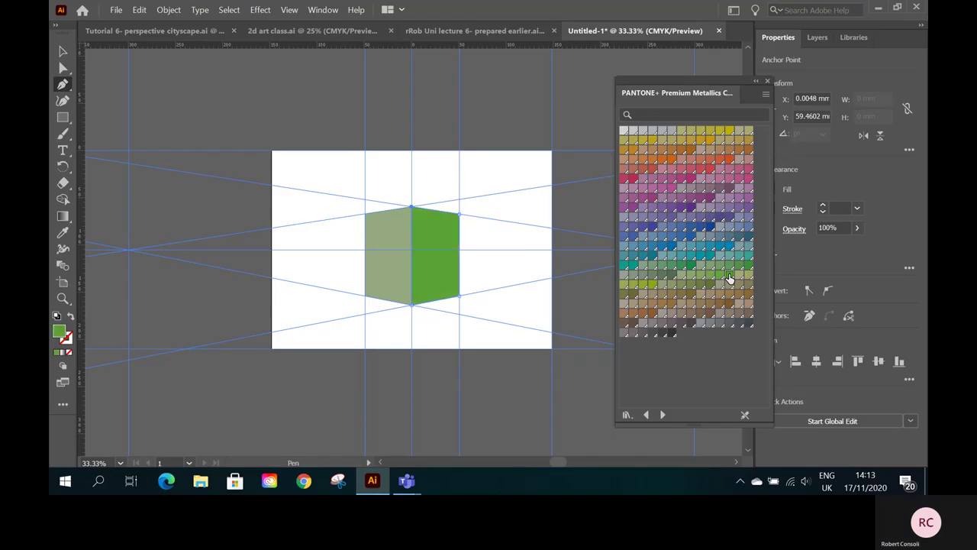
# - Draw a short two-point line above the artboard, then deselect it
pyautogui.click(418, 105)
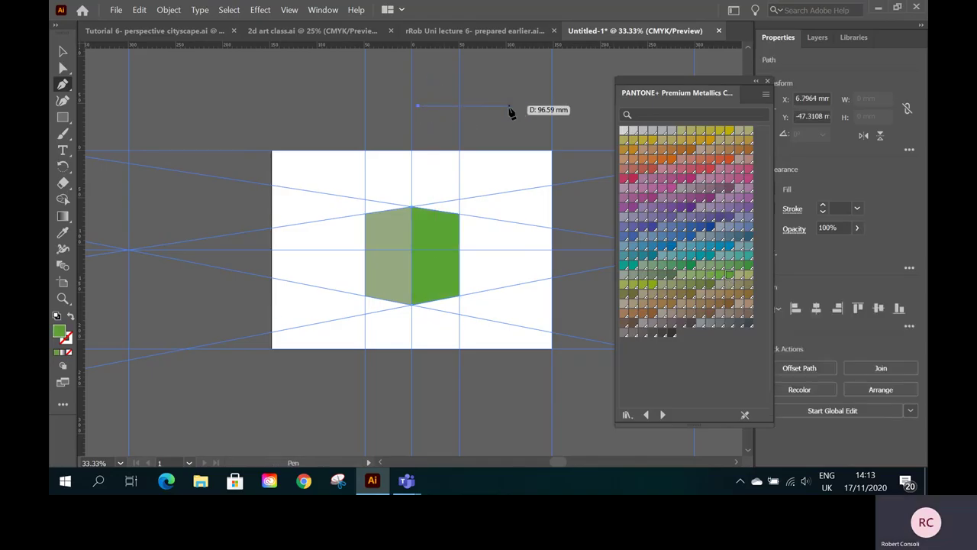
pyautogui.click(399, 105)
pyautogui.press('v')
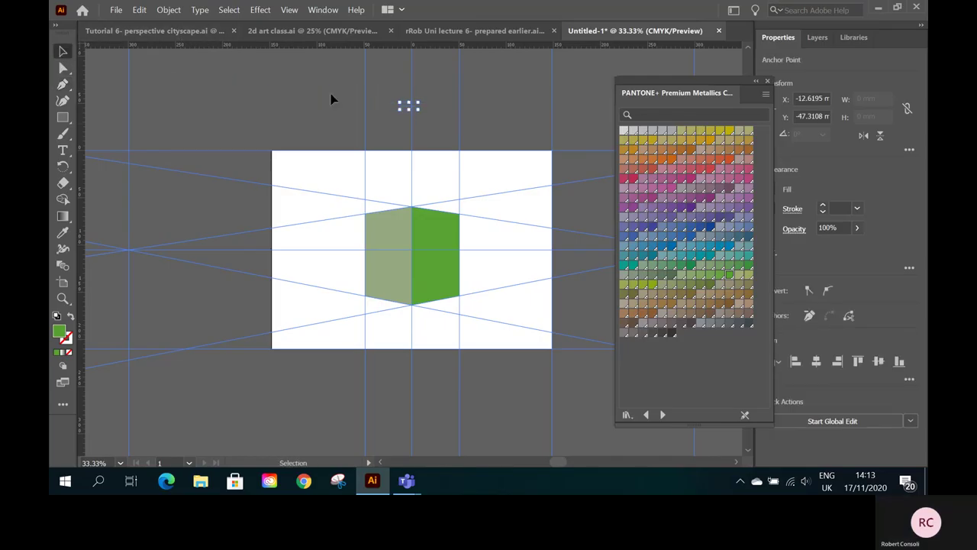
pyautogui.click(561, 117)
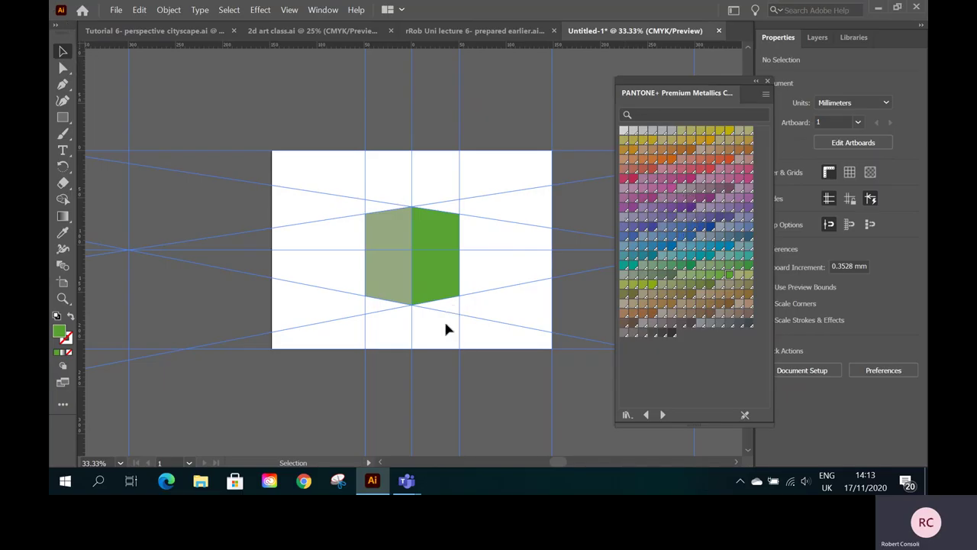
# - Fill the left face with mauve pink and the right face with PANTONE 10180 C pink
pyautogui.click(396, 243)
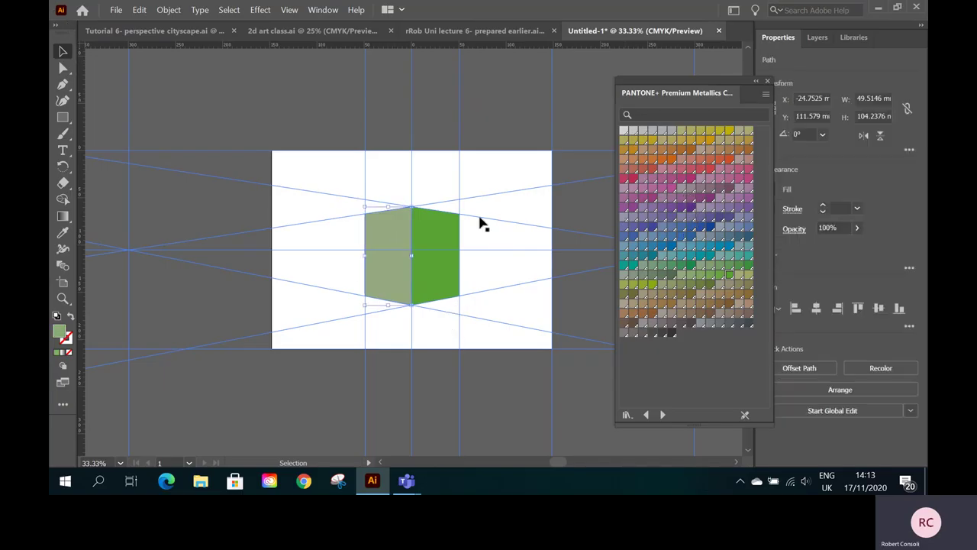
pyautogui.click(700, 179)
pyautogui.click(432, 240)
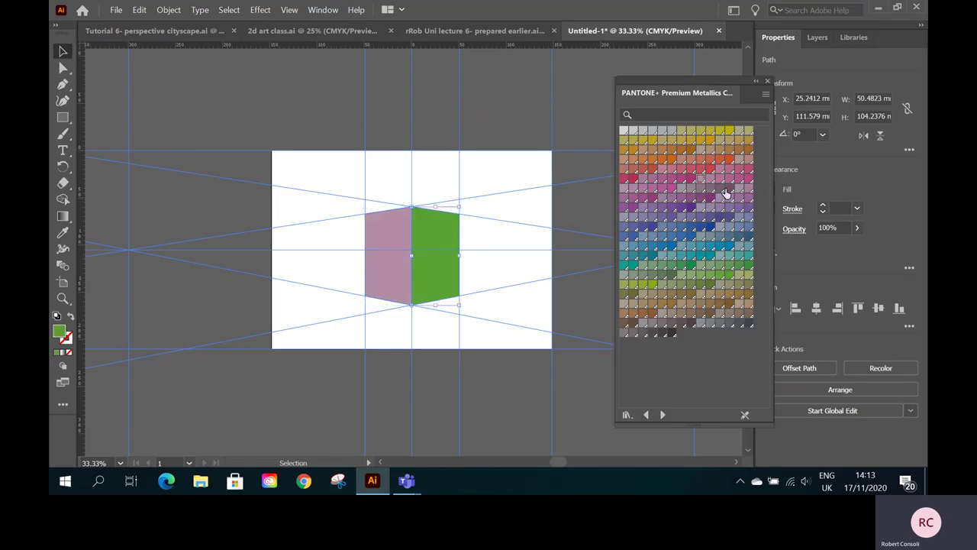
pyautogui.click(721, 180)
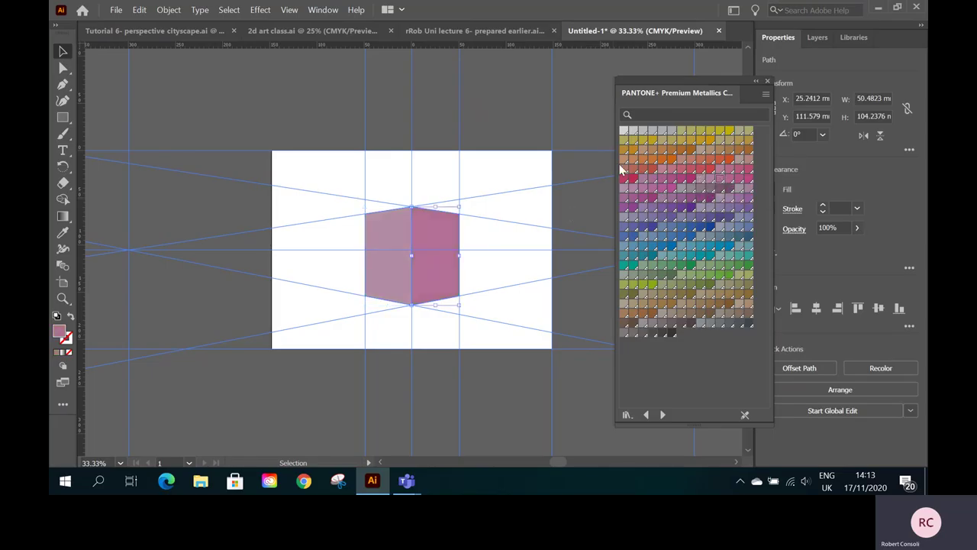
pyautogui.click(489, 119)
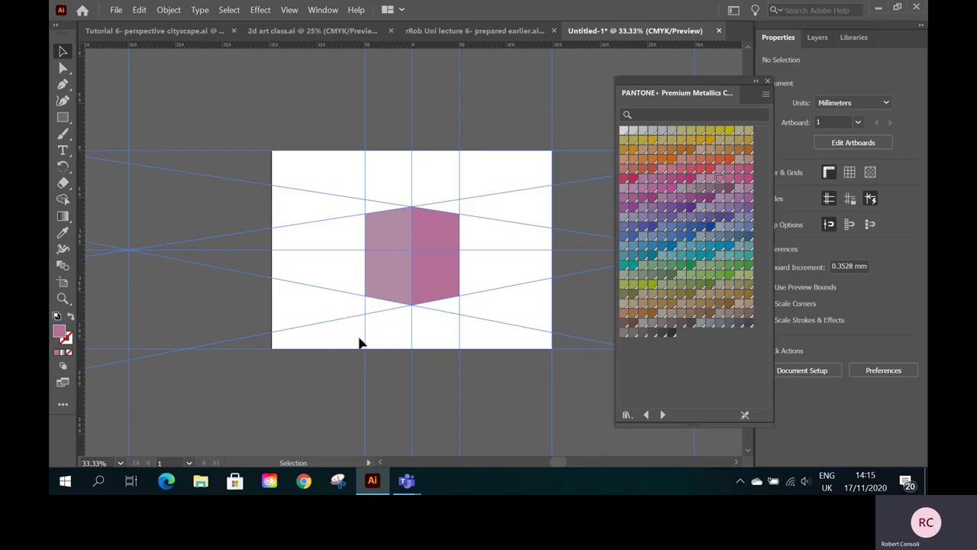
# - Paste a vertical guide copy at the left vanishing point and rotate it diagonally down the artboard
pyautogui.click(131, 212)
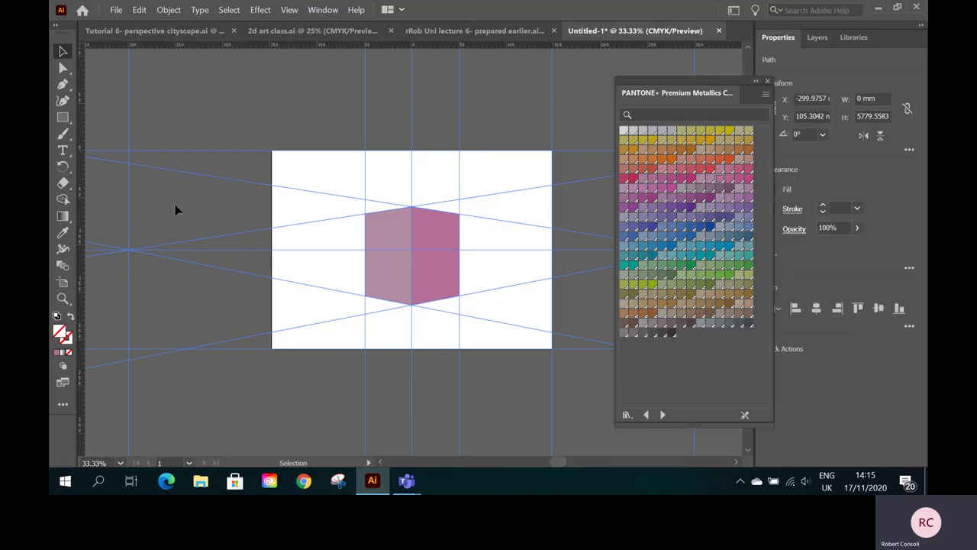
pyautogui.press('a')
pyautogui.hotkey('ctrl', 'v')
pyautogui.press('Left')
pyautogui.press('Left')
pyautogui.press('Left')
pyautogui.press('Left')
pyautogui.press('Left')
pyautogui.press('Left')
pyautogui.press('Left')
pyautogui.press('Left')
pyautogui.press('Left')
pyautogui.press('Left')
pyautogui.press('Left')
pyautogui.press('Left')
pyautogui.press('Left')
pyautogui.press('Left')
pyautogui.press('Left')
pyautogui.press('Left')
pyautogui.press('Left')
pyautogui.press('Left')
pyautogui.press('Left')
pyautogui.press('Left')
pyautogui.moveTo(403, 182); pyautogui.dragTo(130, 181)
pyautogui.click(62, 166)
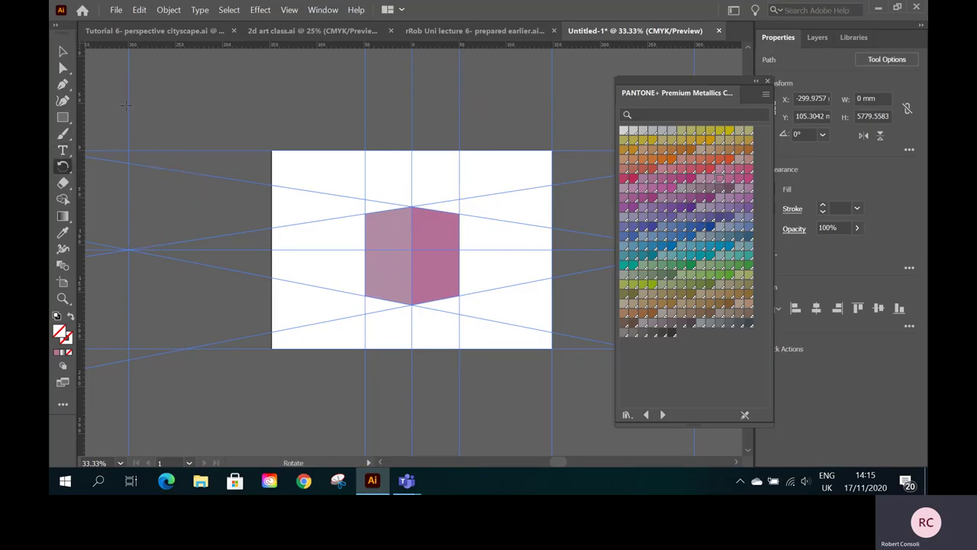
pyautogui.moveTo(128, 101); pyautogui.dragTo(415, 356)
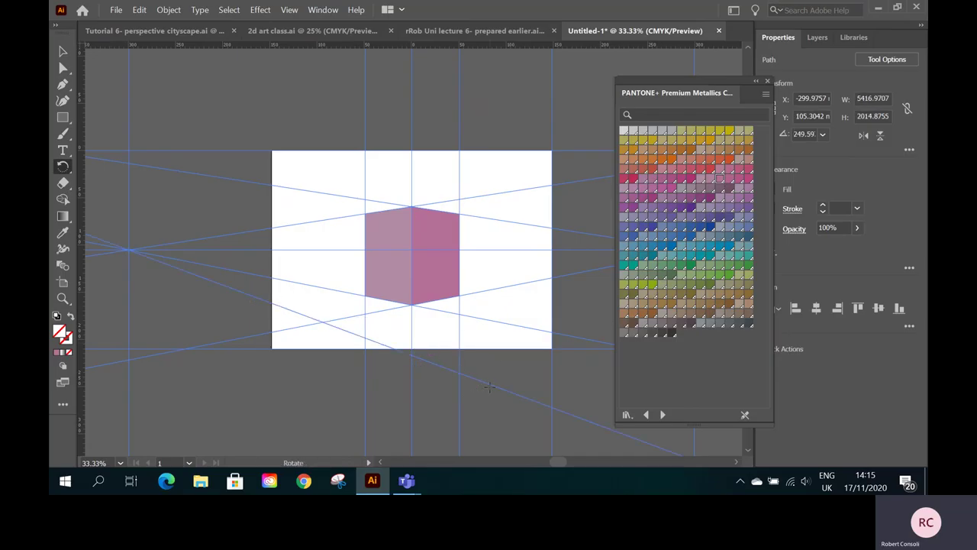
pyautogui.moveTo(491, 384); pyautogui.dragTo(507, 373)
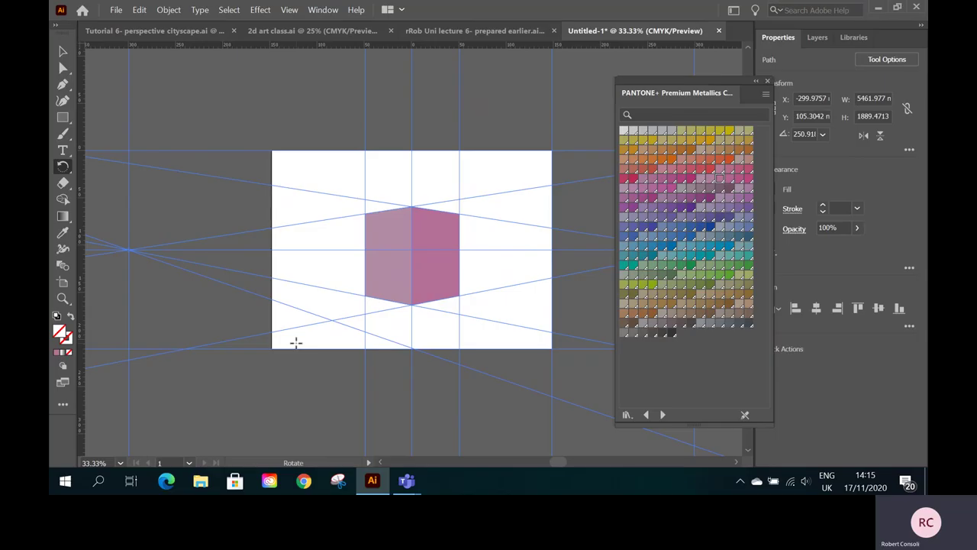
# - Switch to the prepared example document and close the Pantone metallics swatch panel
pyautogui.click(496, 32)
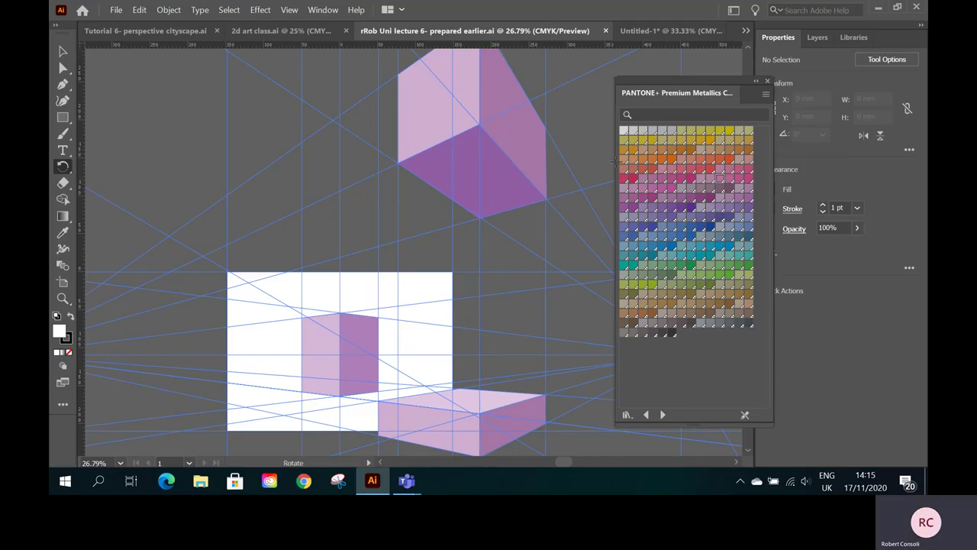
pyautogui.click(767, 80)
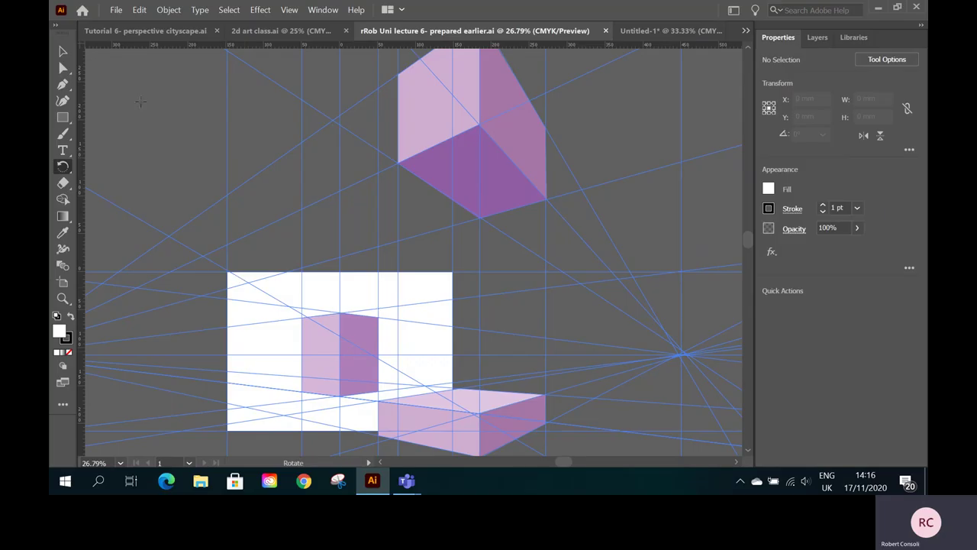
pyautogui.click(63, 50)
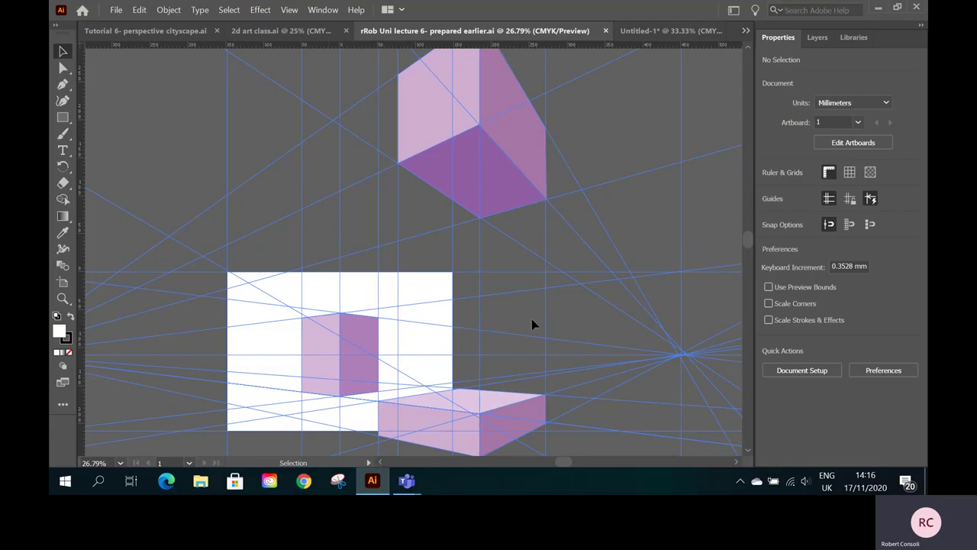
# - Scroll around the example's purple perspective boxes
pyautogui.click(748, 452)
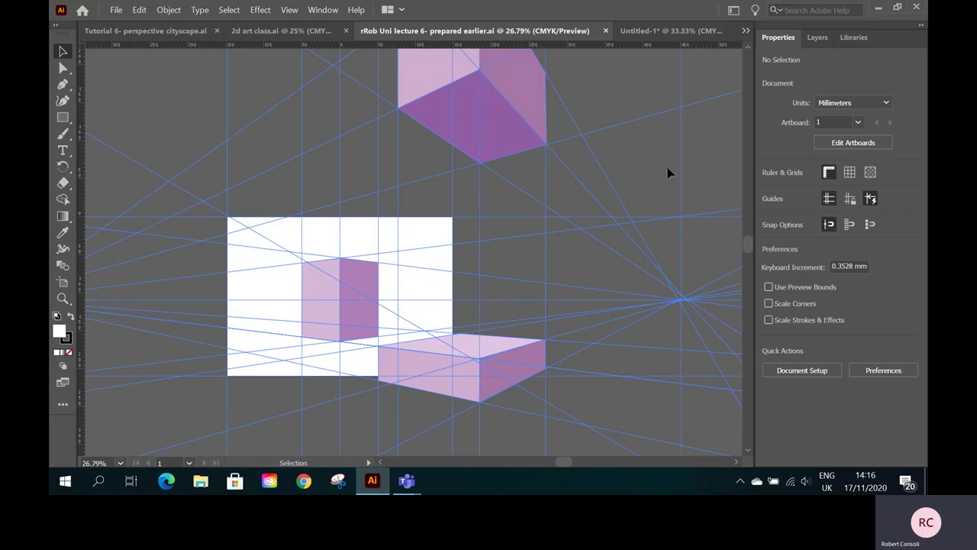
pyautogui.moveTo(752, 243); pyautogui.dragTo(752, 236)
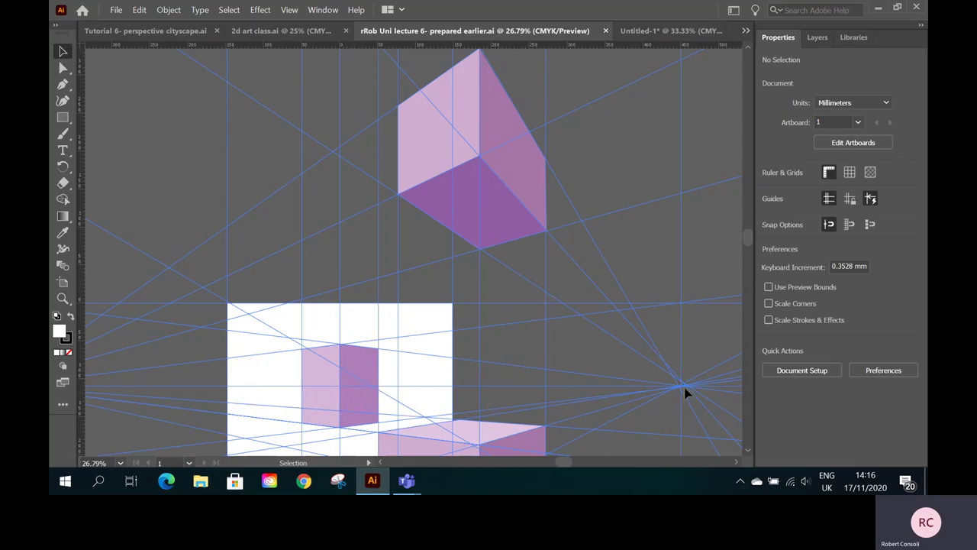
pyautogui.click(735, 462)
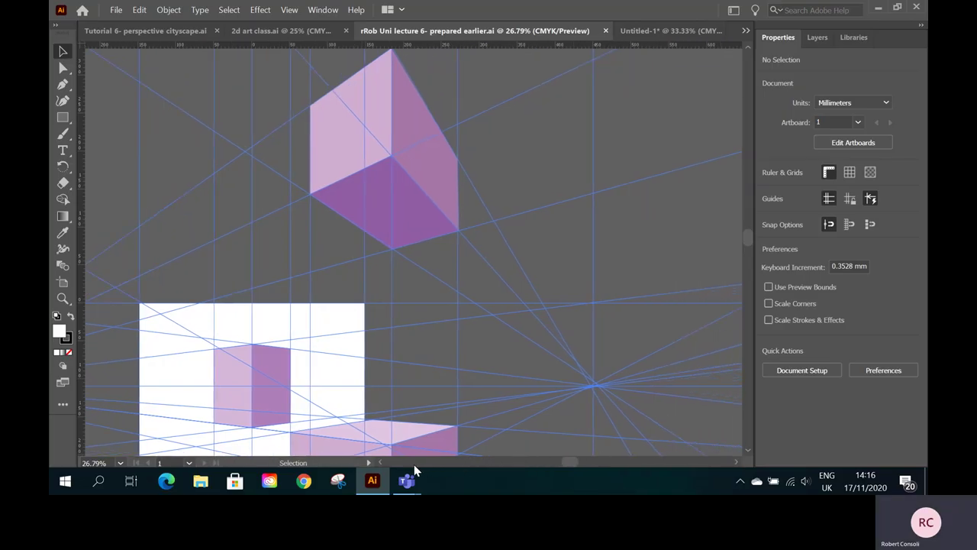
pyautogui.click(381, 463)
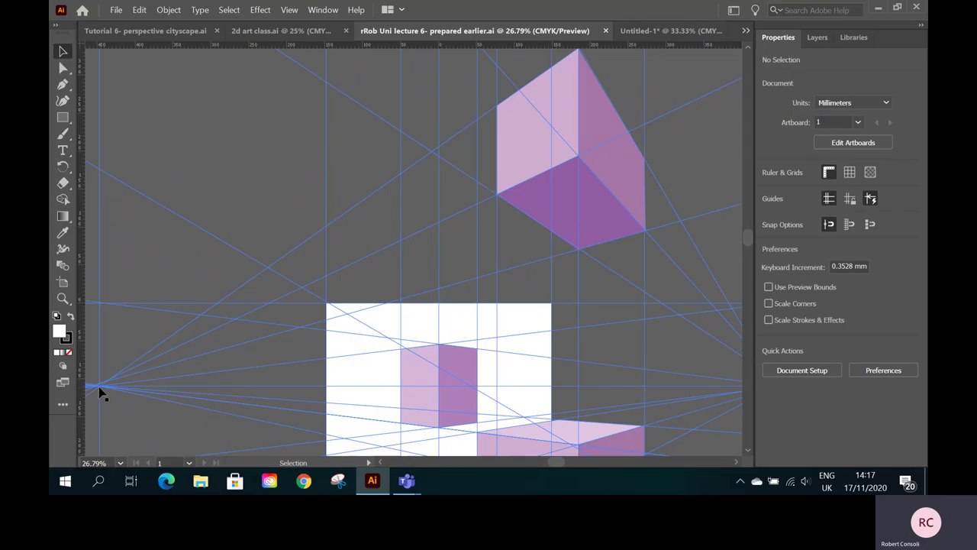
pyautogui.click(738, 461)
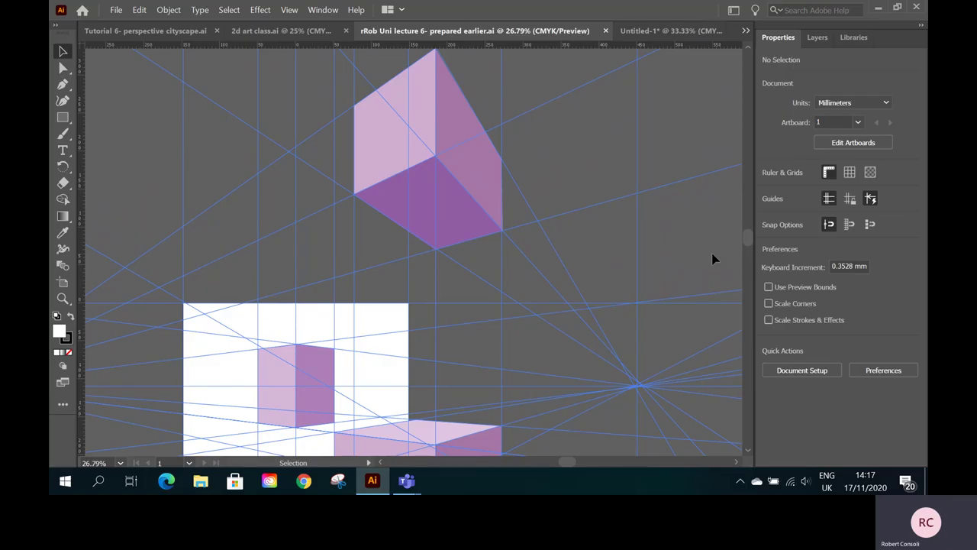
pyautogui.click(379, 463)
pyautogui.click(380, 463)
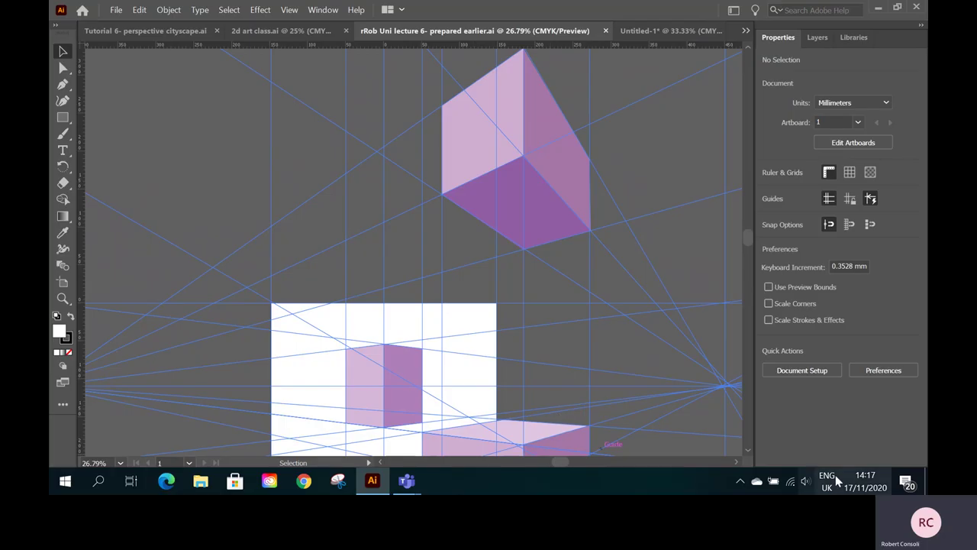
pyautogui.click(749, 450)
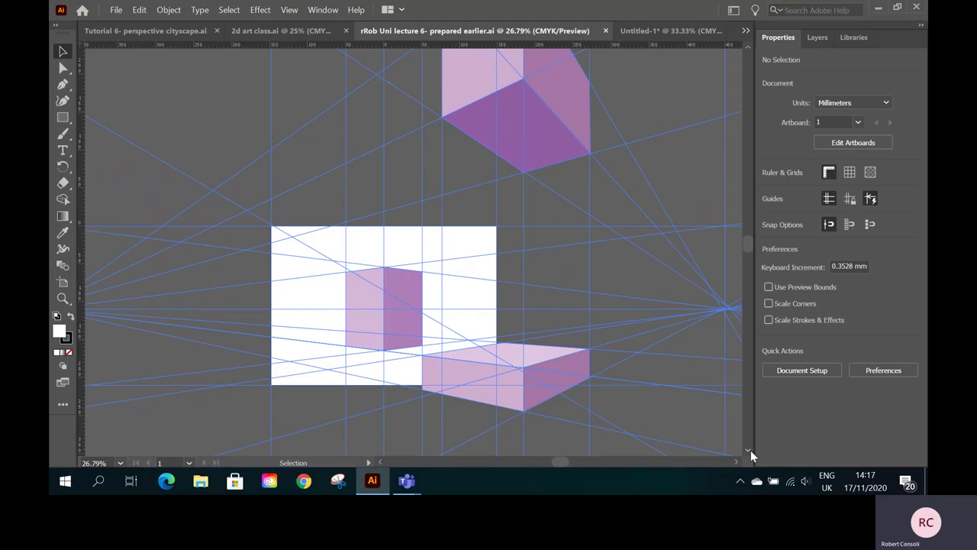
pyautogui.click(381, 462)
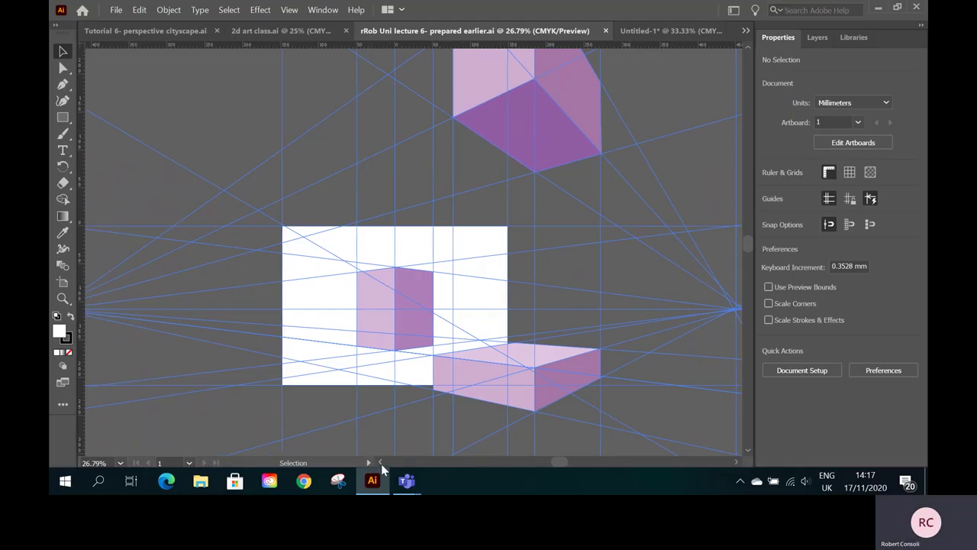
pyautogui.click(381, 462)
pyautogui.click(381, 462)
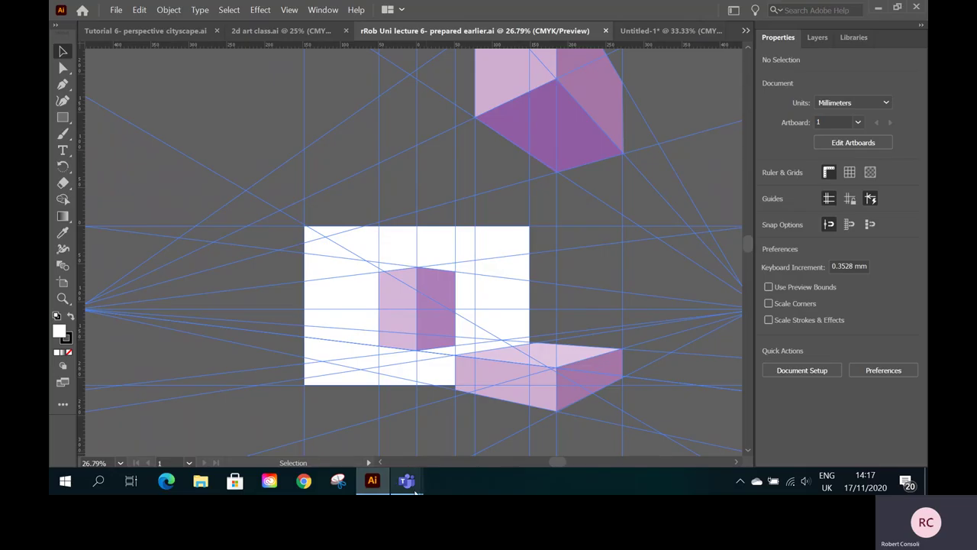
# - Bring the Teams meeting window forward and list its More actions options
pyautogui.moveTo(407, 485)
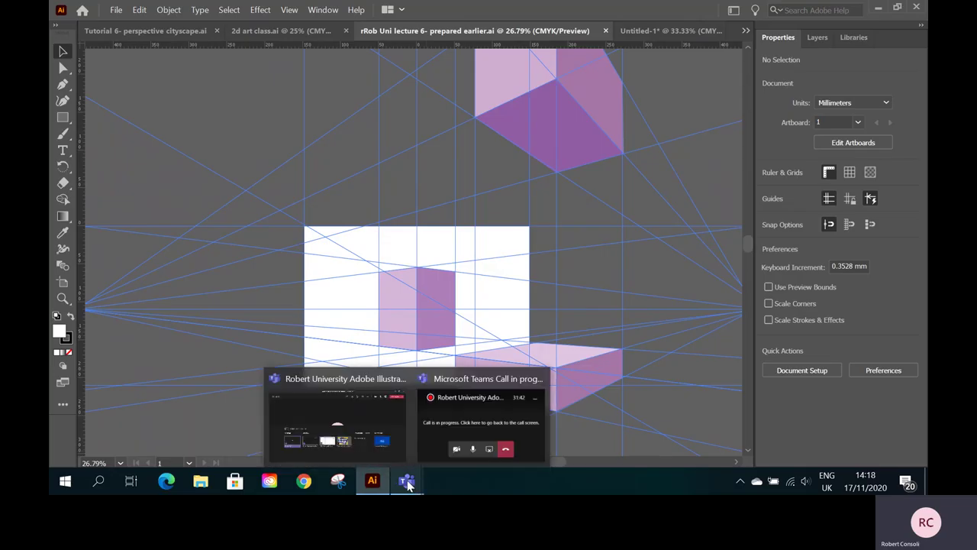
pyautogui.click(383, 412)
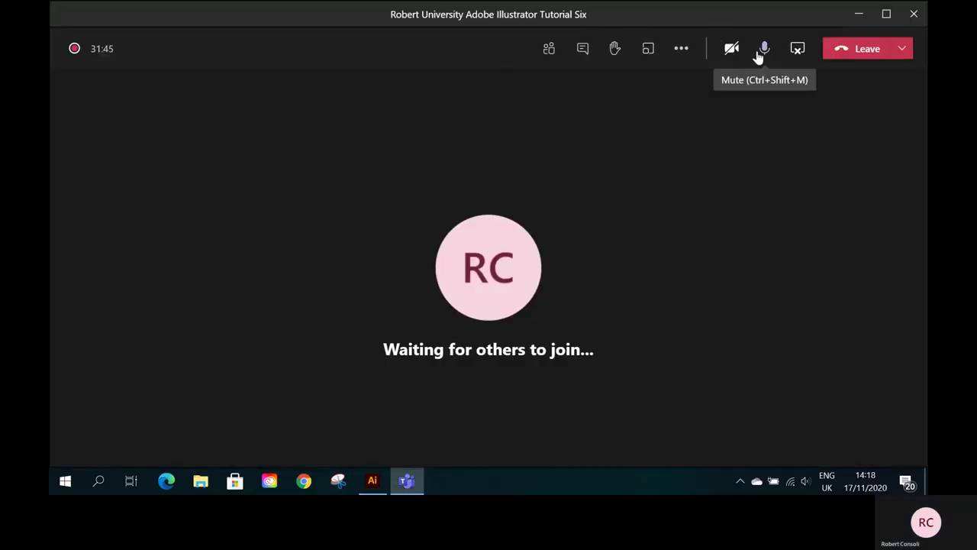
pyautogui.click(680, 49)
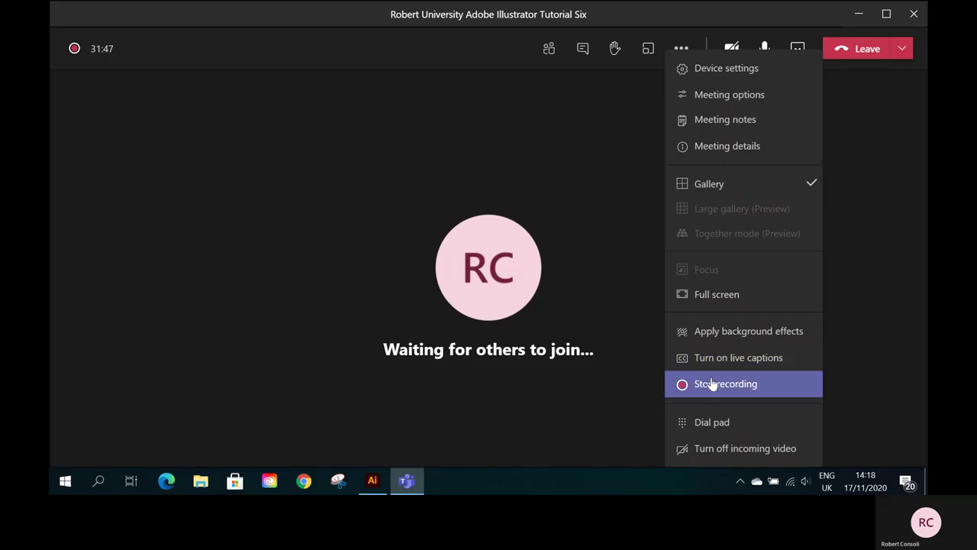